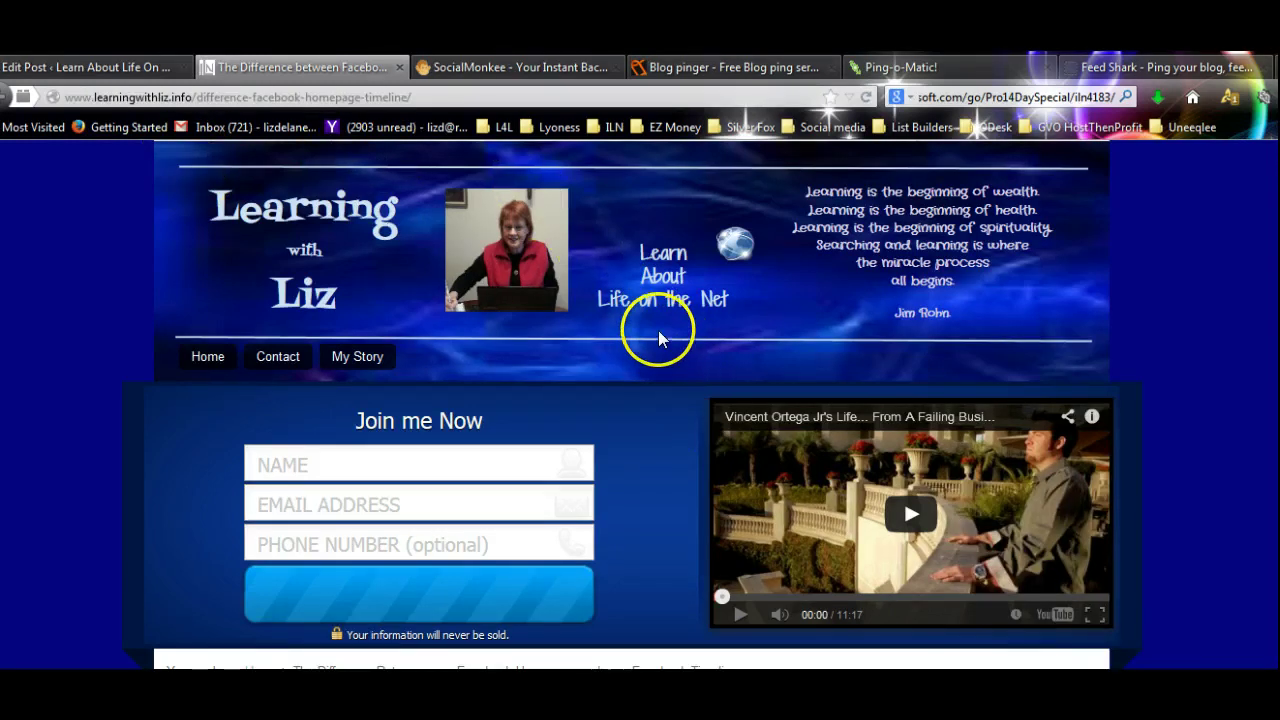
- Look through the blog post about the difference between the Facebook Homepage and Facebook Timeline
scroll(654, 344, "down", 3)
scroll(652, 344, "down", 5)
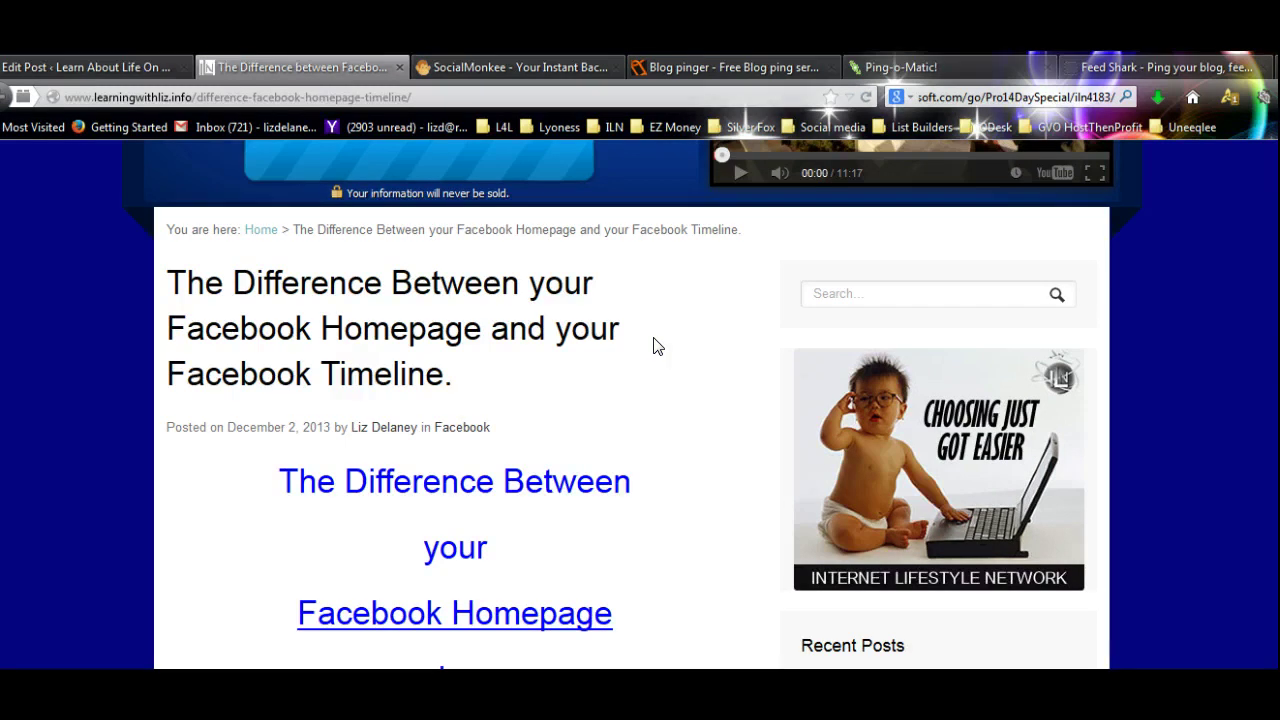
scroll(655, 345, "down", 20)
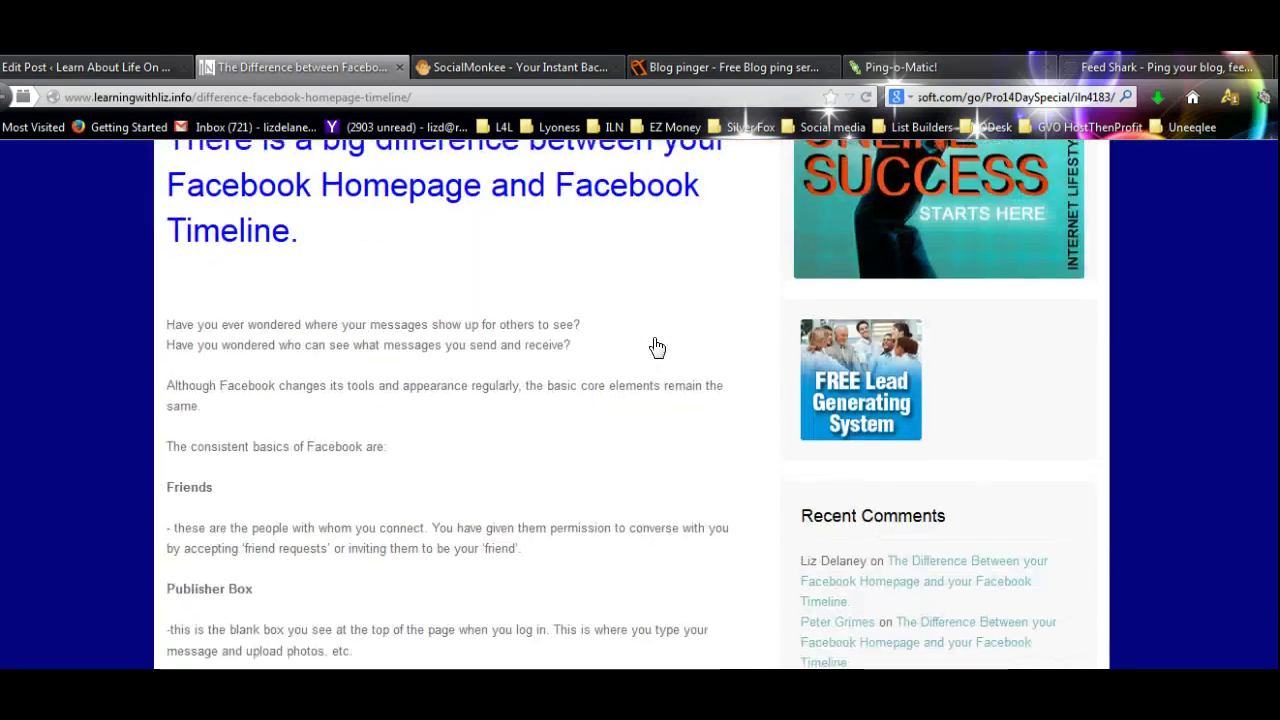
scroll(656, 346, "up", 20)
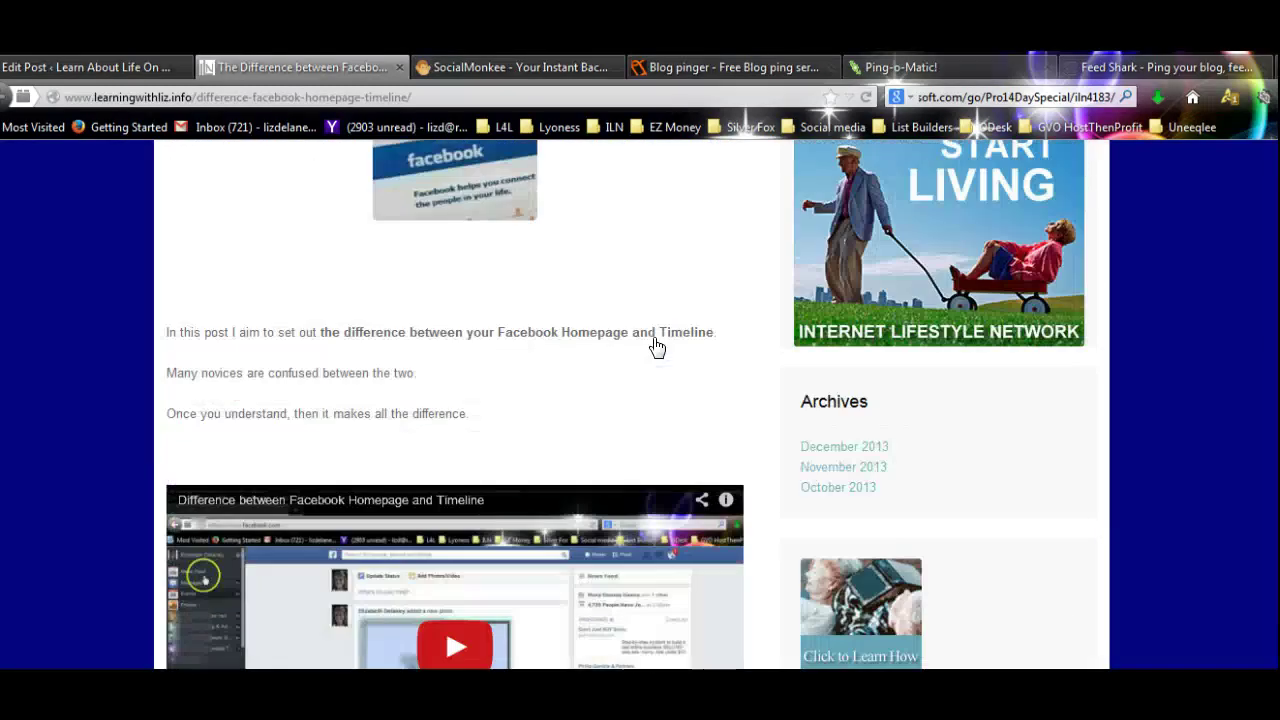
scroll(656, 347, "up", 5)
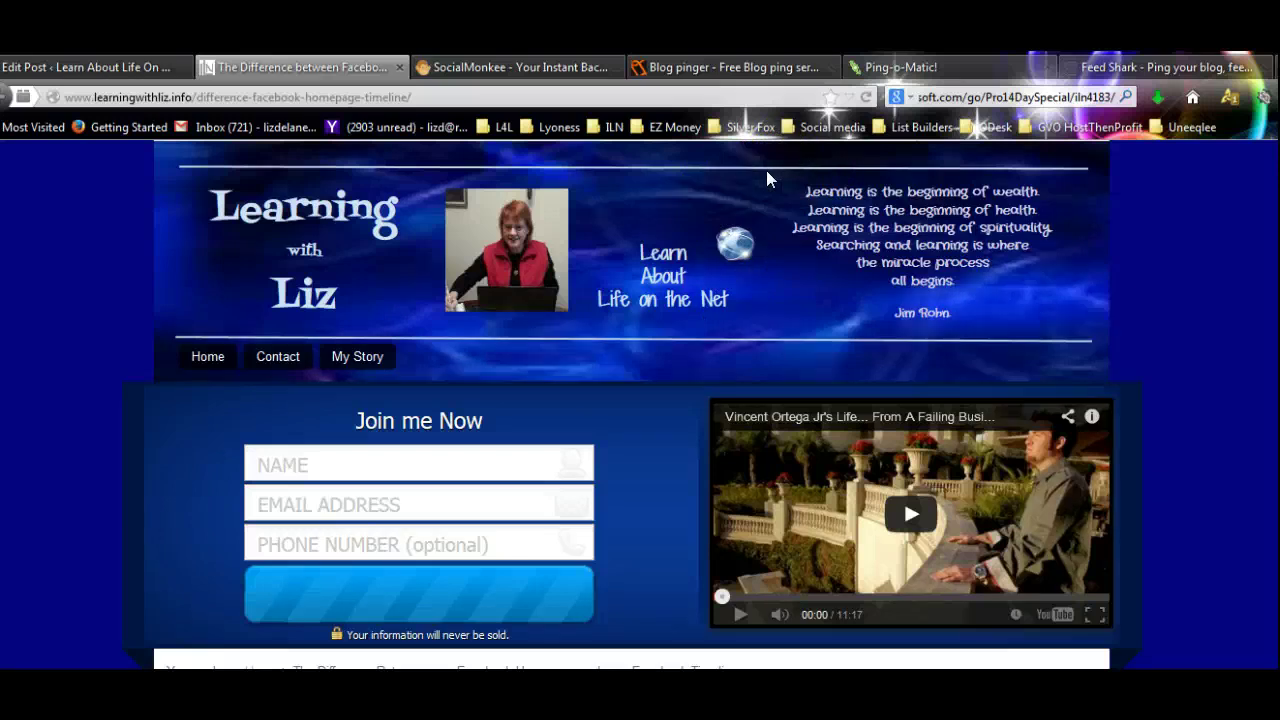
- Switch to the Pingates page and review its blog title, blog URL, ping submission and tracking code sections
left_click(716, 66)
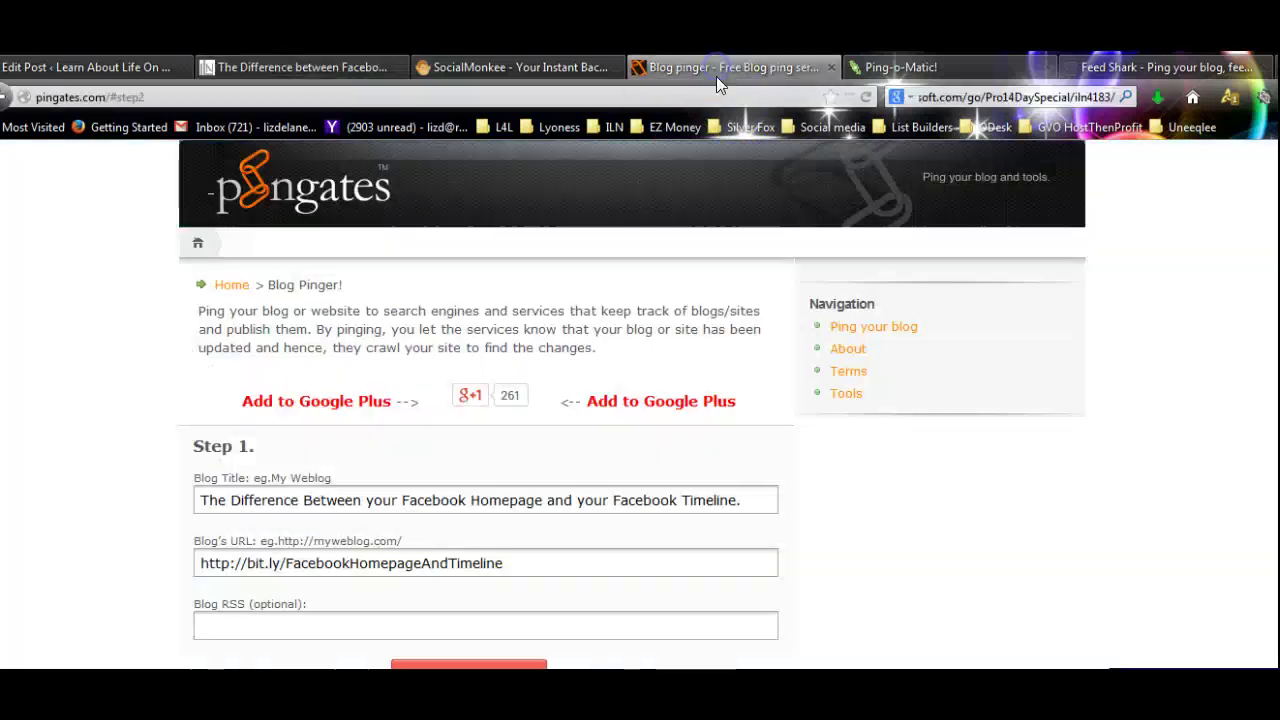
left_click(700, 283)
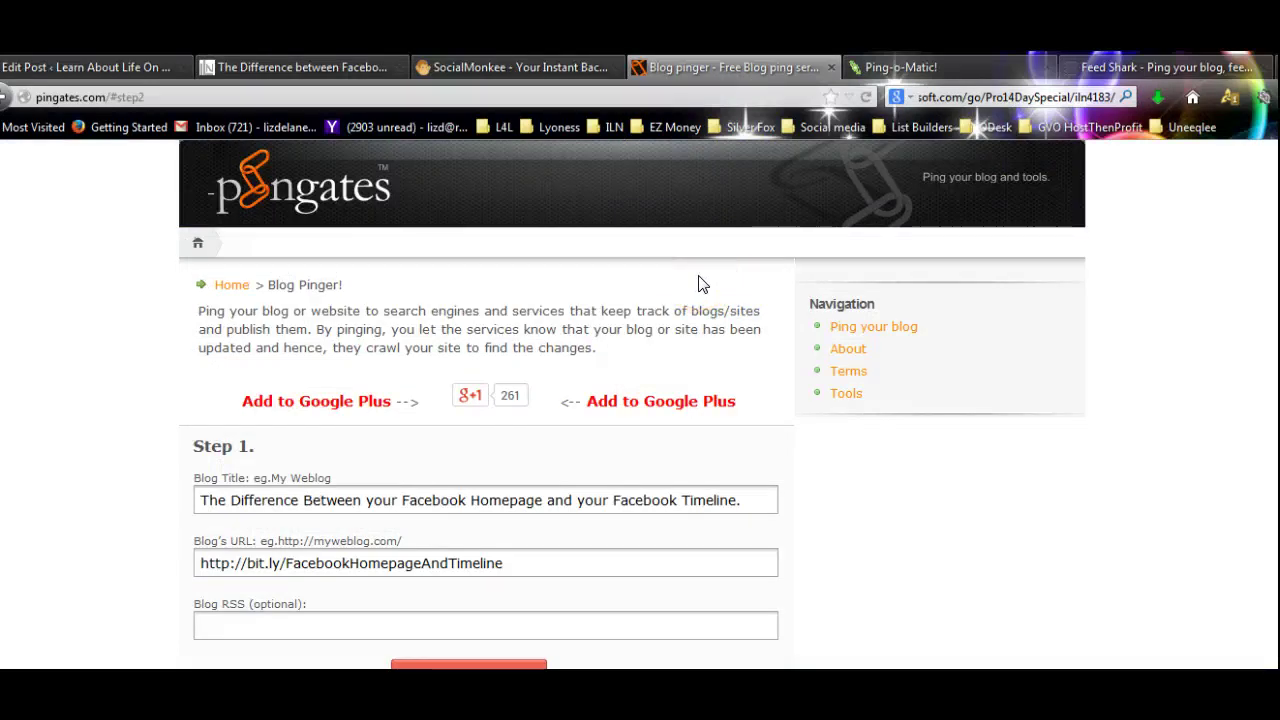
scroll(700, 284, "down", 5)
scroll(700, 284, "up", 5)
left_click(823, 504)
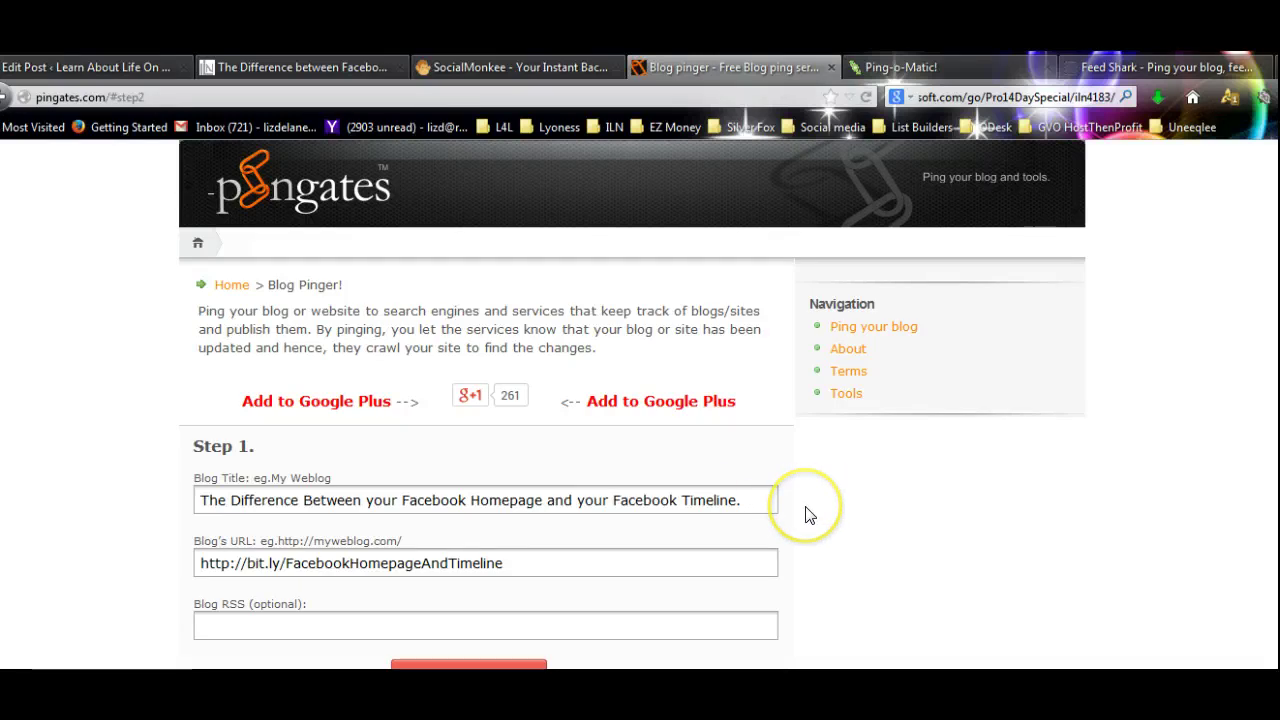
scroll(810, 515, "down", 2)
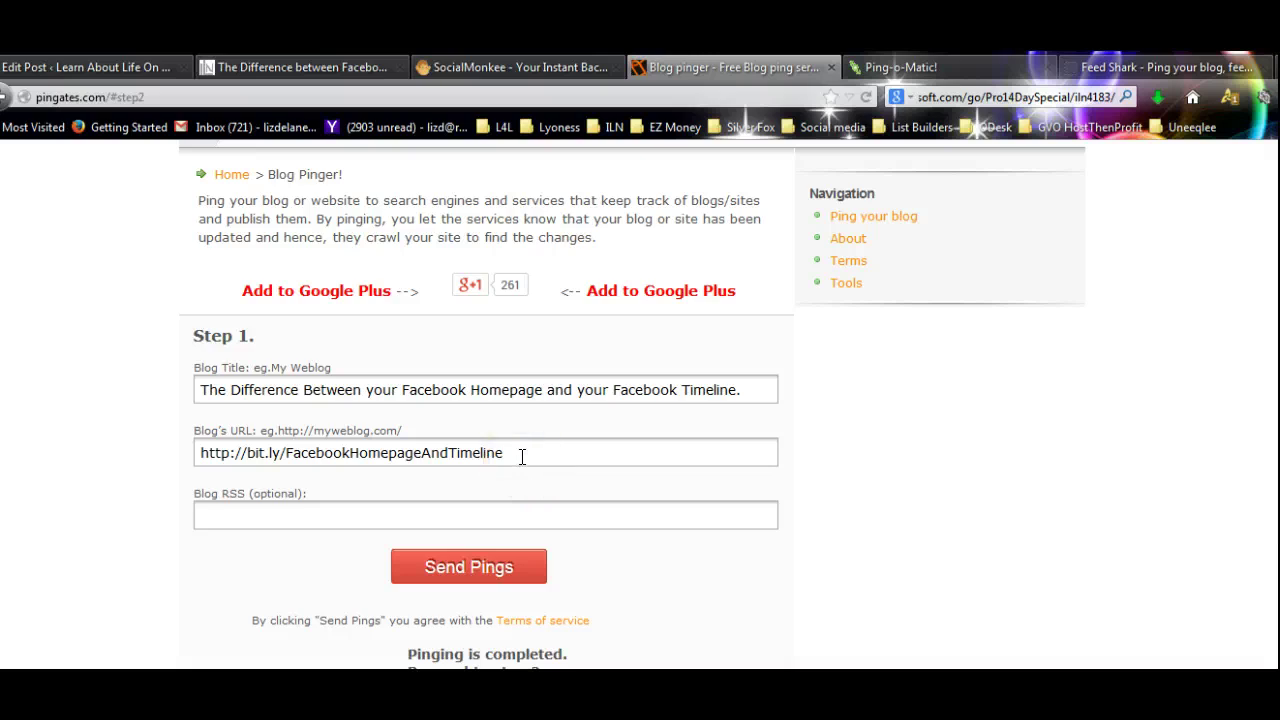
scroll(521, 456, "down", 2)
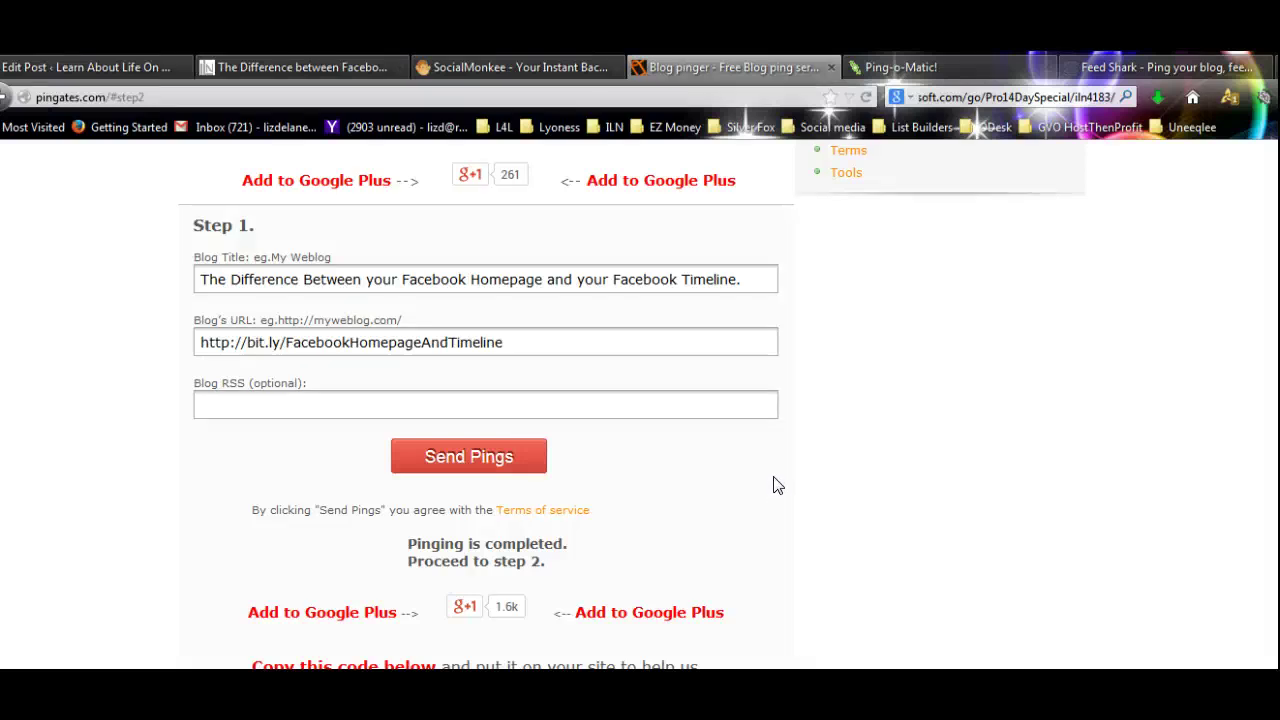
scroll(778, 486, "down", 2)
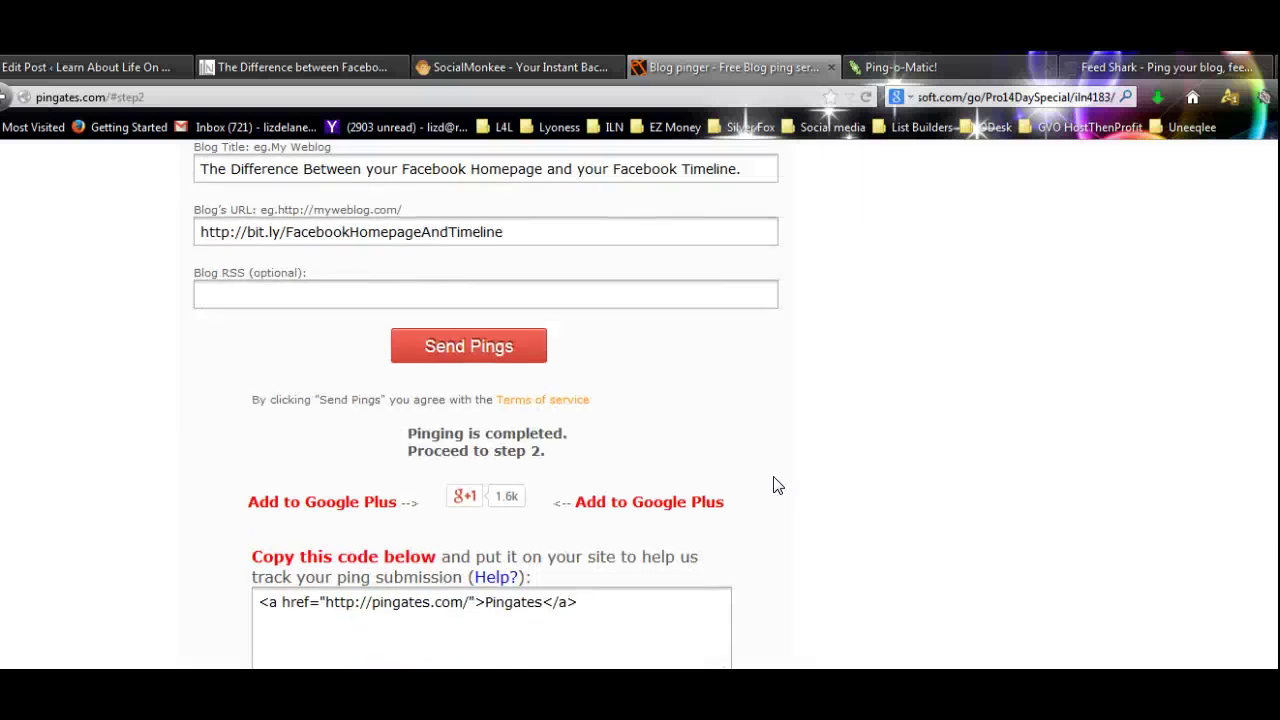
scroll(778, 486, "down", 2)
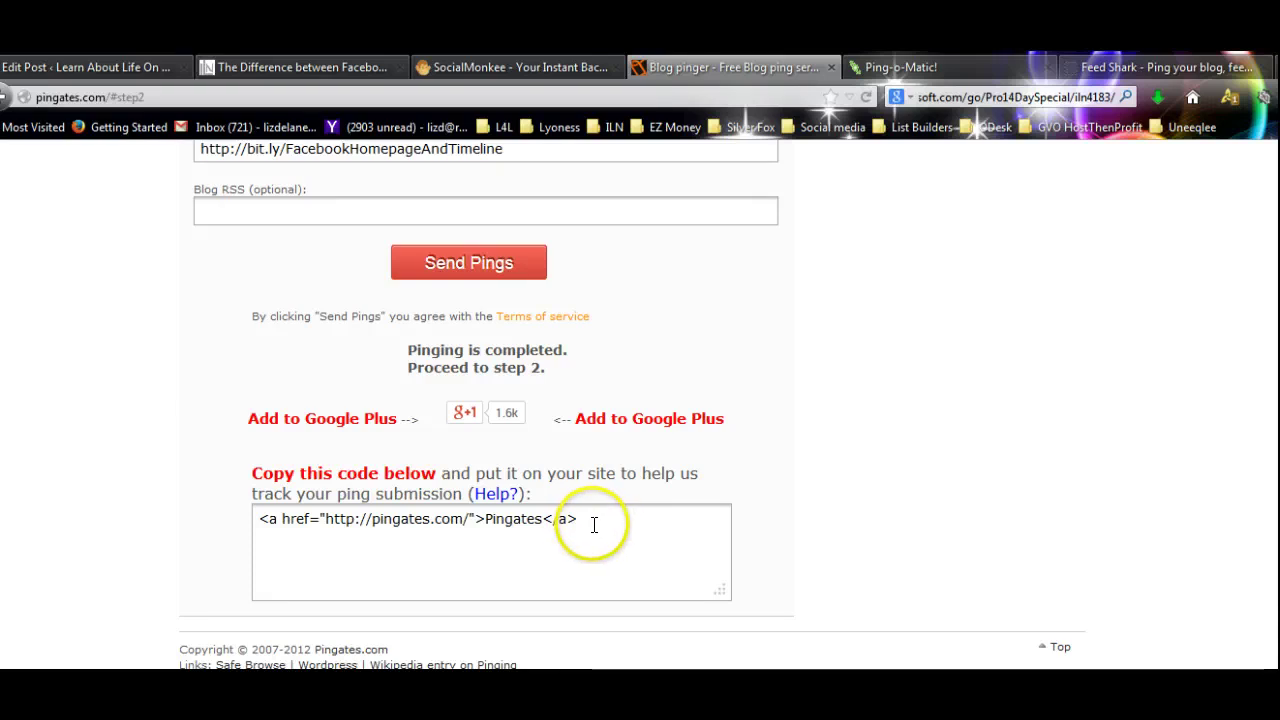
scroll(826, 550, "up", 5)
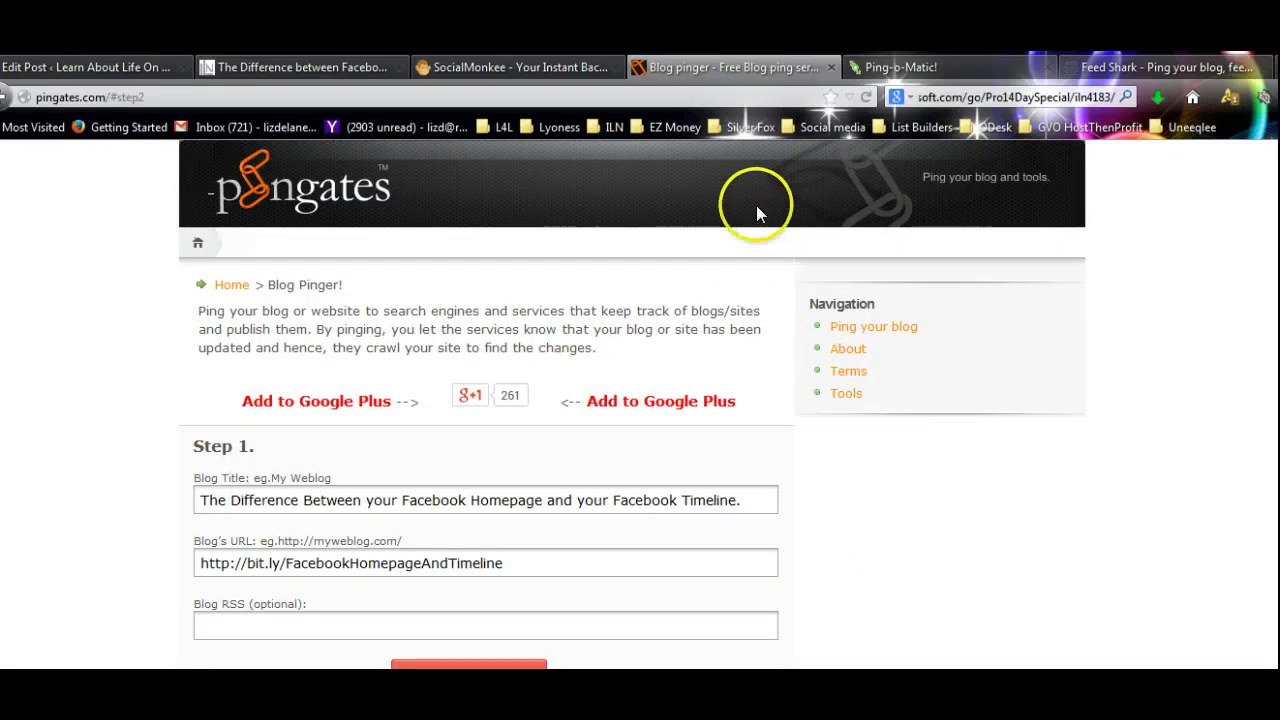
- Switch to the Ping-O-Matic page and examine its blog details and the list of services to ping
left_click(930, 68)
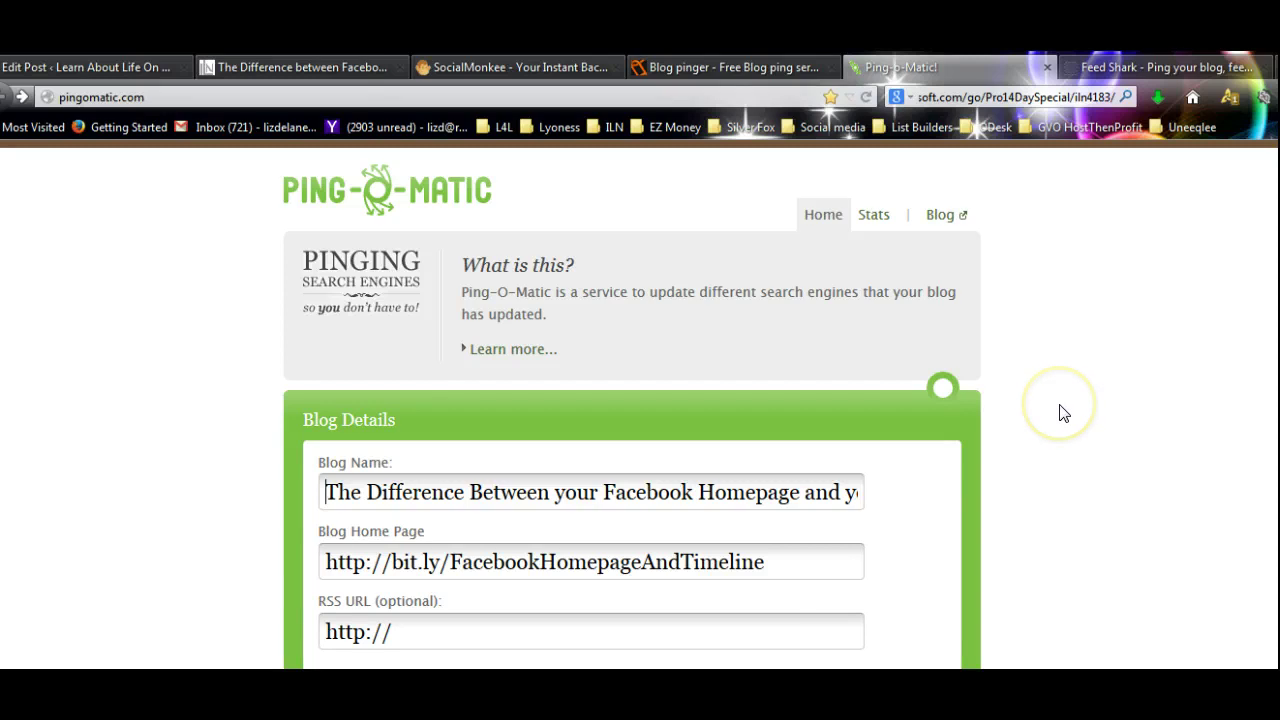
scroll(1064, 414, "down", 2)
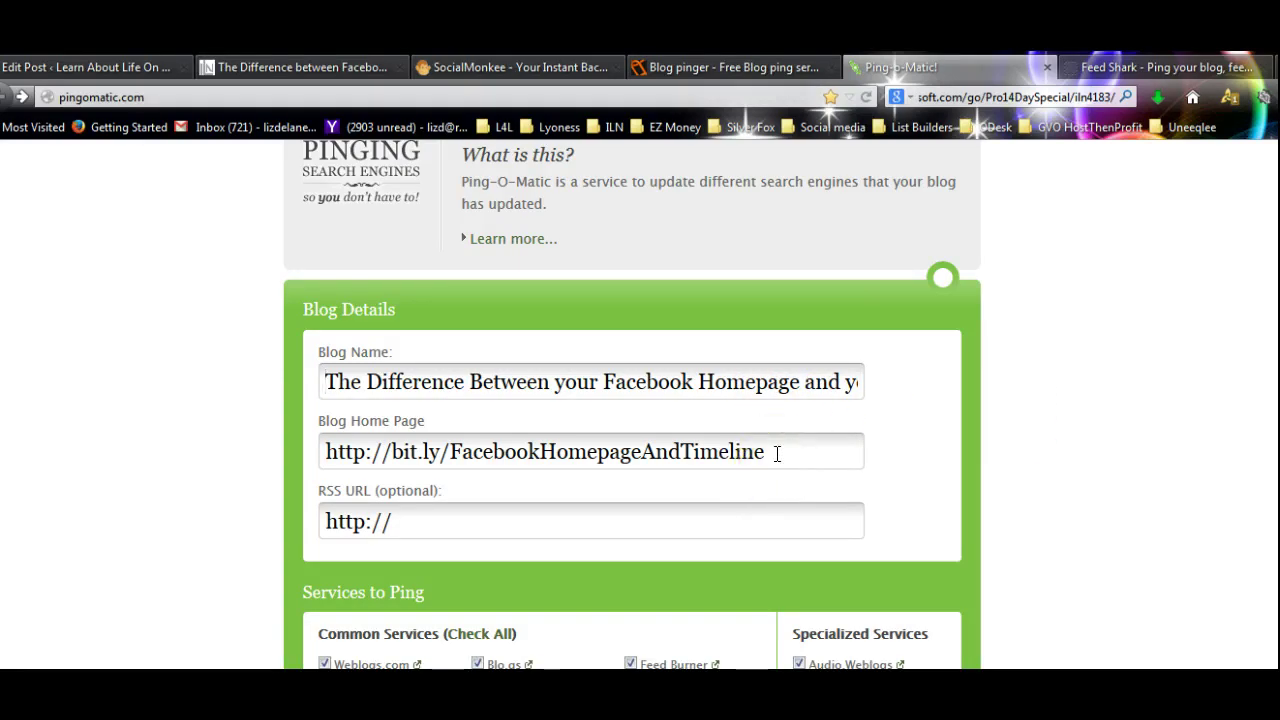
scroll(776, 452, "down", 2)
scroll(776, 452, "down", 2)
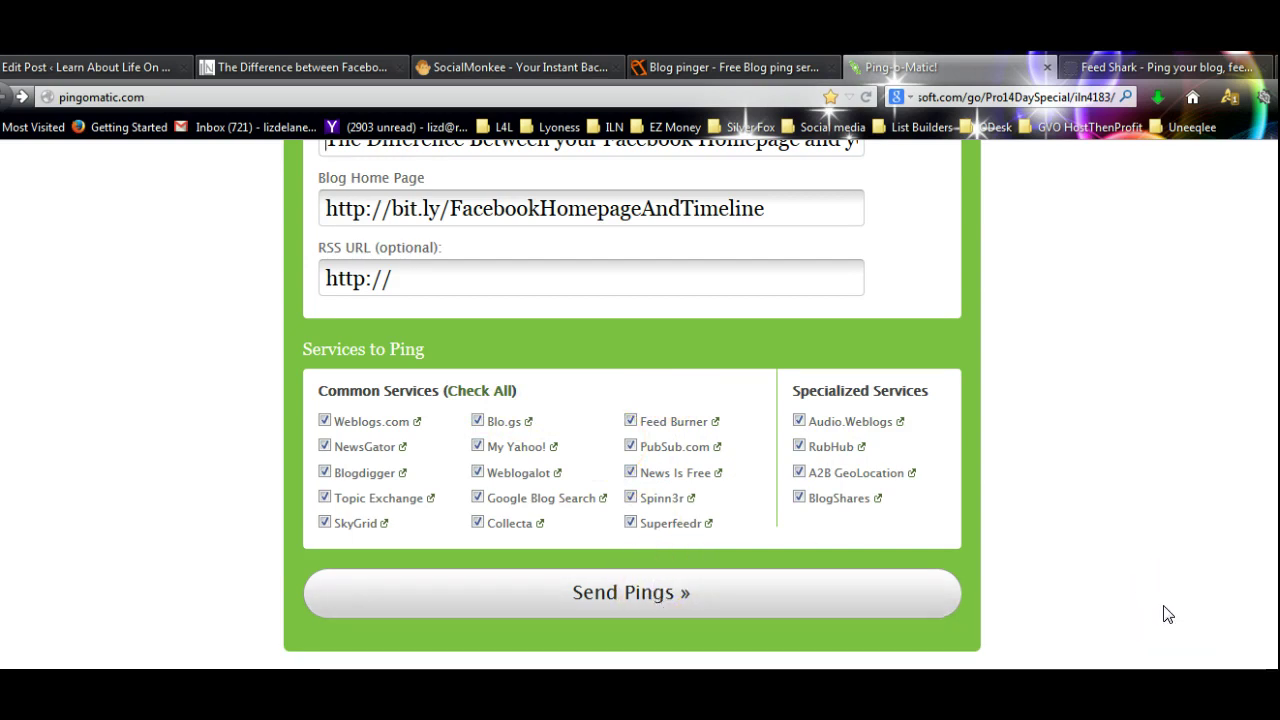
scroll(1168, 614, "up", 5)
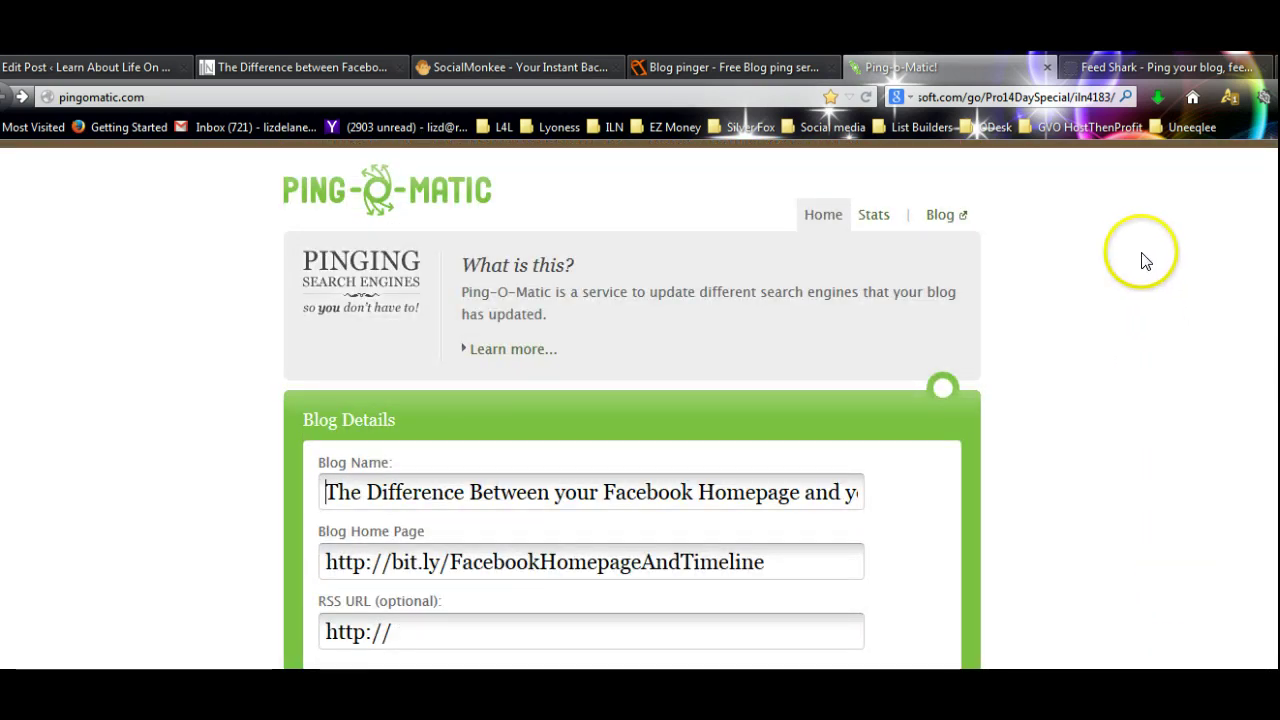
- Switch to the Feed Shark page and bring its Blog Title field into focus in the details form
left_click(1105, 67)
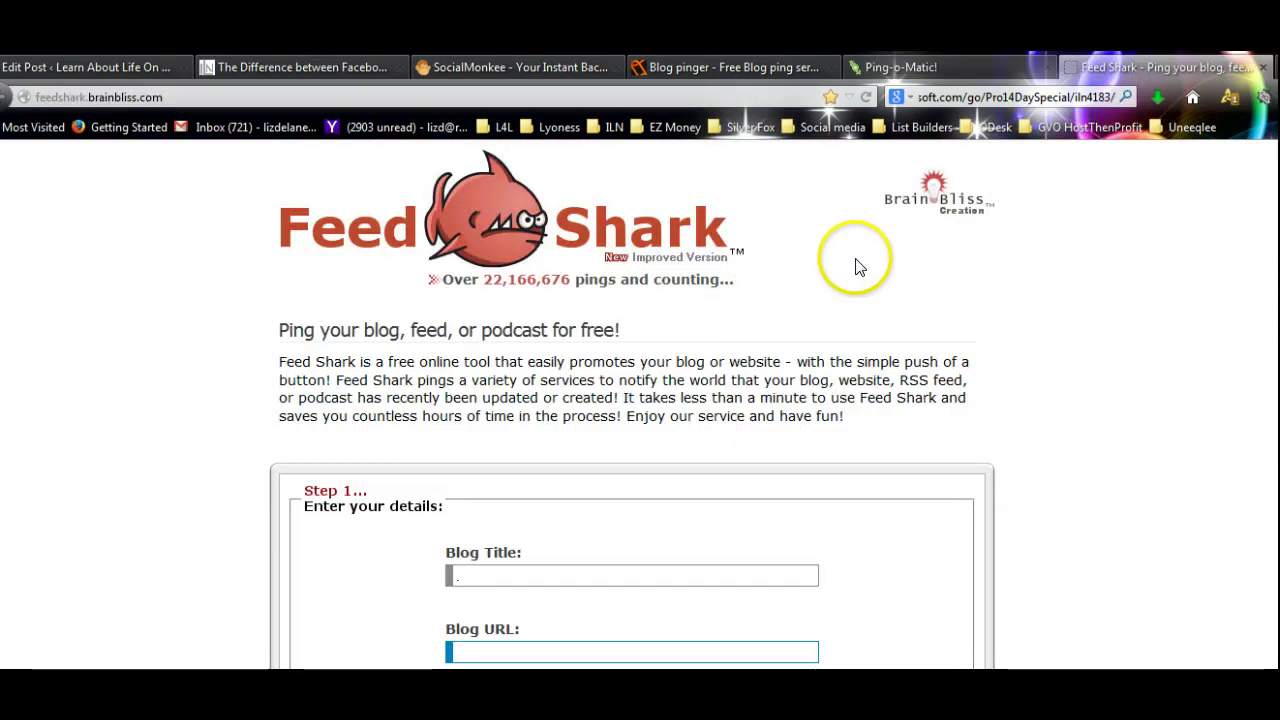
scroll(857, 266, "down", 2)
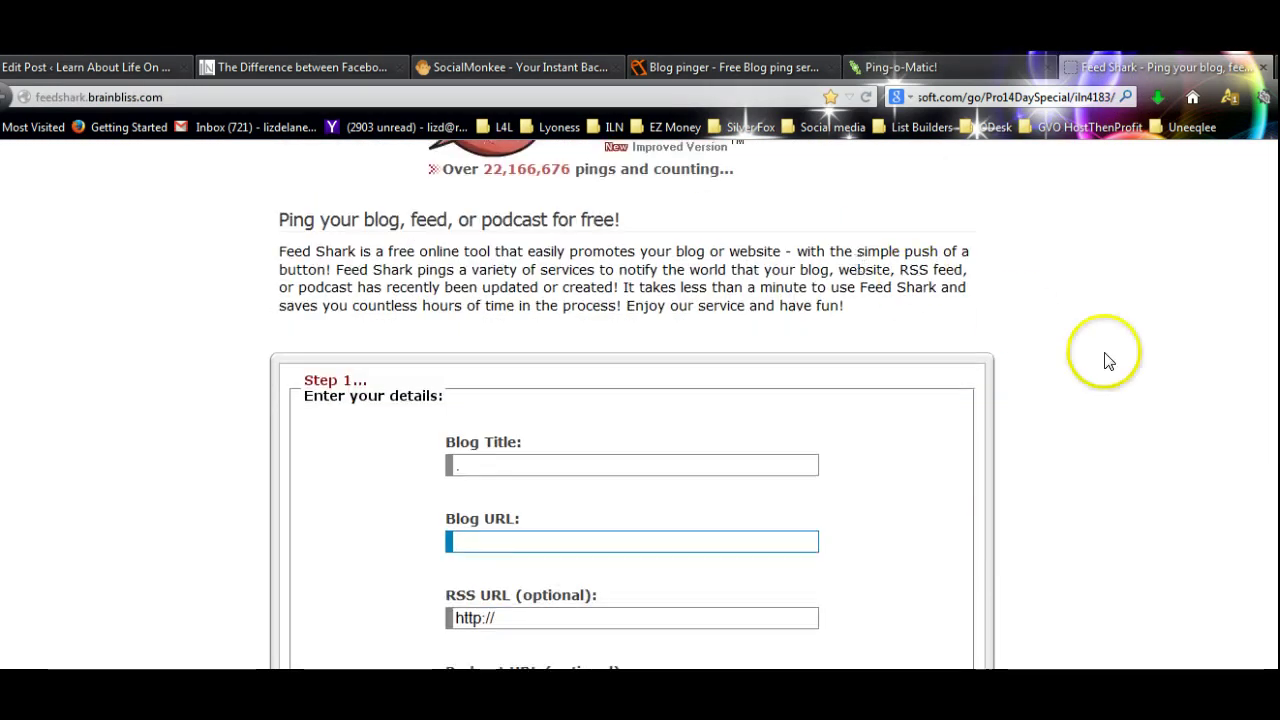
scroll(1105, 366, "down", 2)
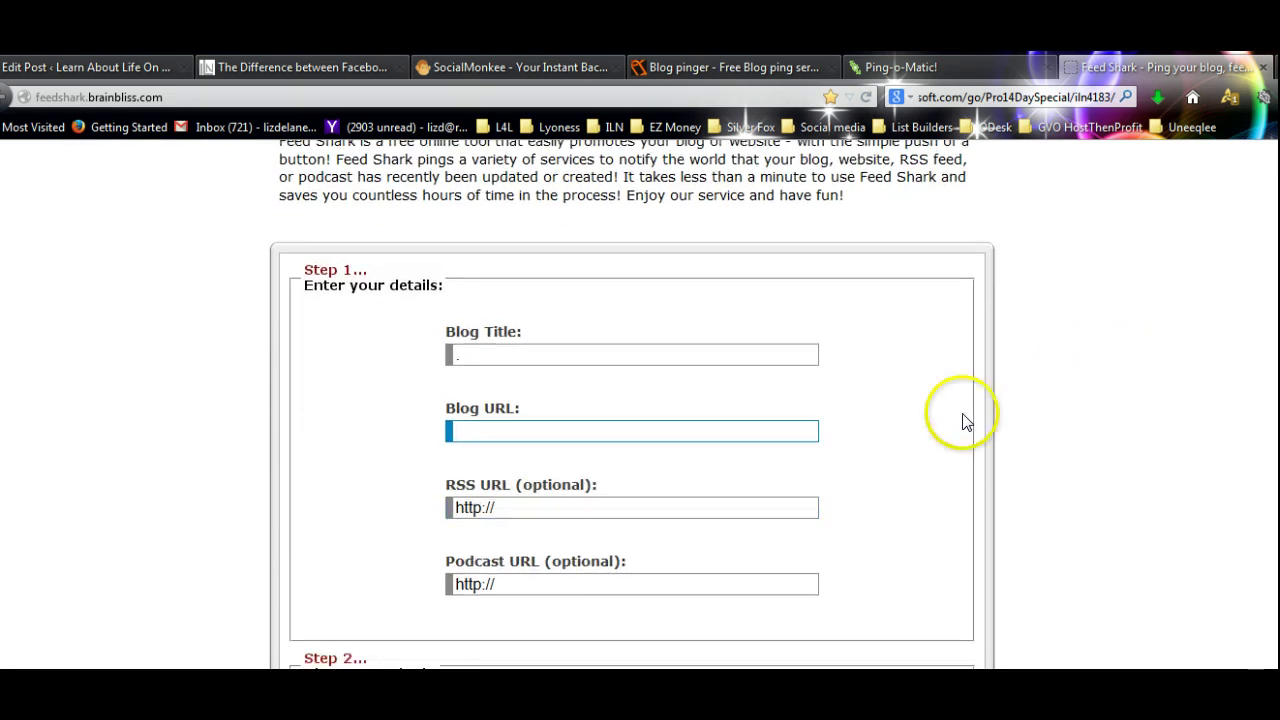
left_click(494, 355)
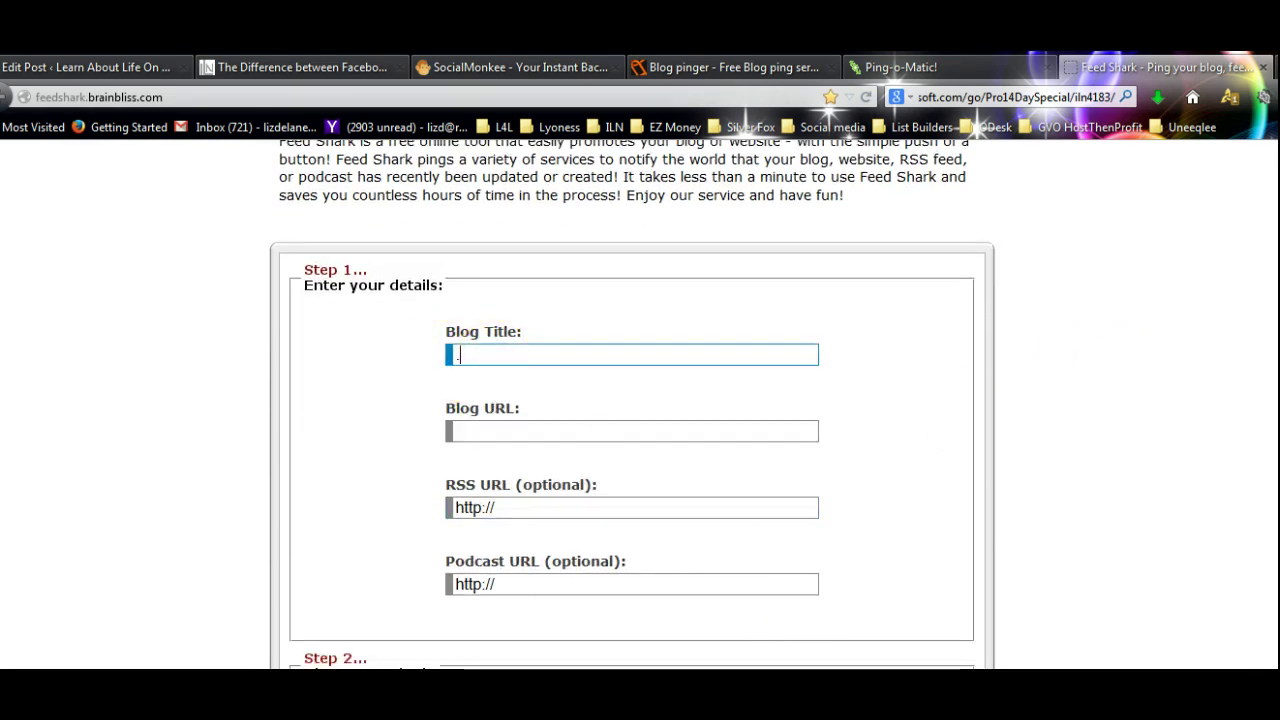
left_click(914, 704)
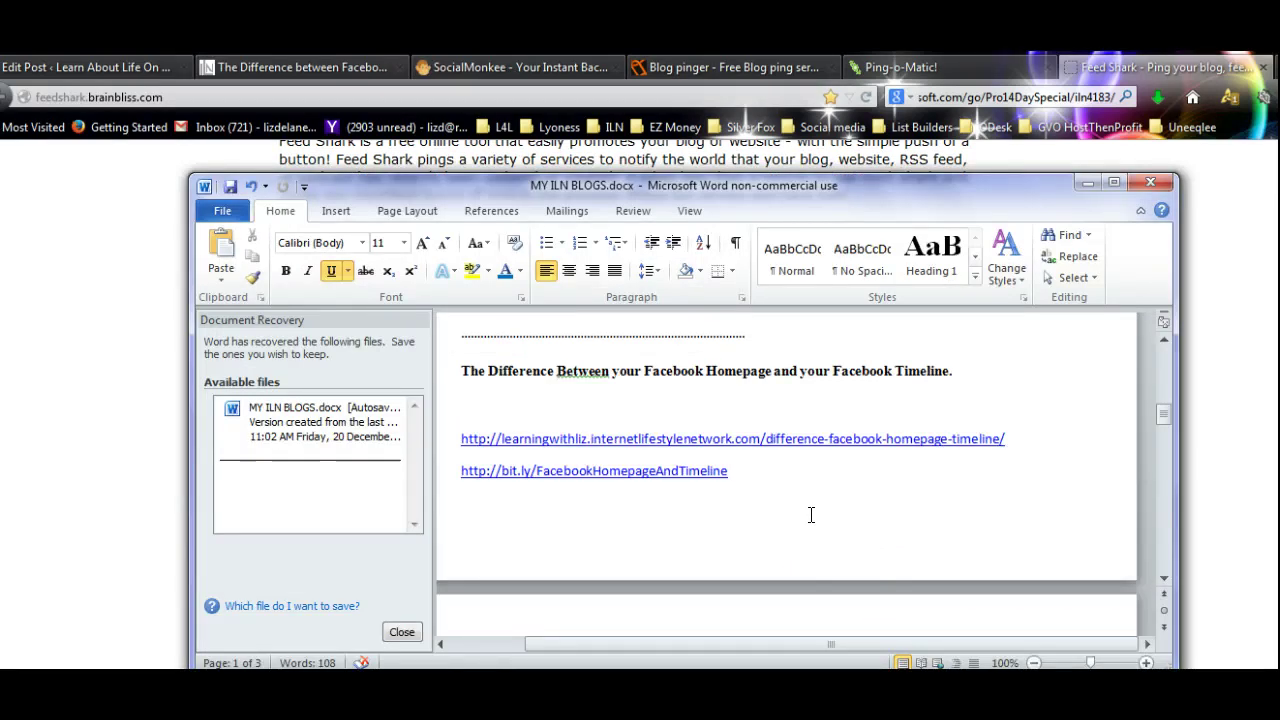
scroll(811, 515, "up", 3)
scroll(811, 515, "up", 13)
scroll(811, 515, "down", 11)
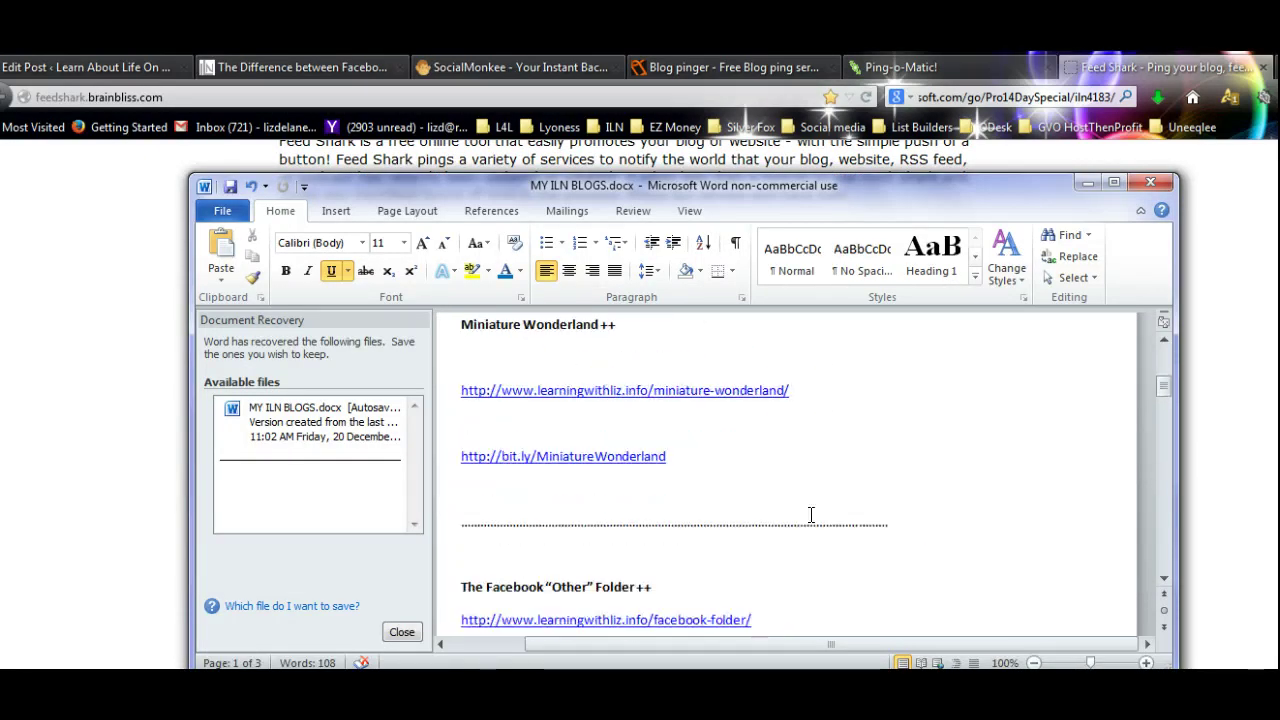
scroll(811, 515, "down", 5)
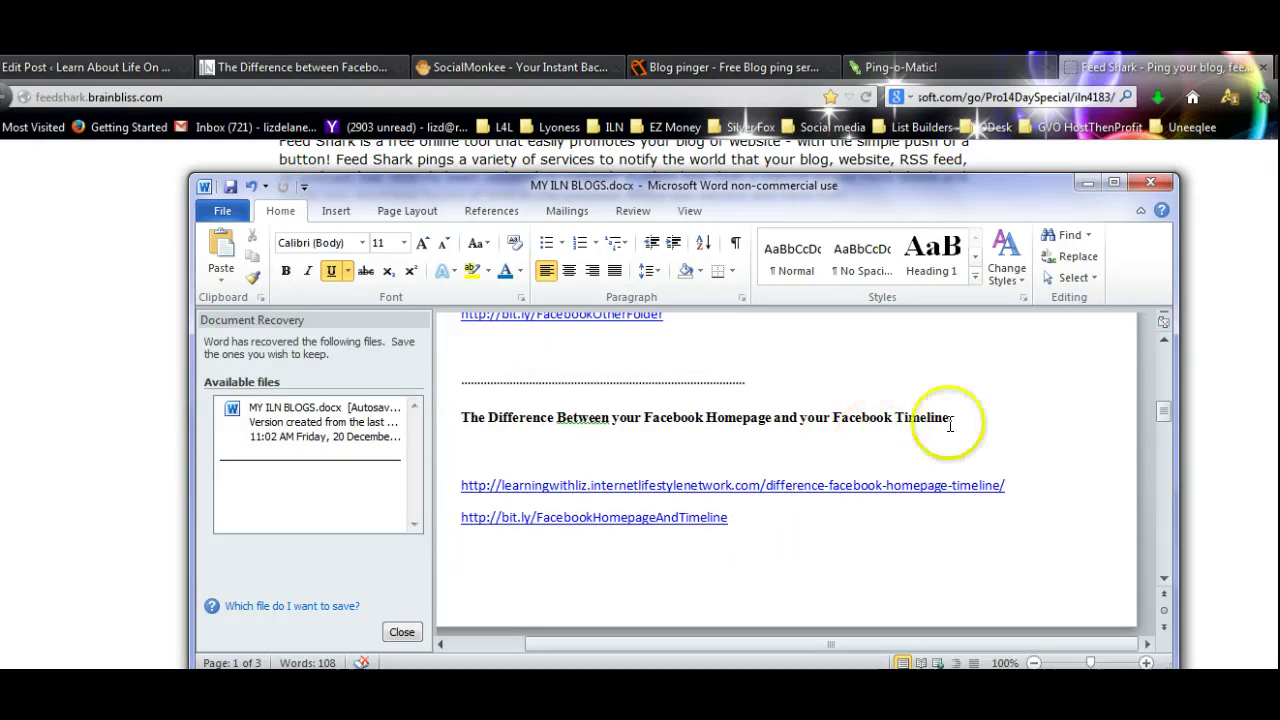
left_click_drag(740, 519, 421, 522)
key("ctrl+c")
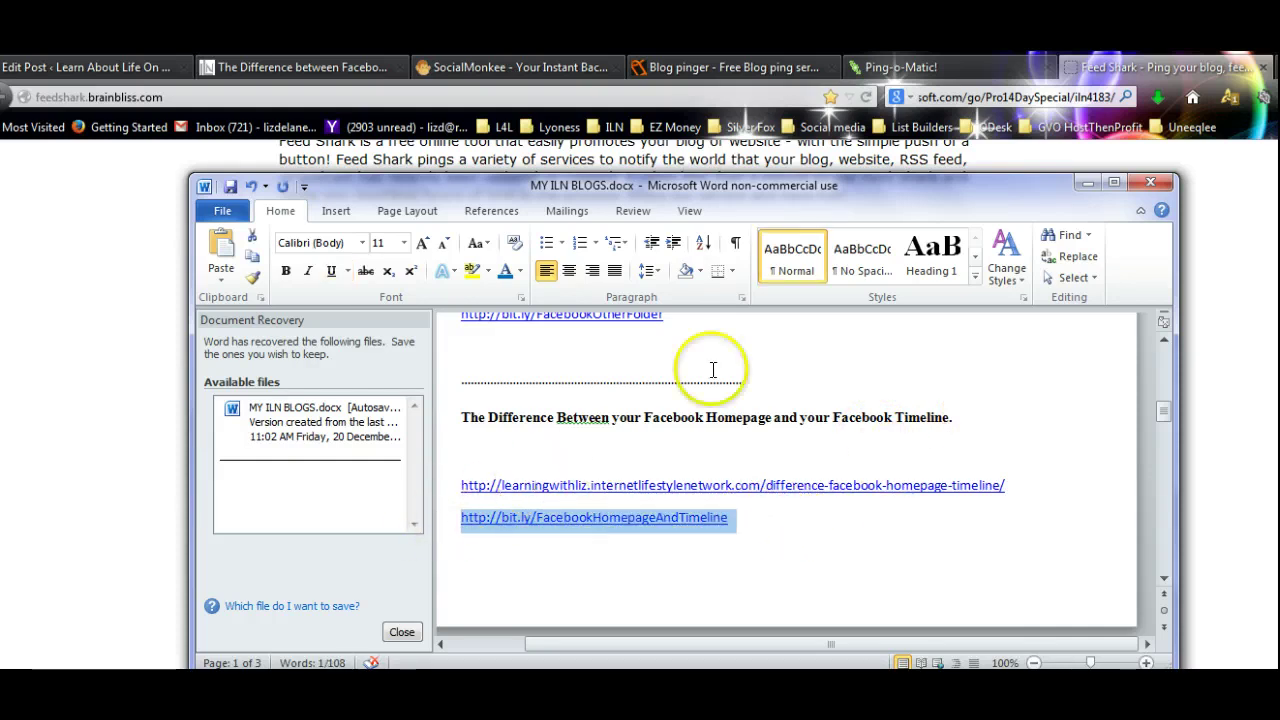
- Return to Feed Shark and paste the copied short link as the Blog URL
left_click(1088, 183)
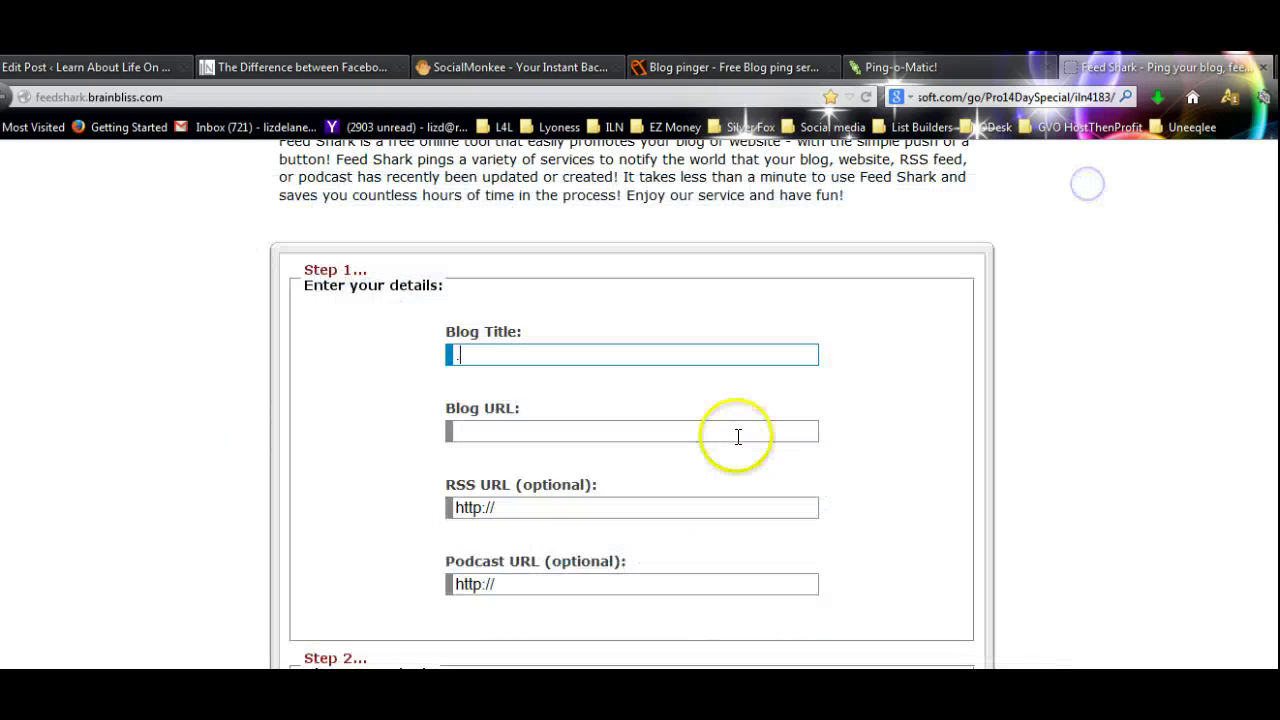
left_click(514, 428)
key("ctrl+v")
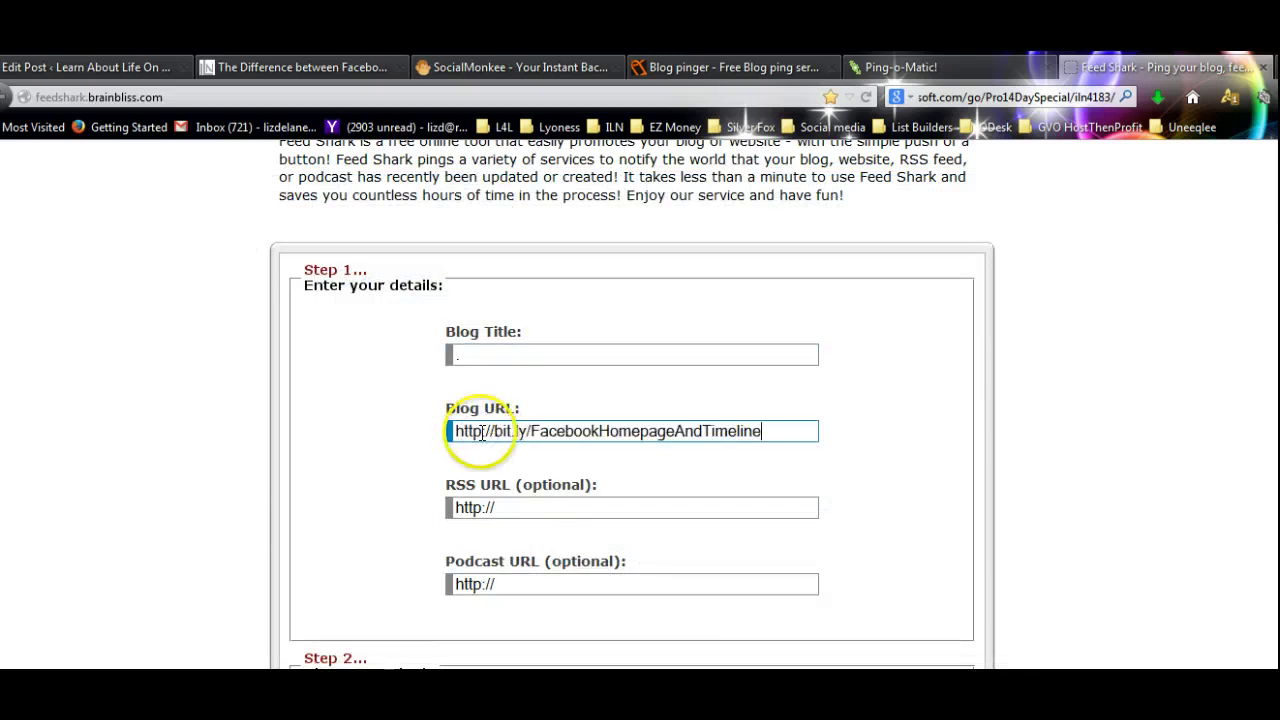
- Set Feed Shark's Blog Title to "The Difference Between your Facebook Homepage and your Facebook Timeline.", copied from the Word document
left_click(510, 355)
type("The D")
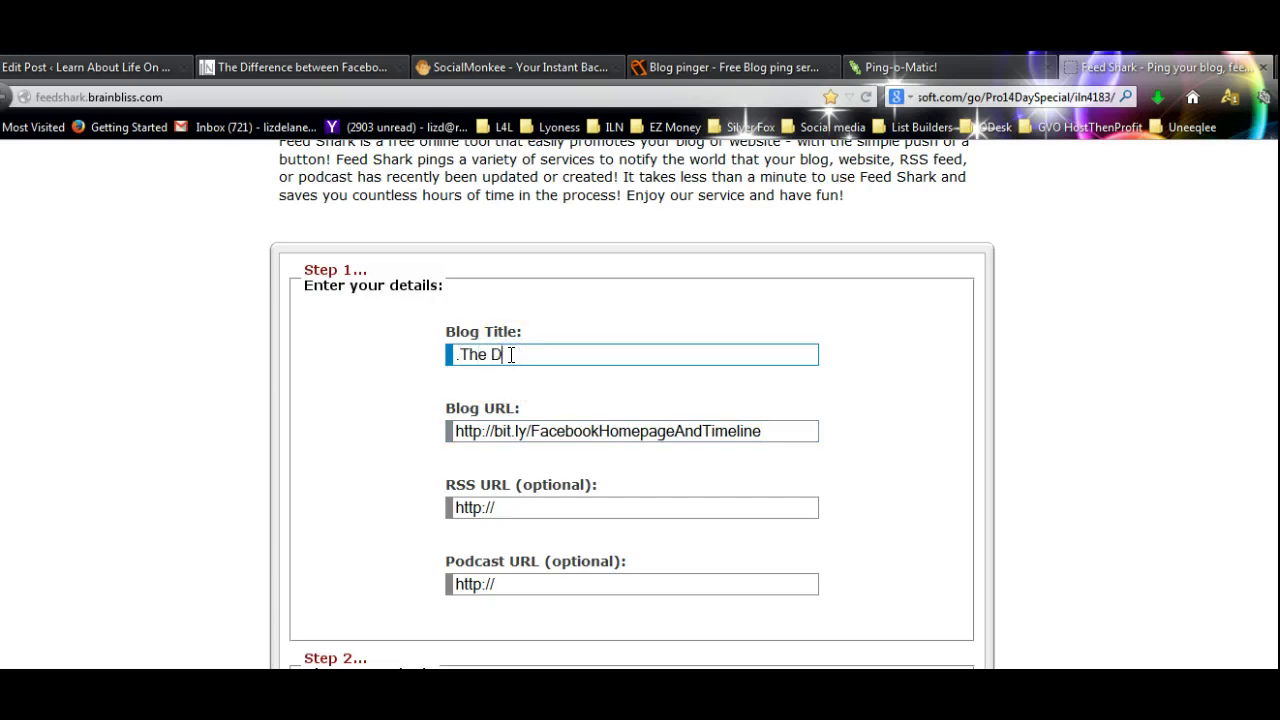
key("alt+Tab")
left_click_drag(958, 417, 475, 440)
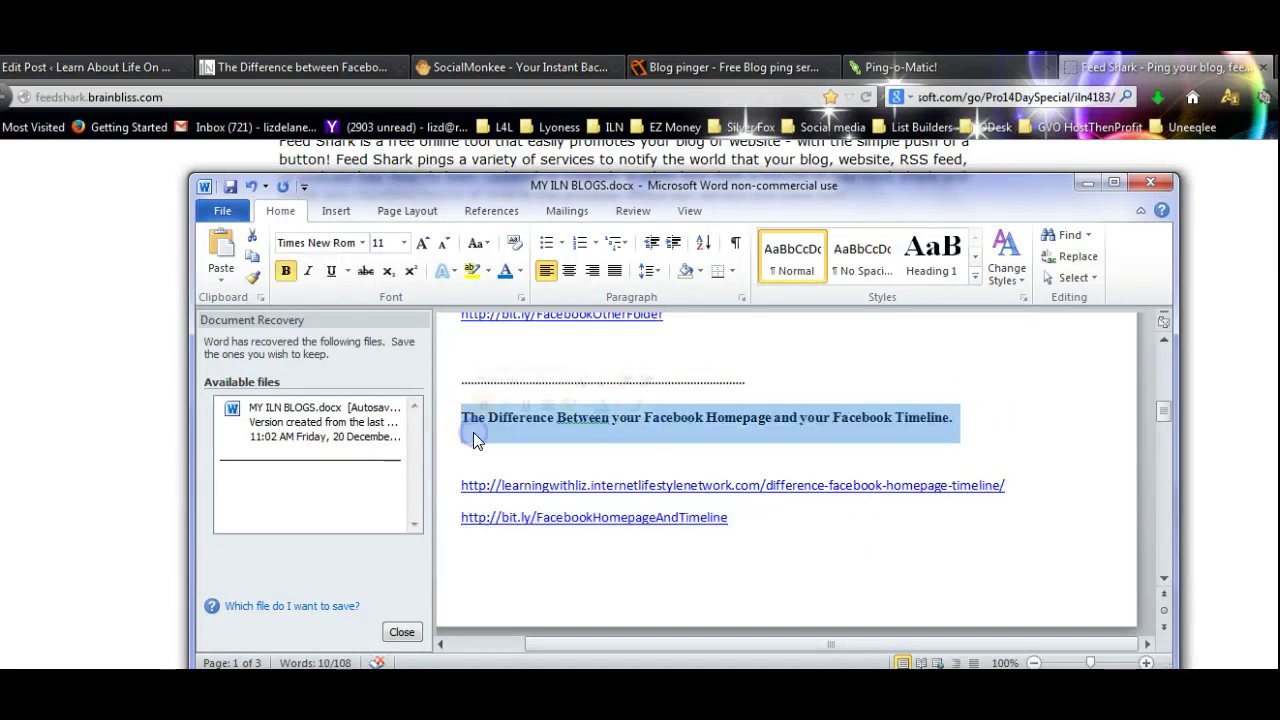
left_click(1087, 181)
left_click_drag(506, 354, 444, 354)
type("The Difference between your Facebook Homepage and your Facebook Timeline.")
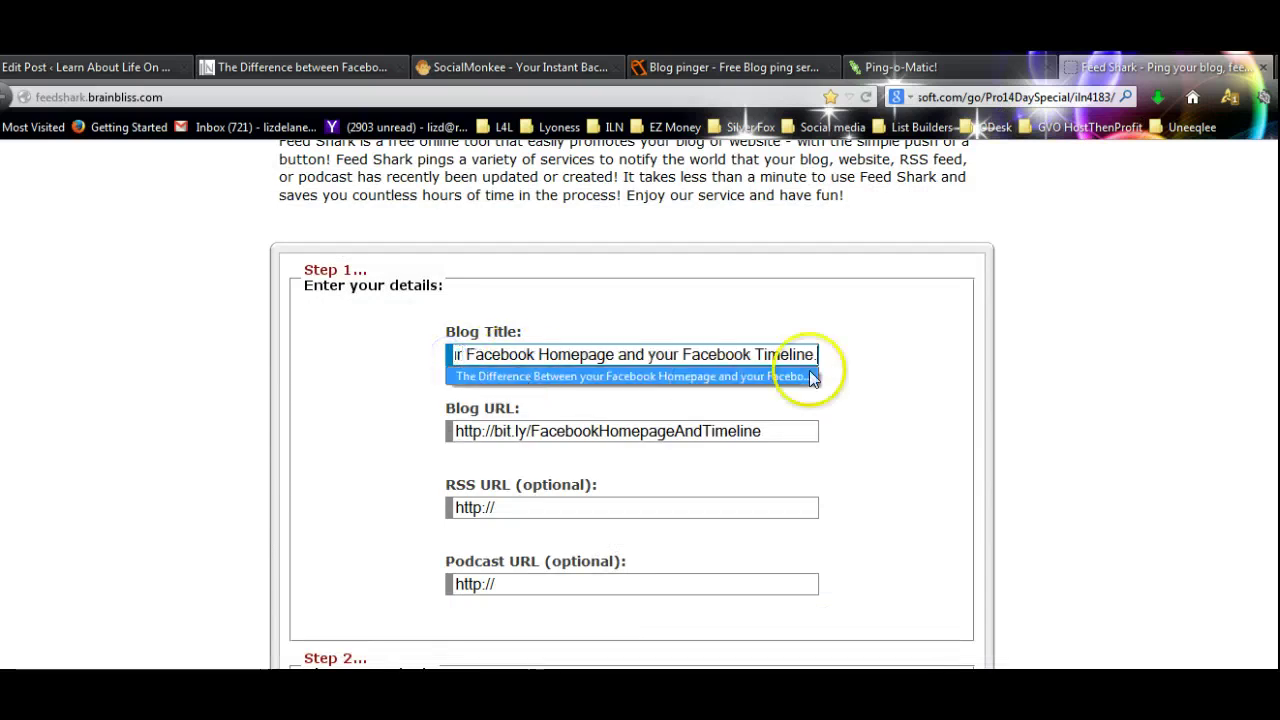
left_click(890, 378)
- Review Feed Shark's optional URL fields and the services that accept blogs, RSS feeds and podcasts
scroll(890, 383, "down", 2)
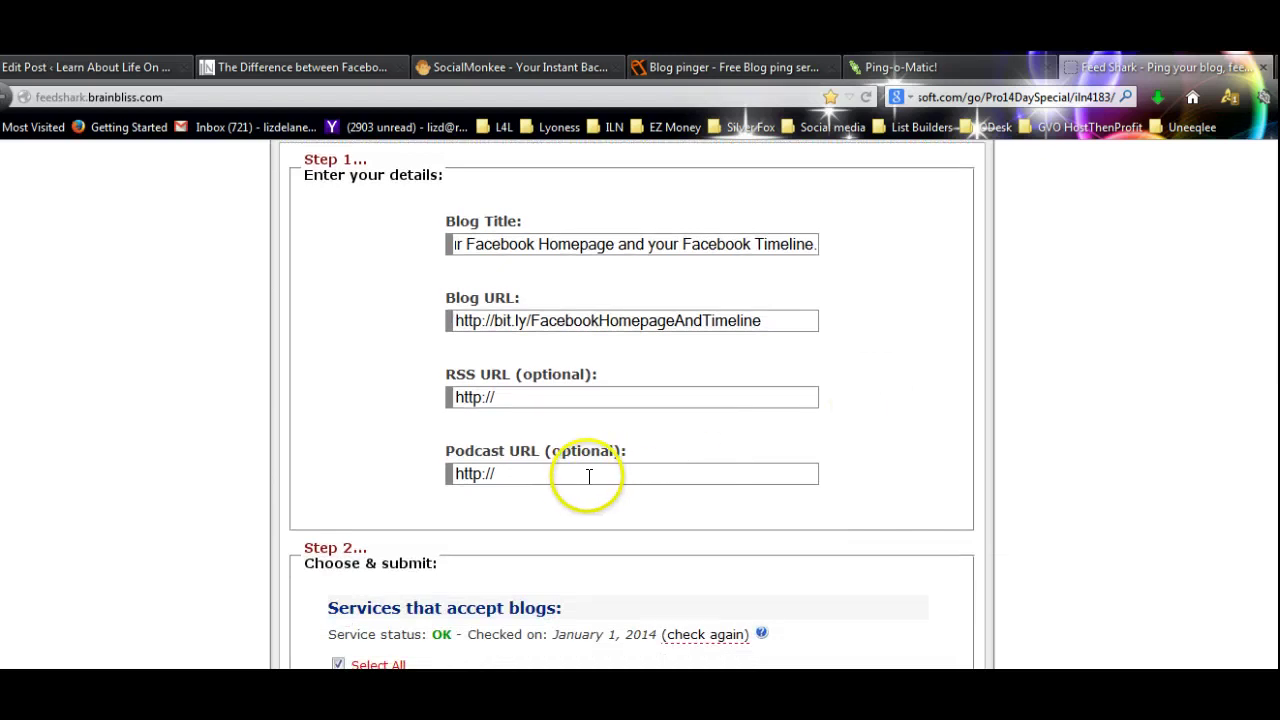
scroll(916, 450, "down", 4)
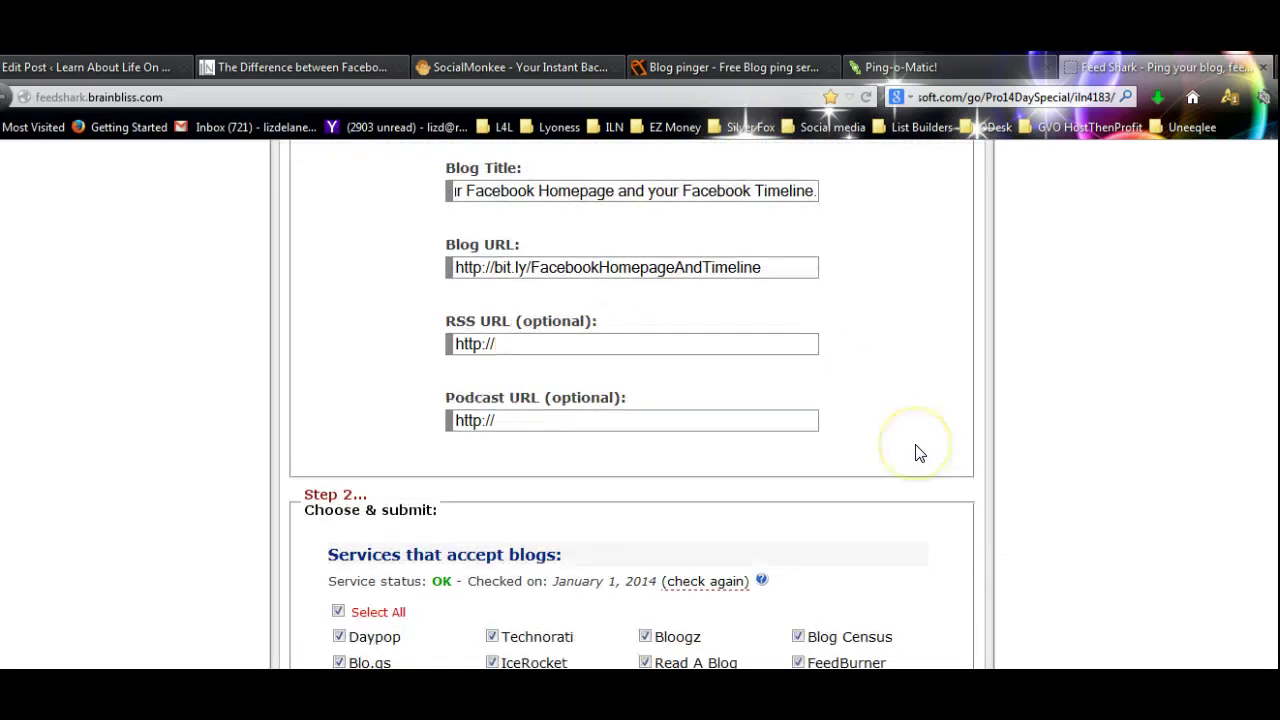
scroll(916, 450, "down", 4)
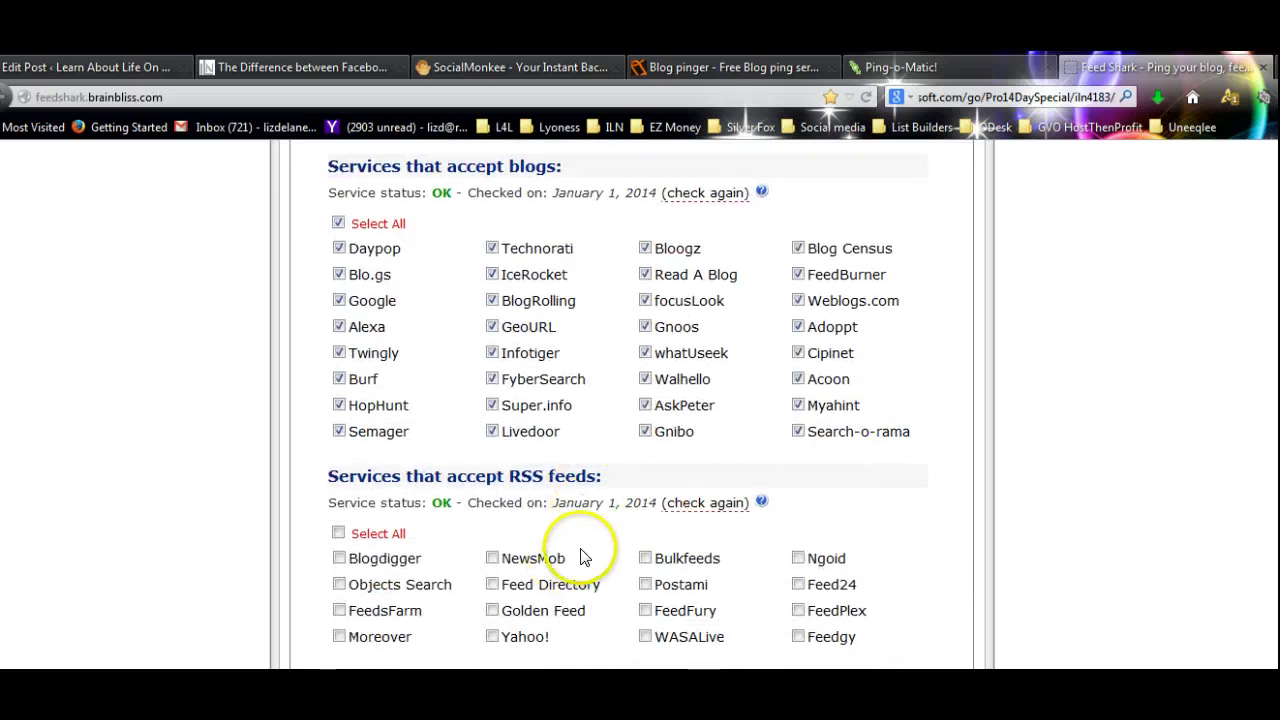
scroll(580, 545, "down", 4)
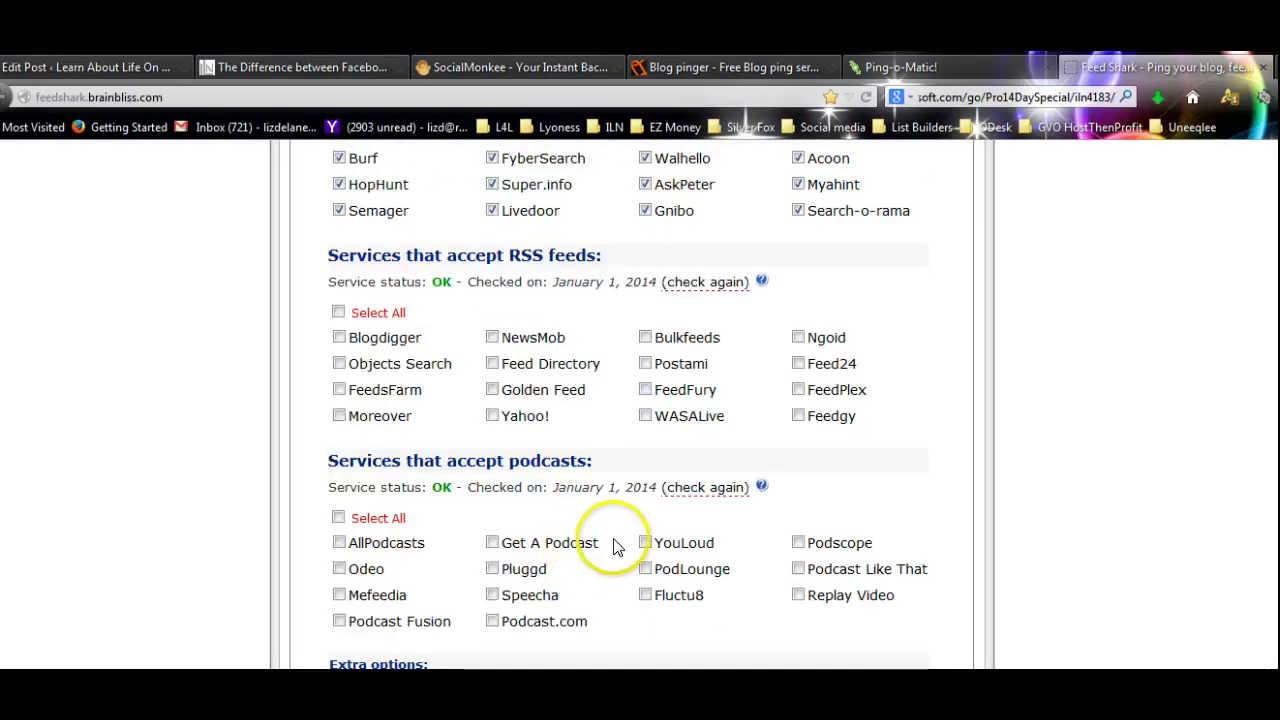
scroll(611, 540, "down", 4)
scroll(615, 540, "up", 13)
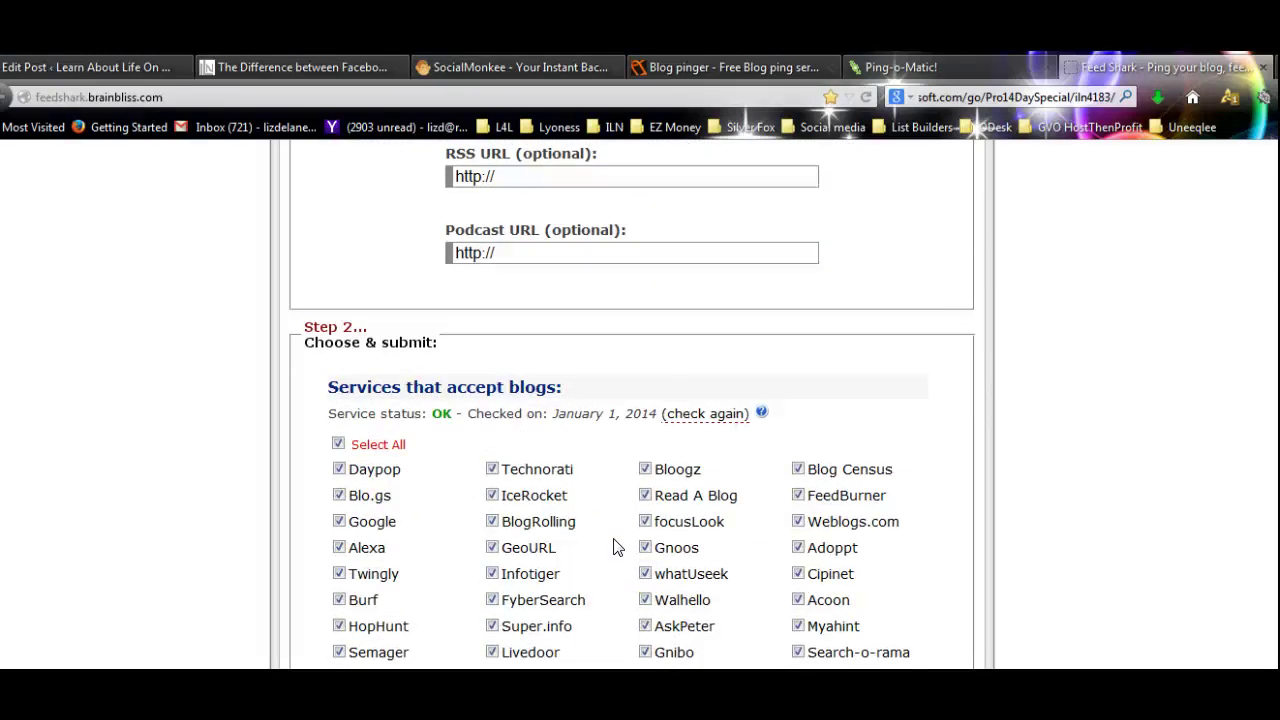
scroll(614, 545, "down", 4)
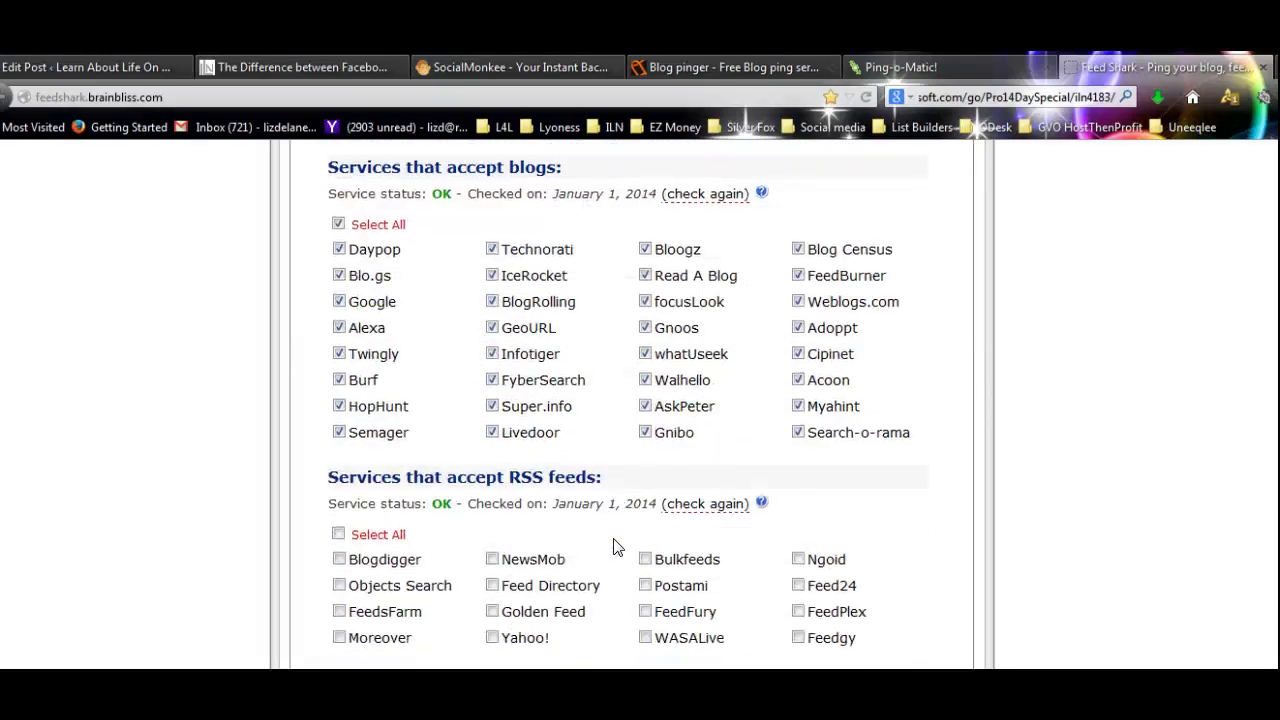
- Enter the displayed verification number in the field below Feed Shark's submission status area
scroll(614, 545, "down", 2)
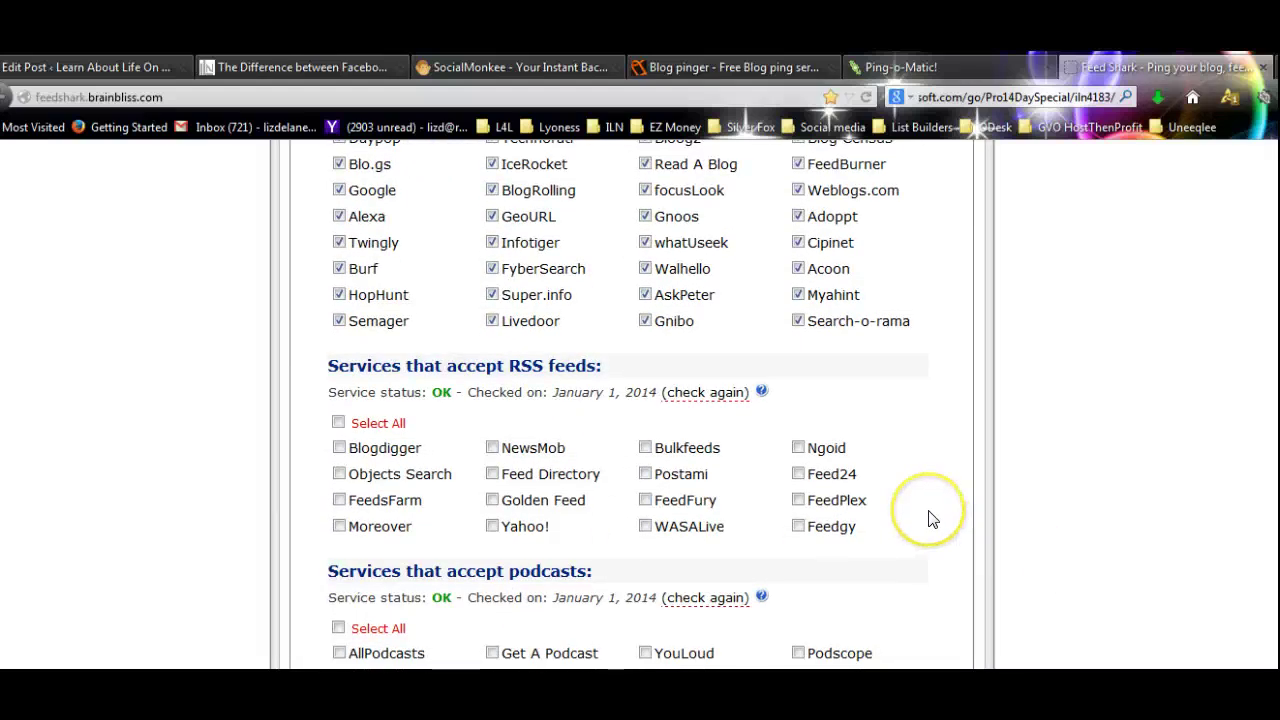
scroll(930, 519, "down", 3)
scroll(930, 519, "down", 2)
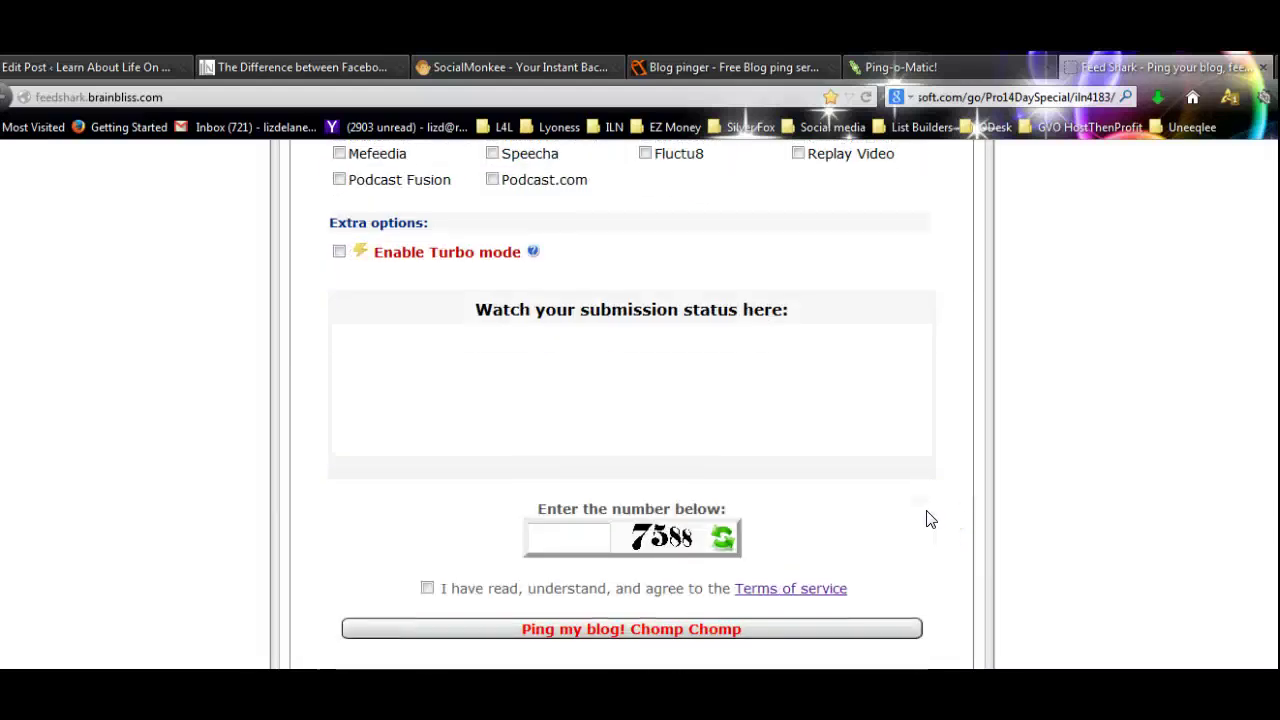
left_click(571, 537)
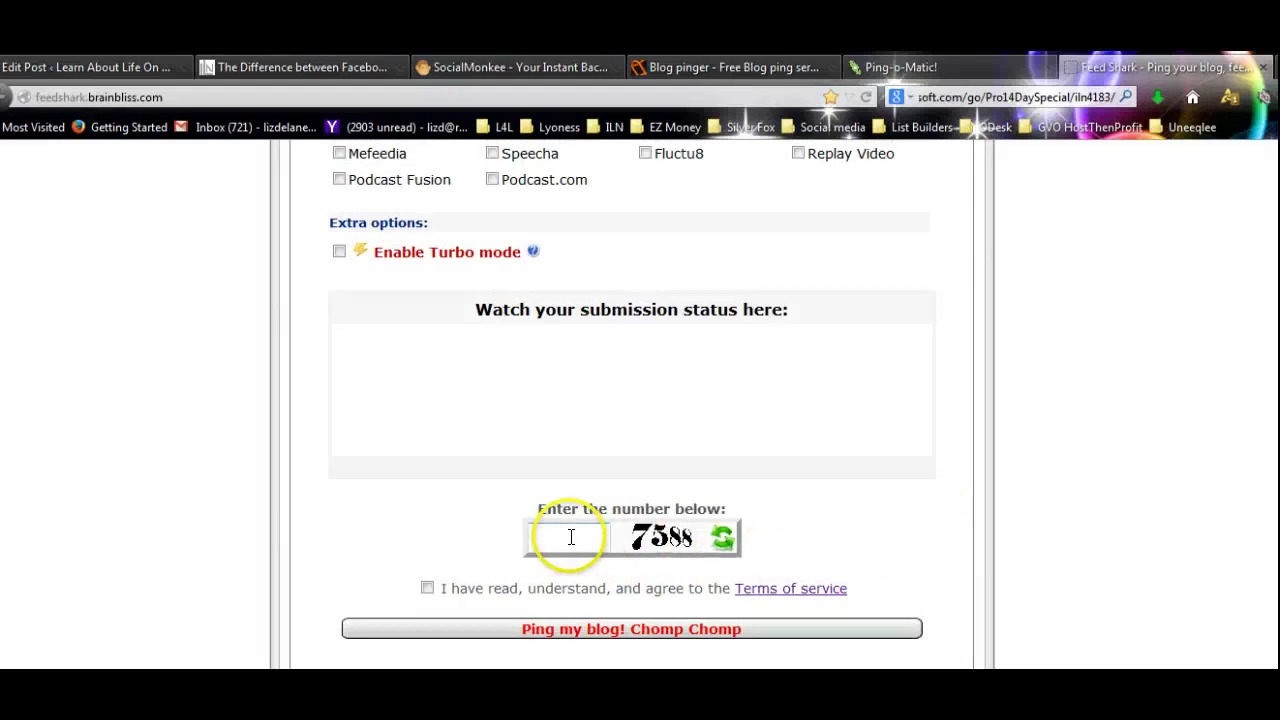
left_click(658, 577)
type("7588")
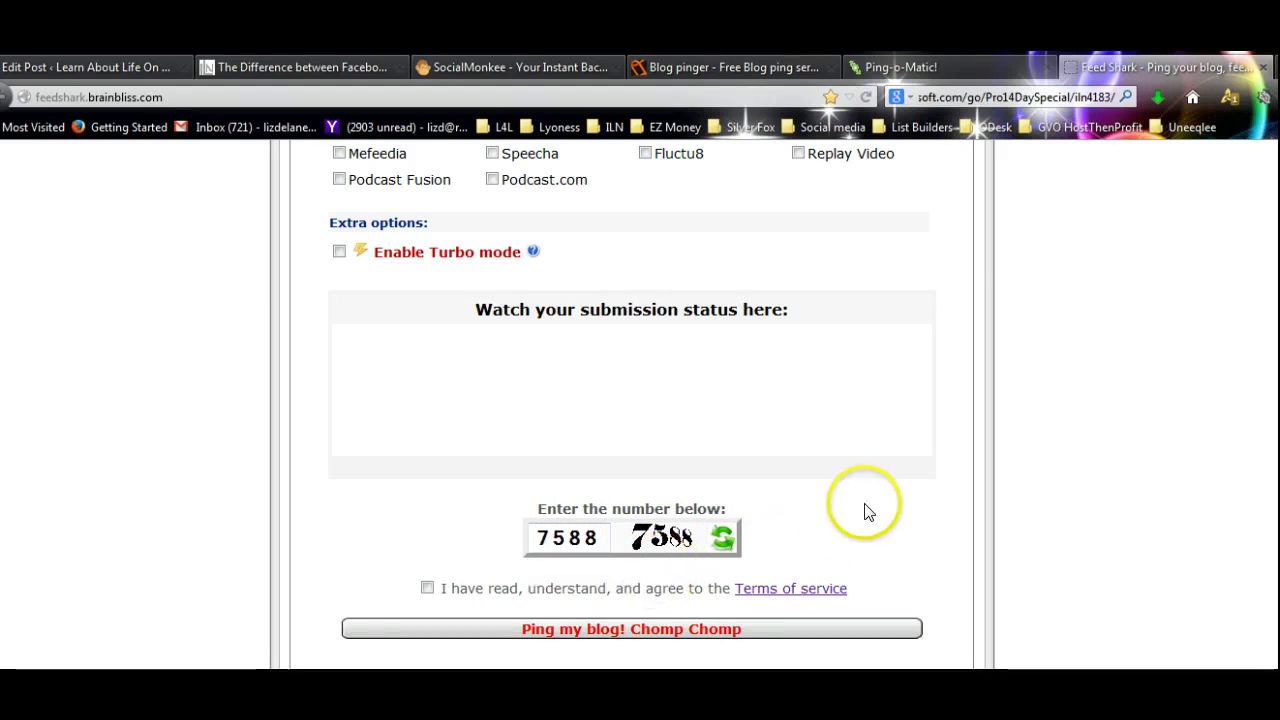
- Agree to Feed Shark's Terms of service and submit the blog ping
scroll(865, 510, "down", 2)
left_click(427, 477)
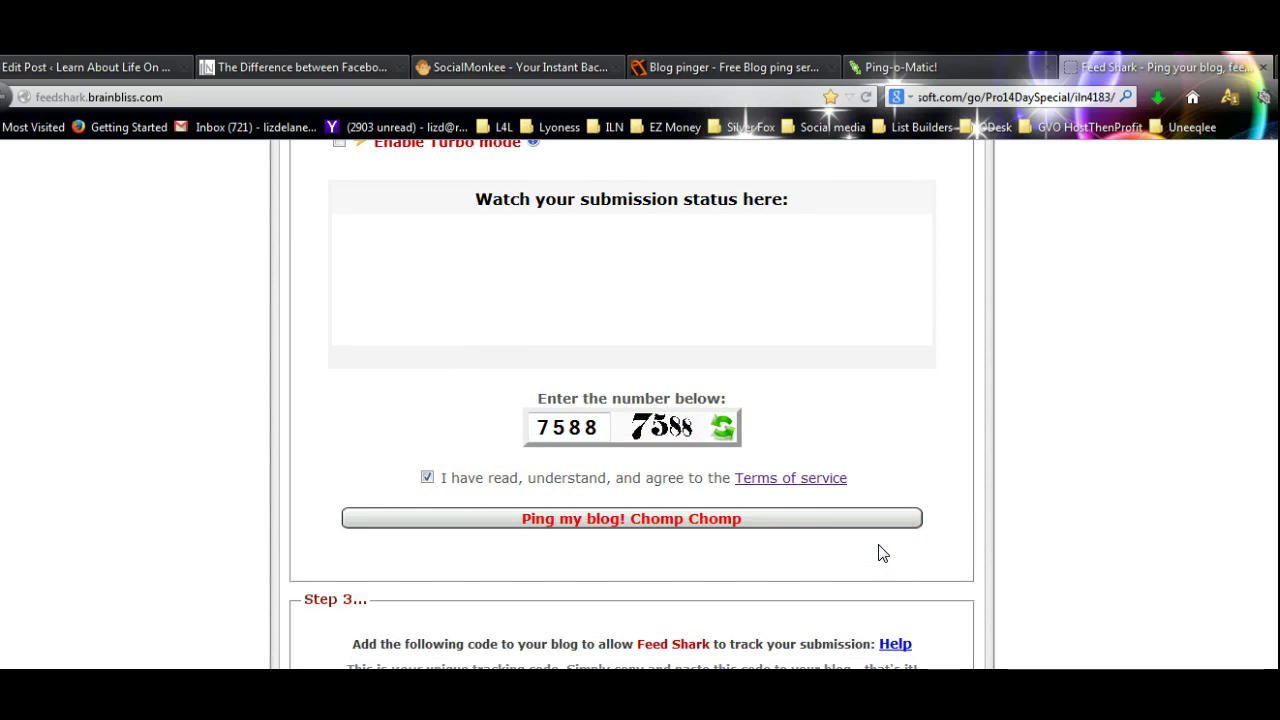
left_click(605, 519)
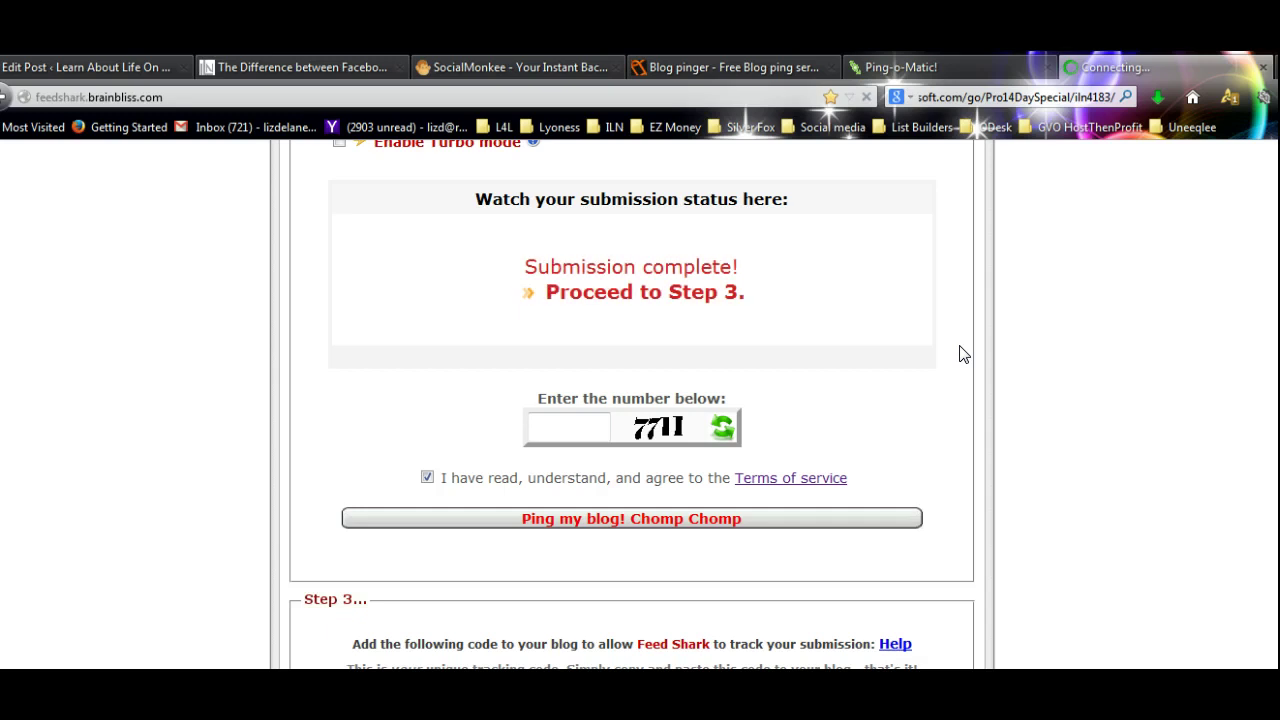
- Examine the unique tracking code that Feed Shark provides in Step 3 for adding to the blog
scroll(962, 354, "down", 7)
left_click(674, 360)
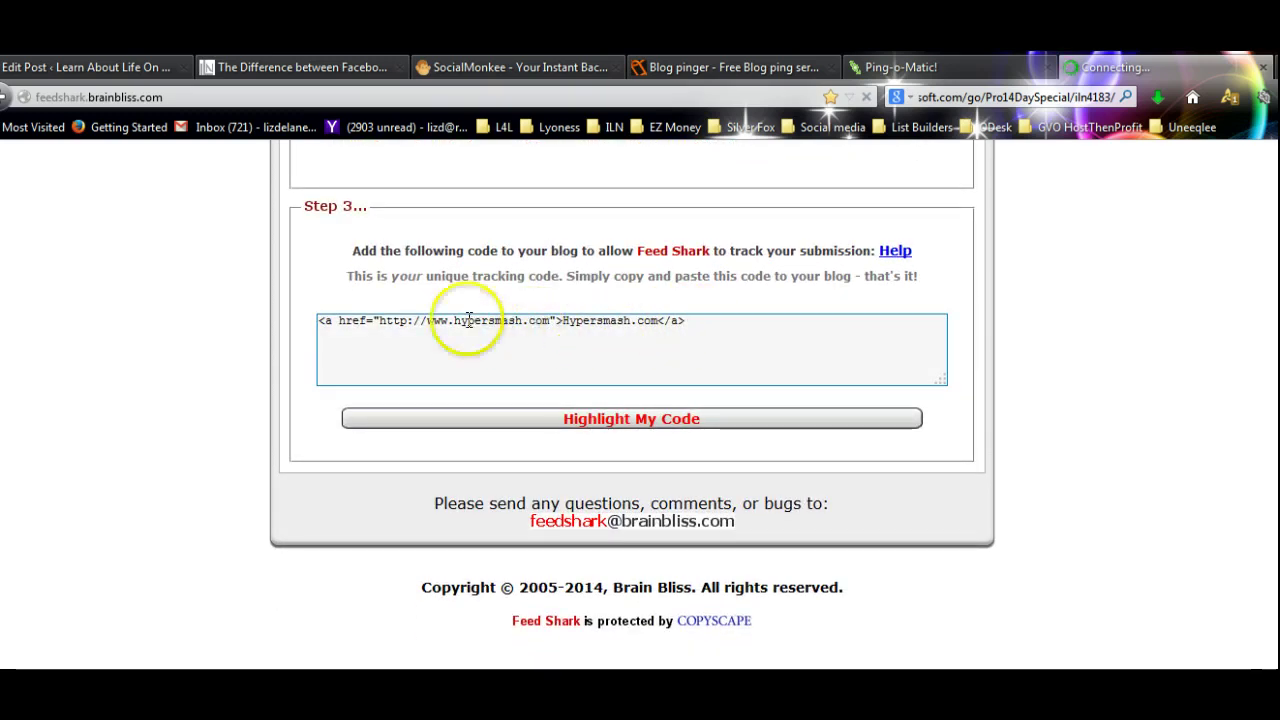
left_click(320, 320)
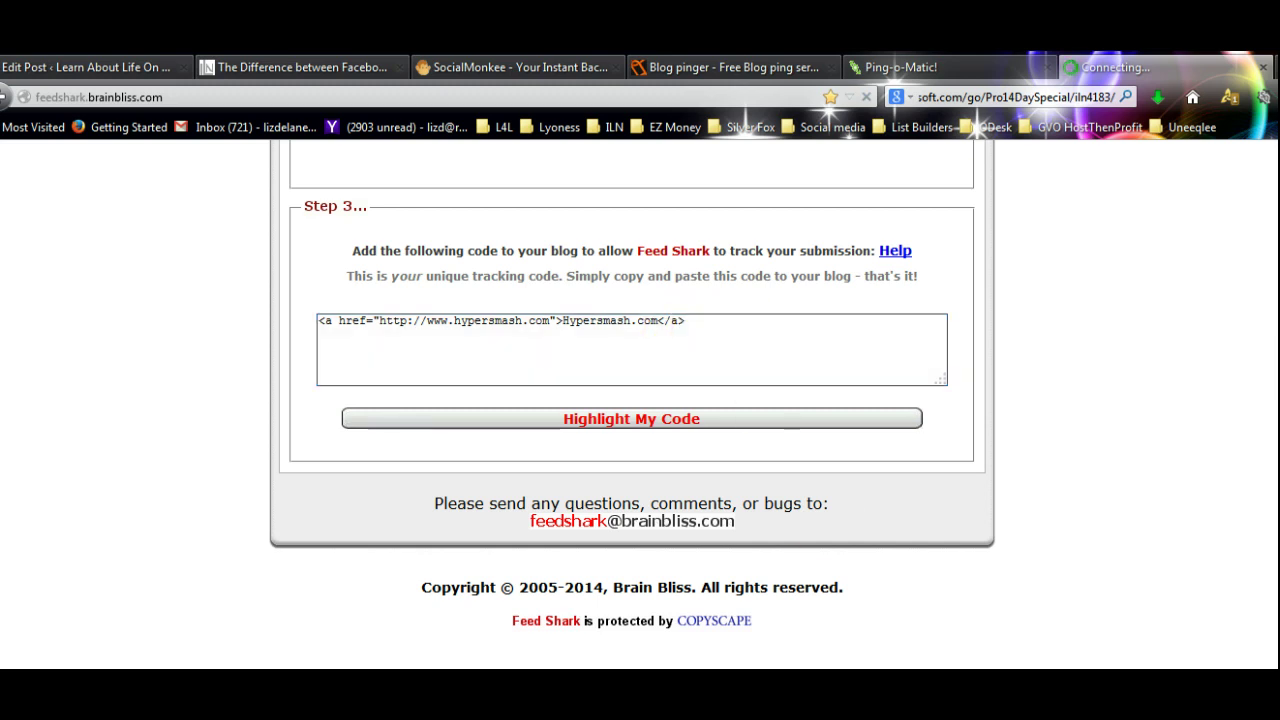
- Switch to Pinging codes for Blog Posts.txt in Notepad, copy the Pingates and Hyper Smash codes with their &nbsp; lines, and minimize it
left_click(868, 650)
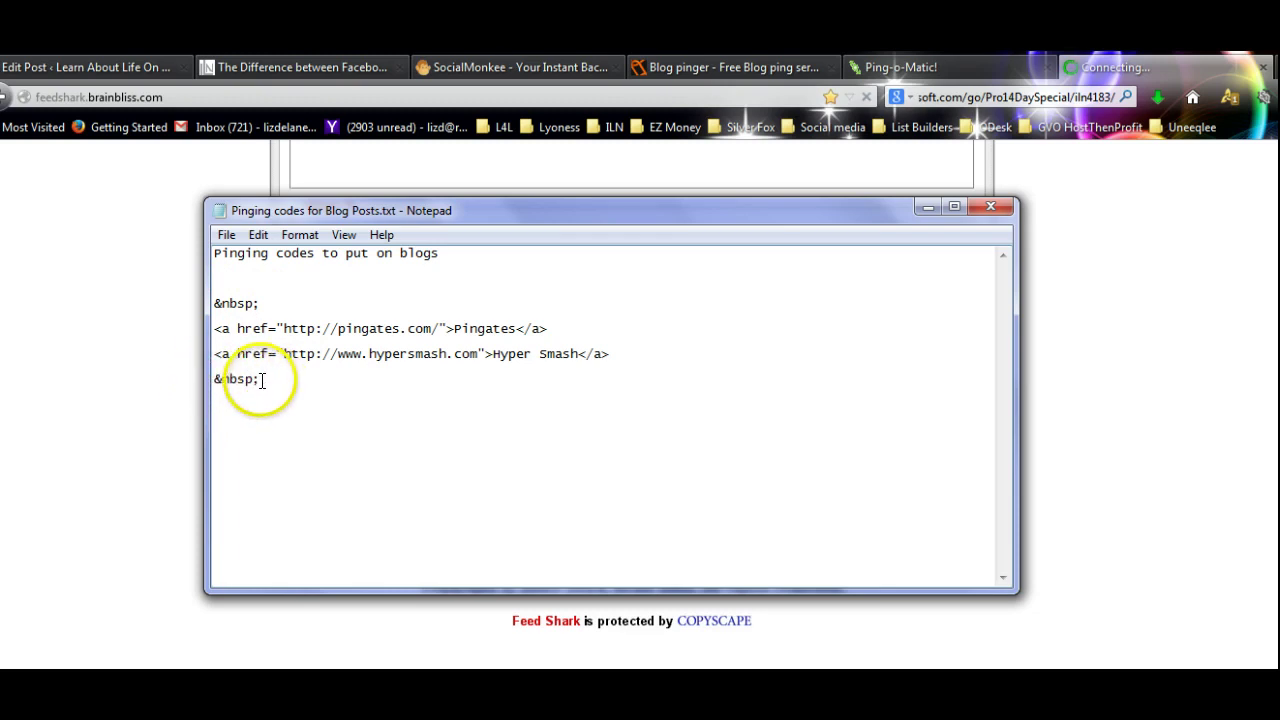
left_click_drag(259, 379, 215, 303)
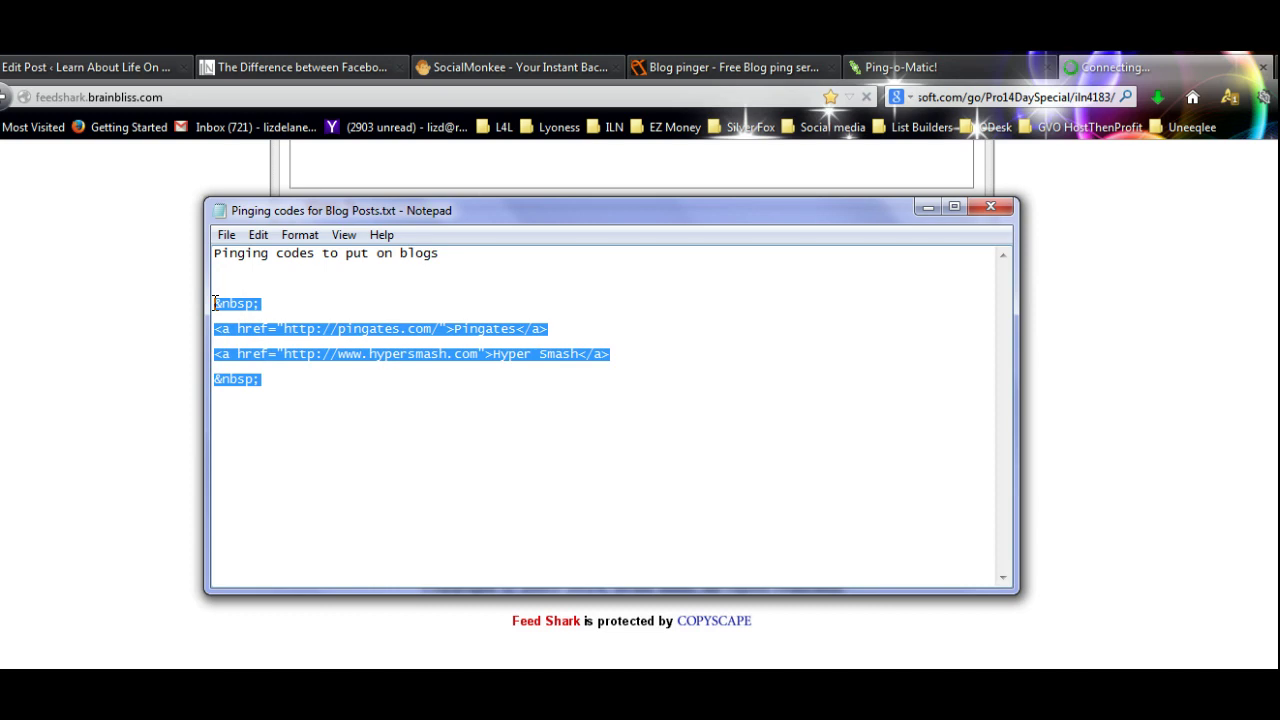
left_click(924, 209)
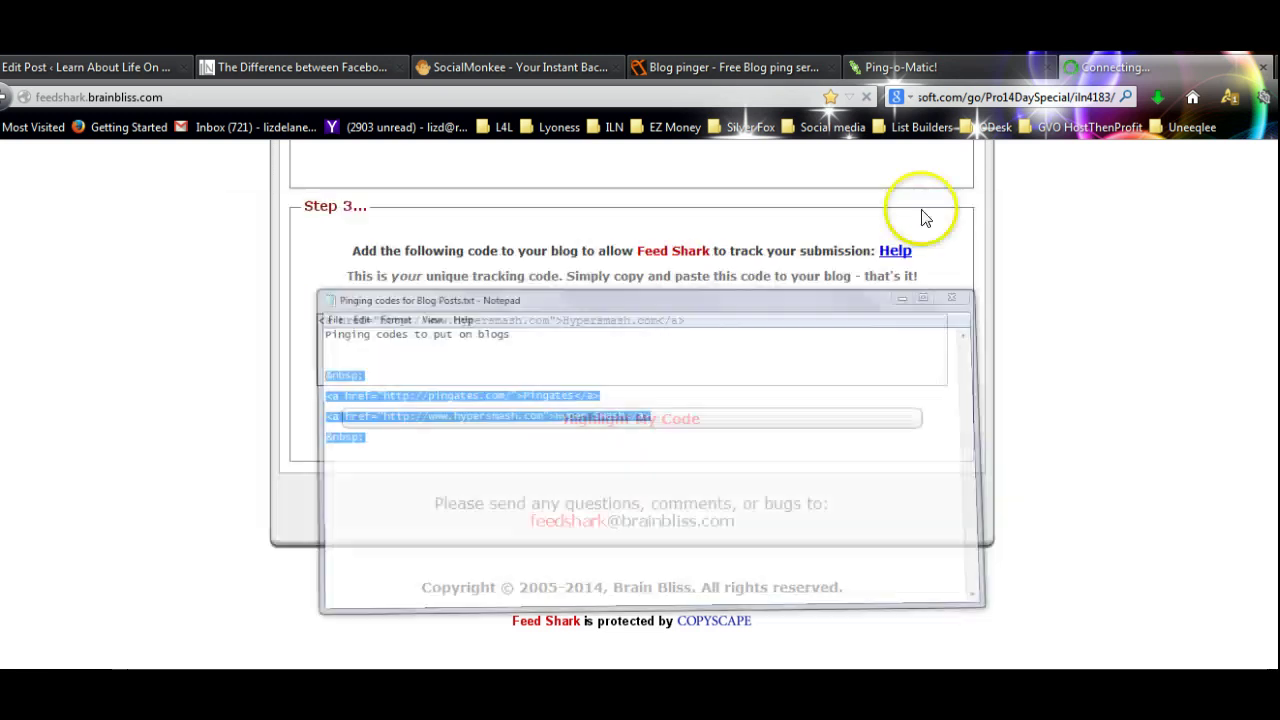
- Return to the Facebook Homepage and Timeline post in the WordPress editor and show its content in Text mode
left_click(147, 72)
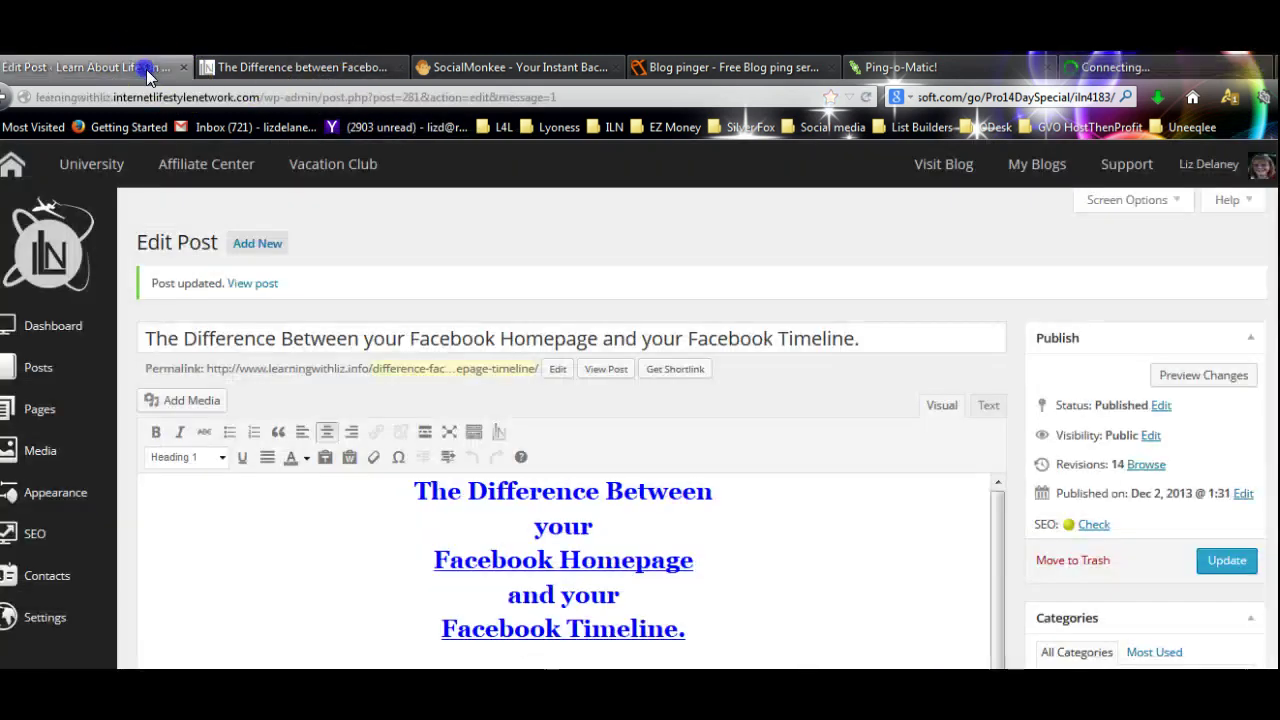
scroll(796, 425, "down", 5)
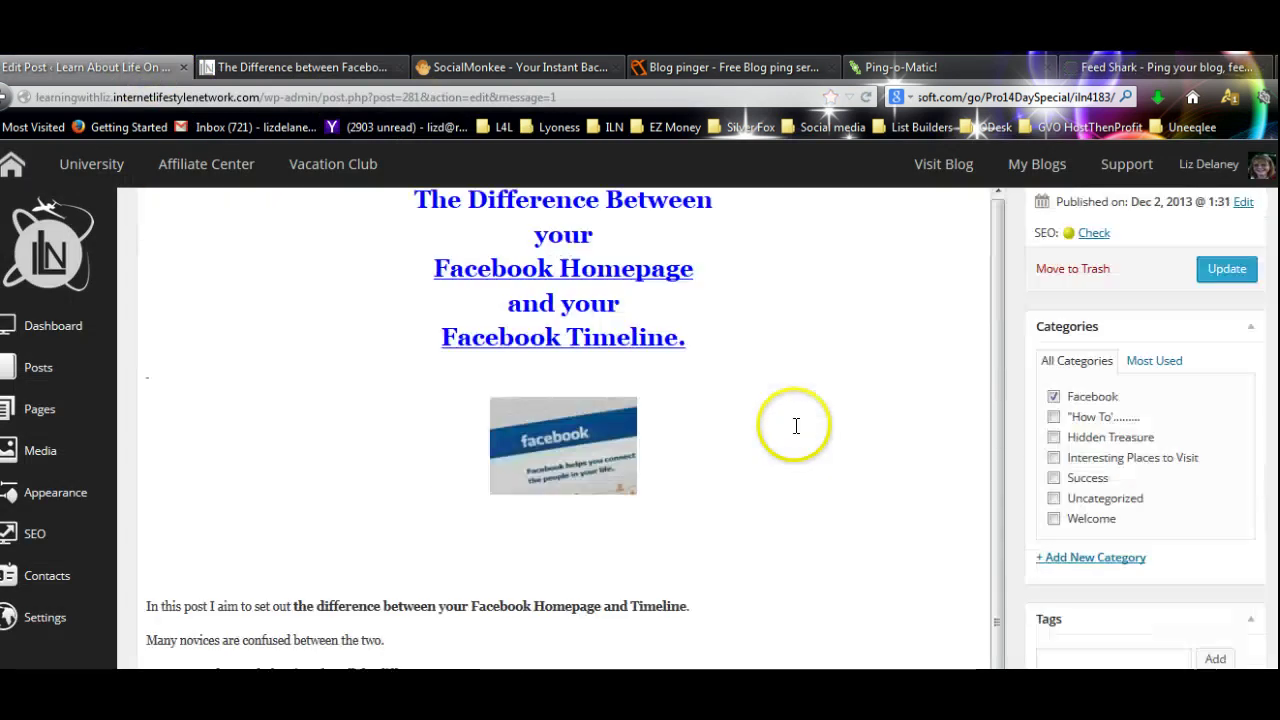
scroll(796, 426, "down", 6)
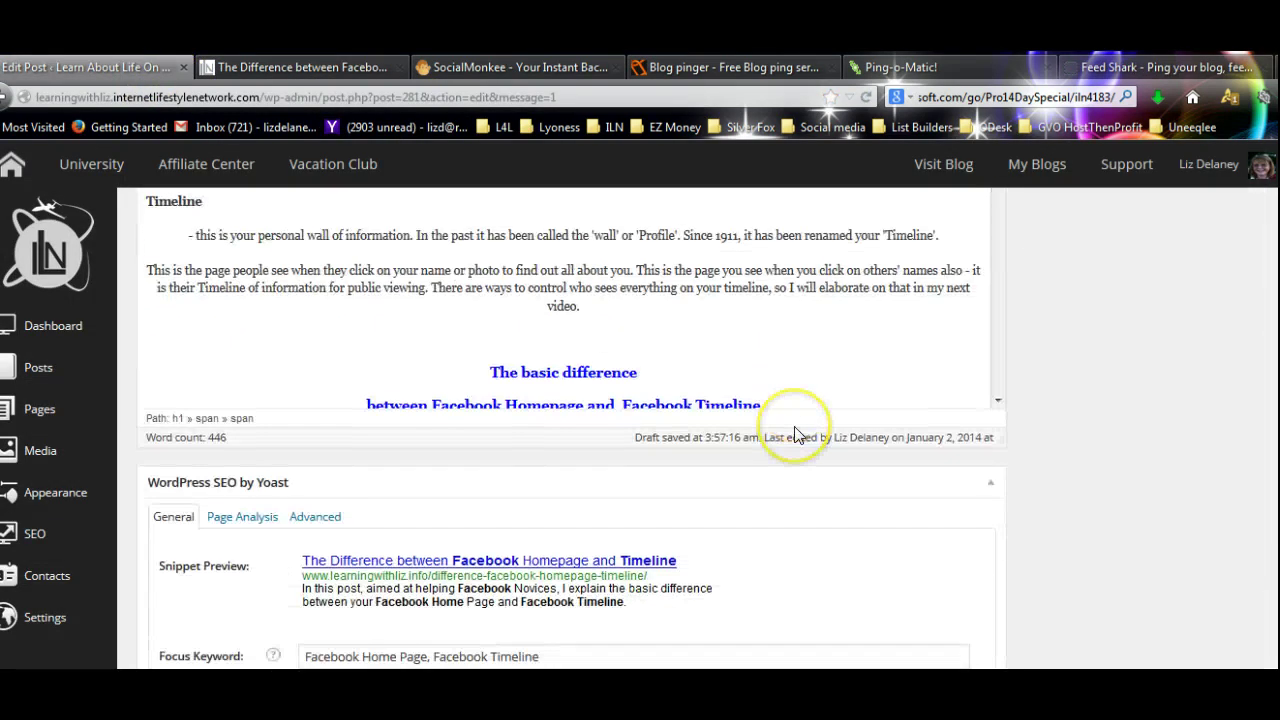
scroll(796, 432, "up", 10)
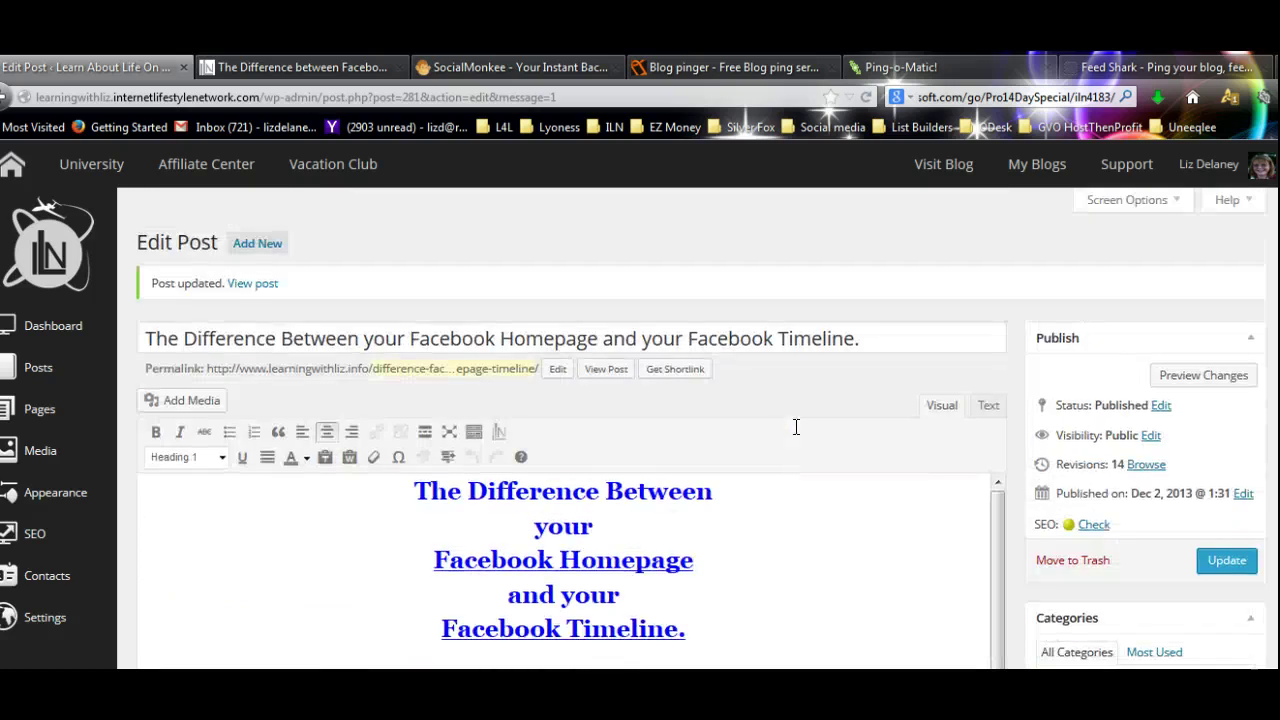
left_click(988, 405)
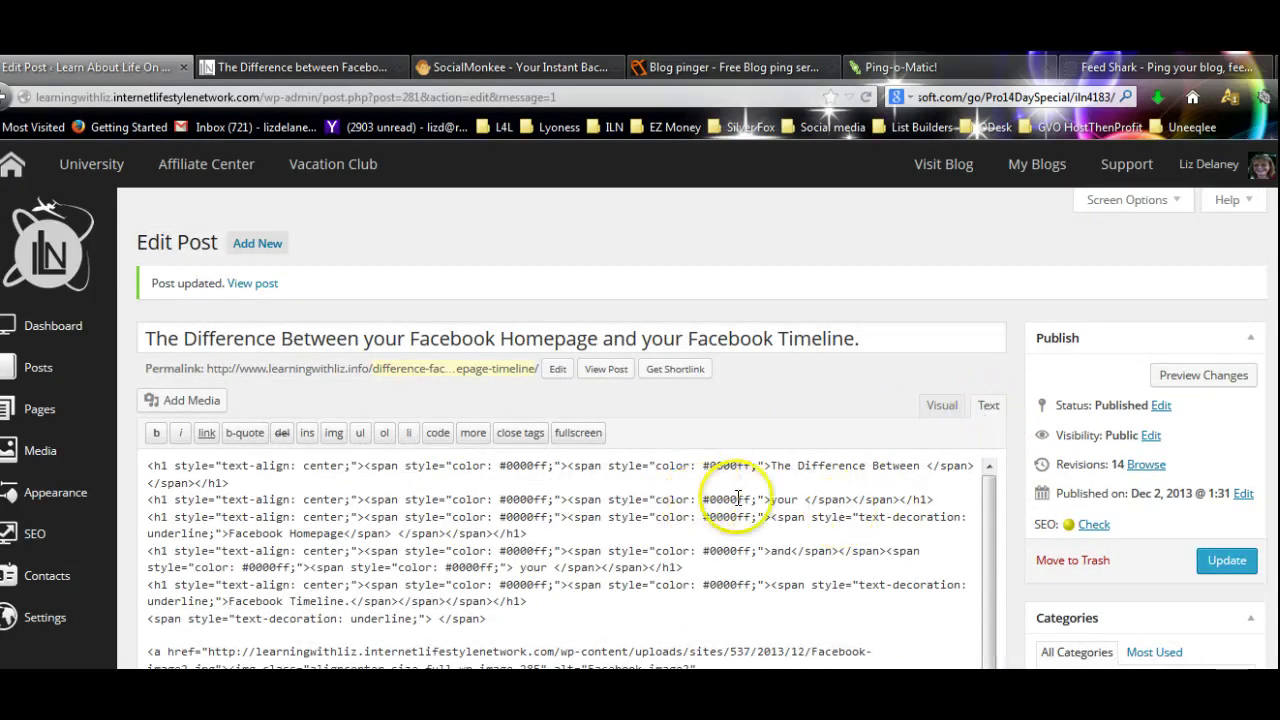
- Replace the Pingates and Hyper Smash code block at the end of the post's HTML with the copied pinging codes
scroll(903, 414, "down", 4)
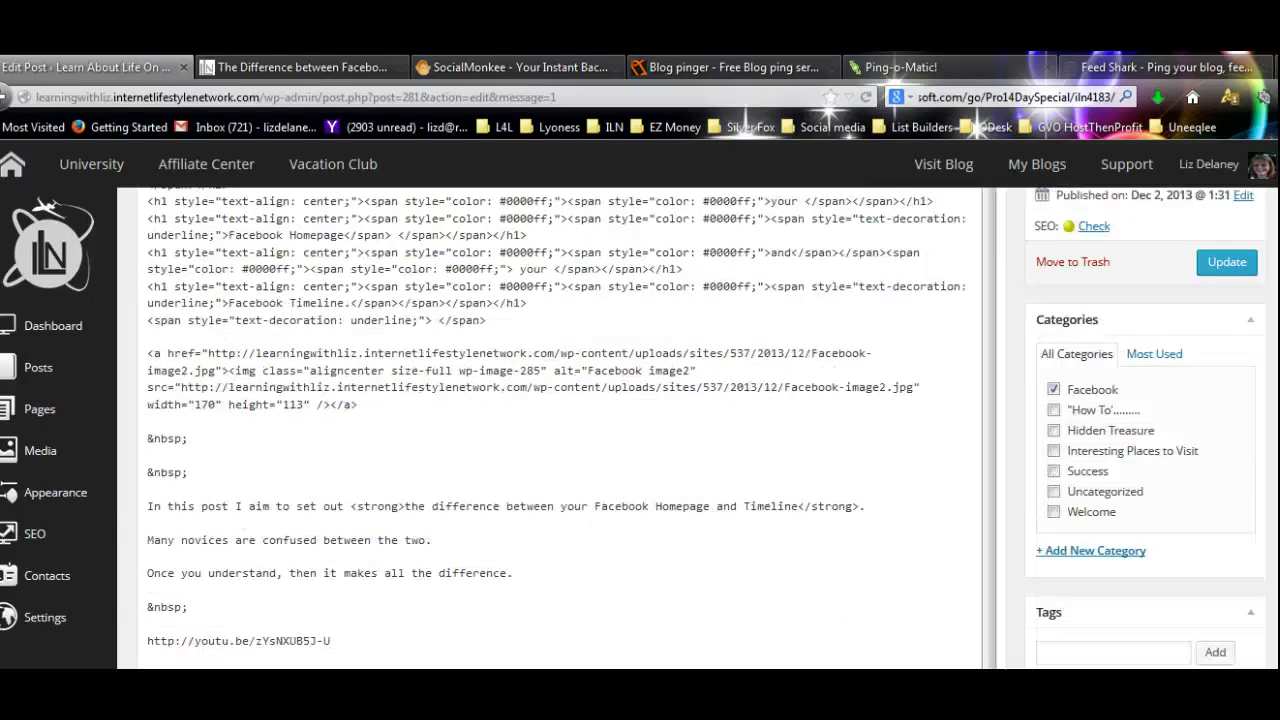
scroll(800, 395, "down", 1)
scroll(782, 390, "down", 5)
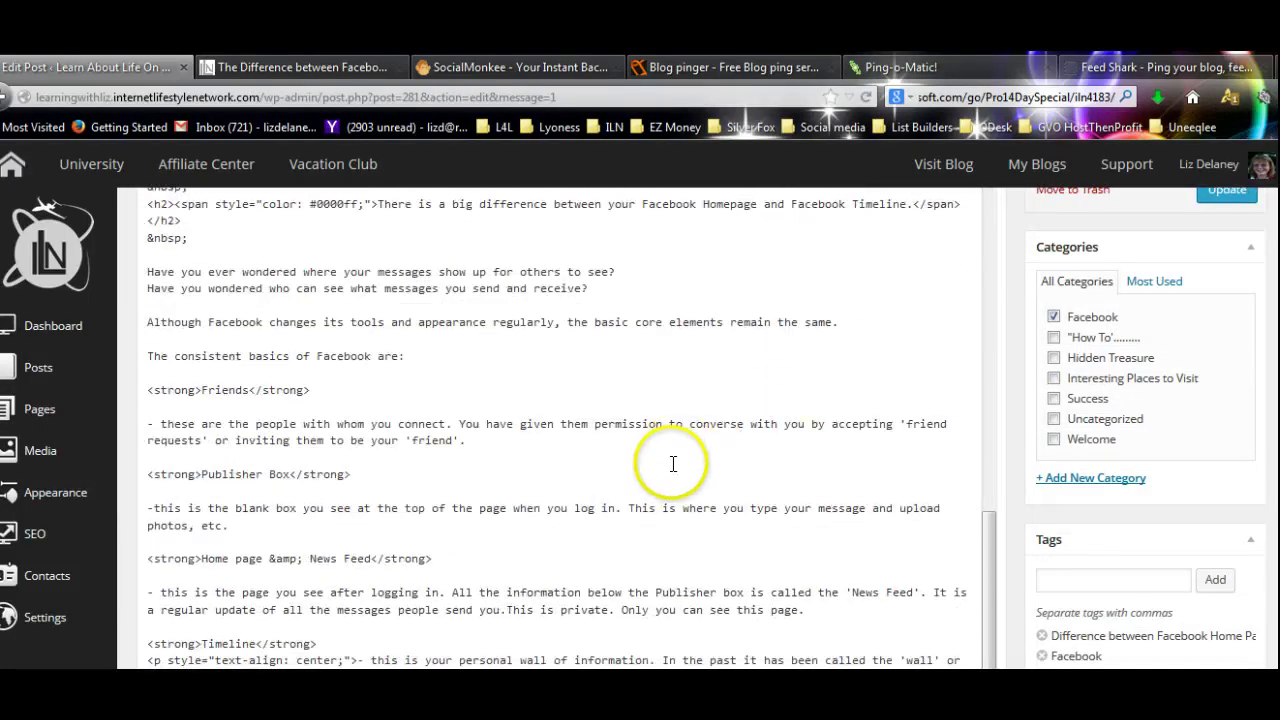
scroll(672, 463, "down", 5)
scroll(673, 463, "down", 5)
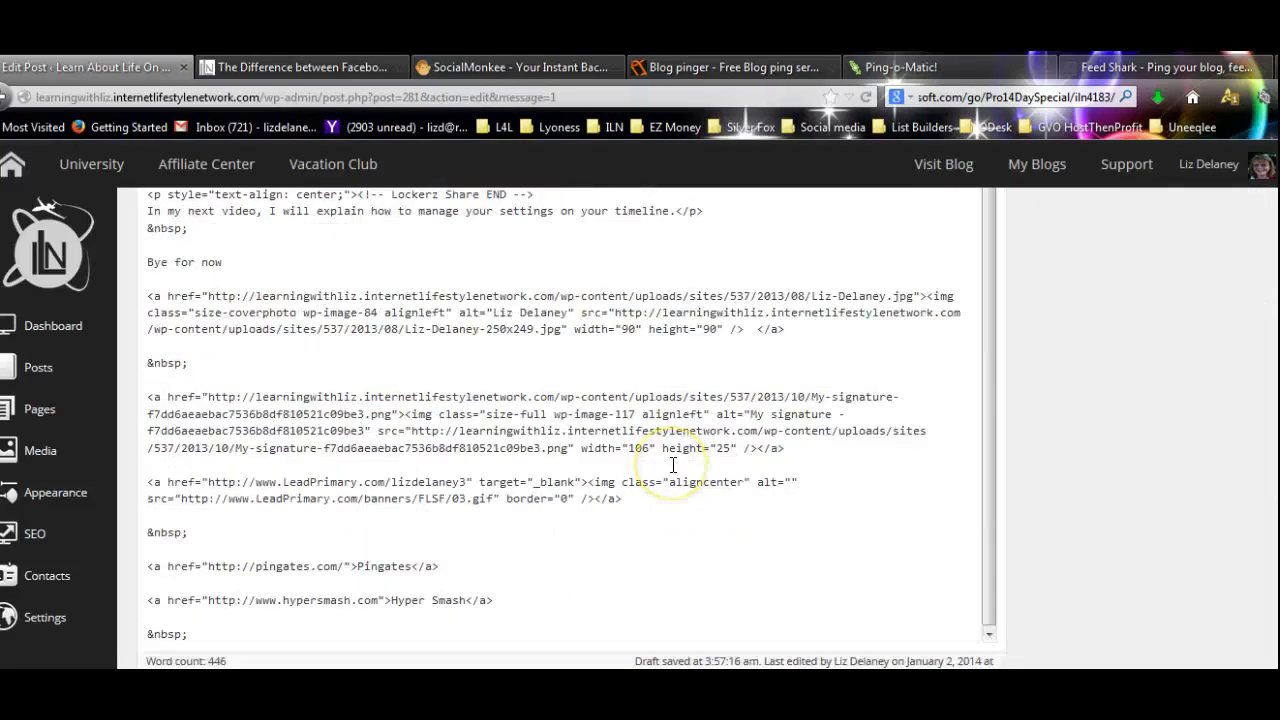
scroll(674, 468, "down", 5)
scroll(673, 468, "up", 3)
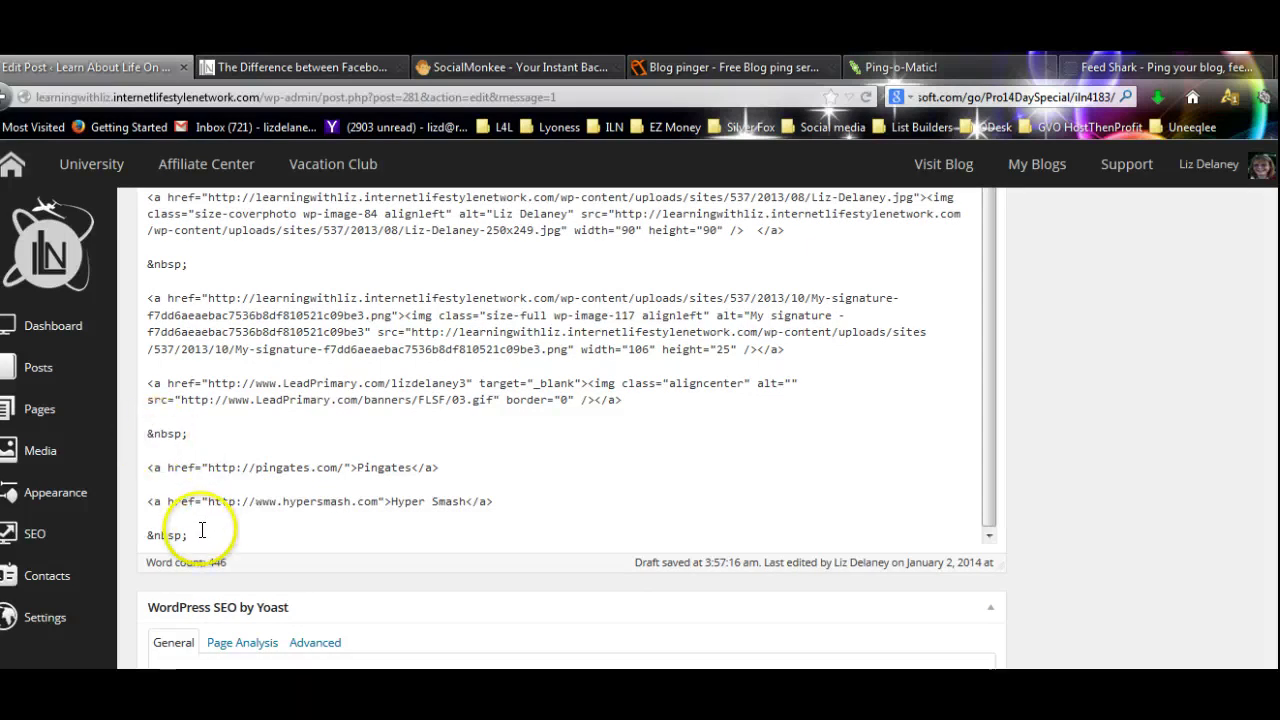
left_click_drag(200, 533, 152, 440)
key("Delete")
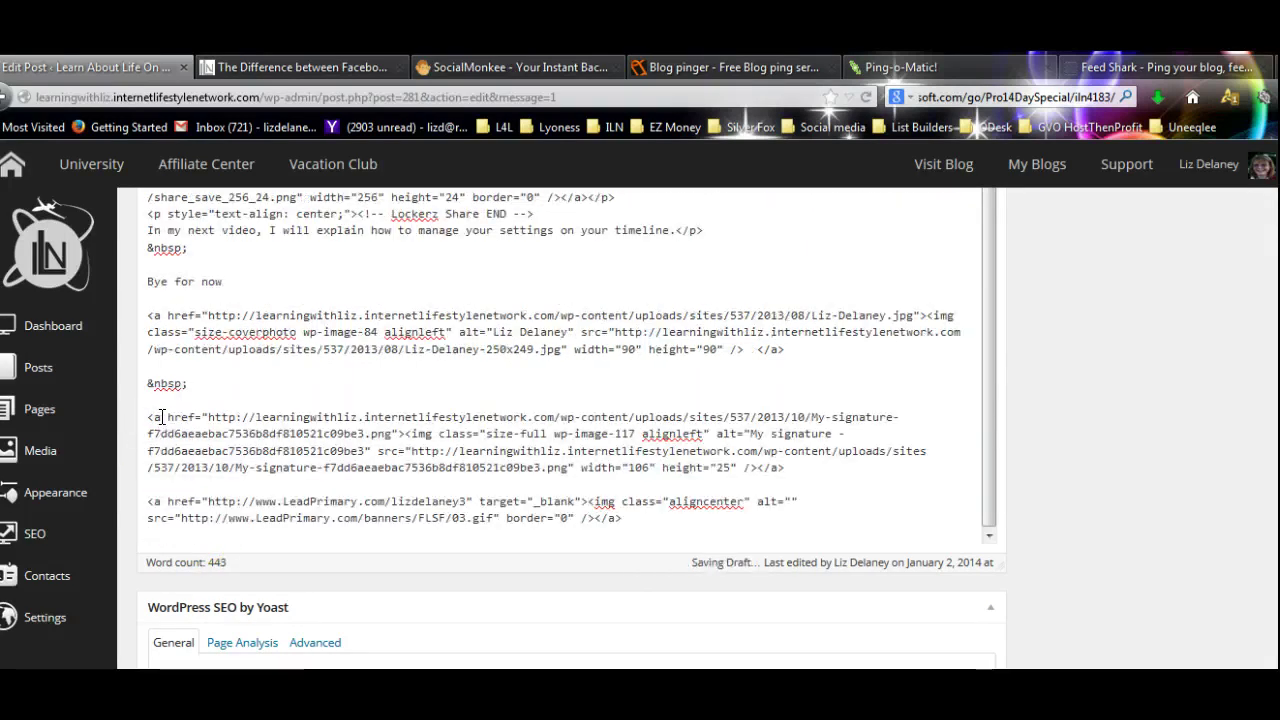
key("ctrl+z")
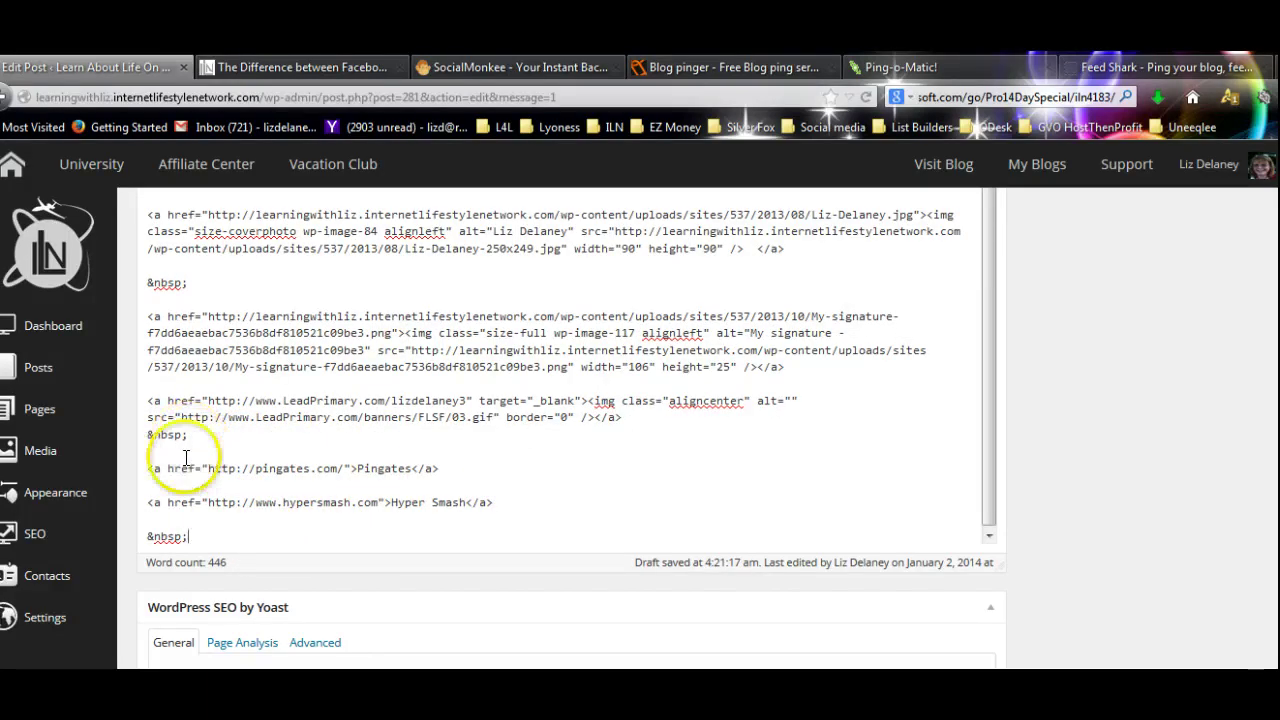
- Update the published post with the edited HTML
scroll(1073, 494, "up", 5)
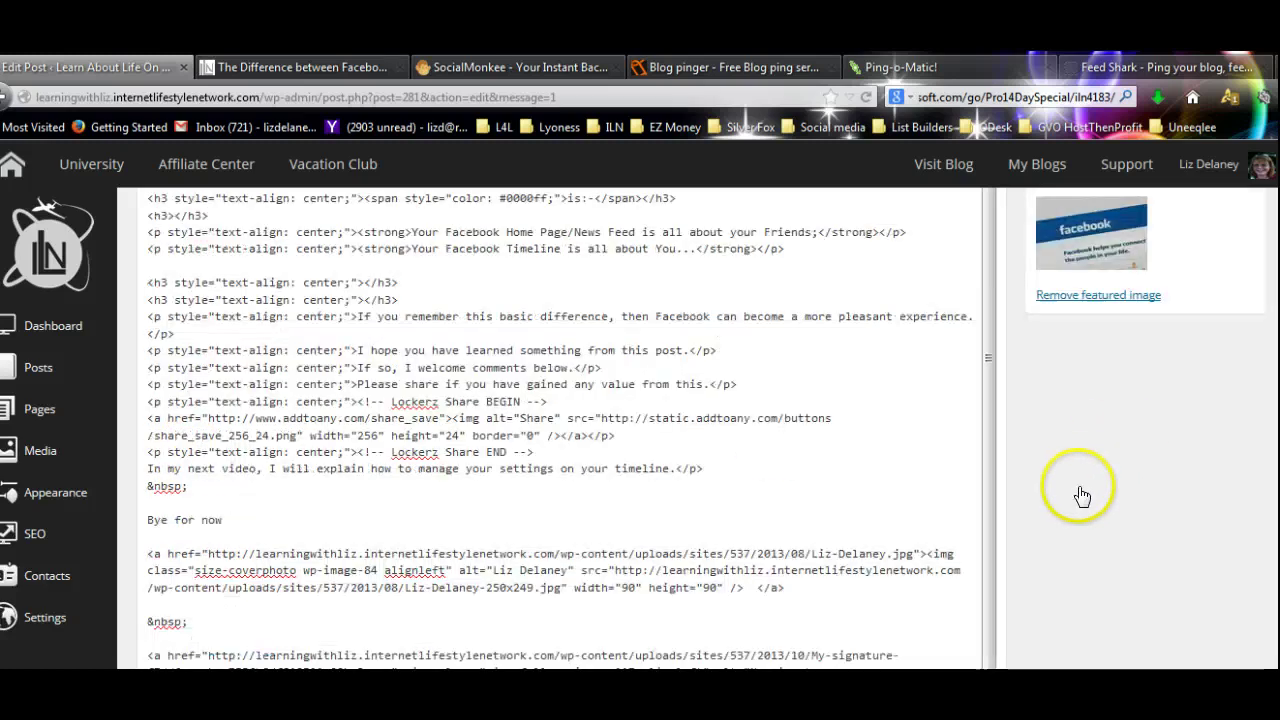
scroll(1073, 494, "up", 10)
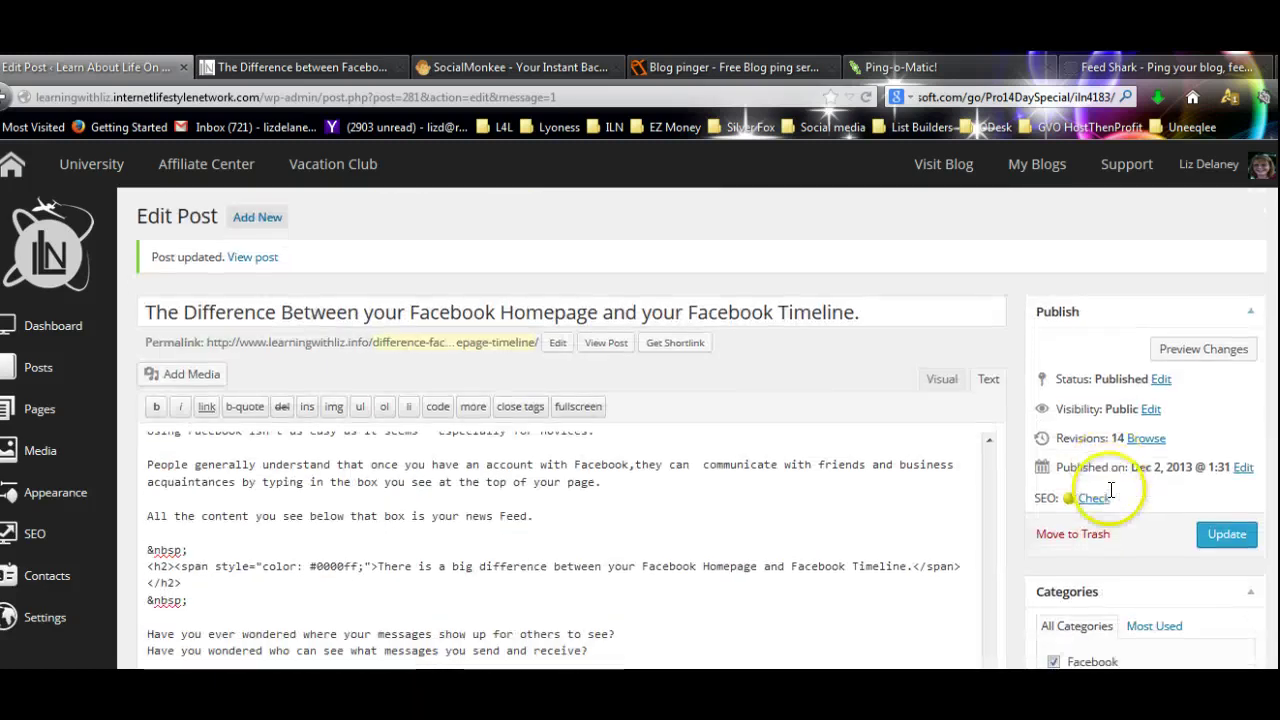
scroll(1110, 490, "down", 2)
left_click(1236, 461)
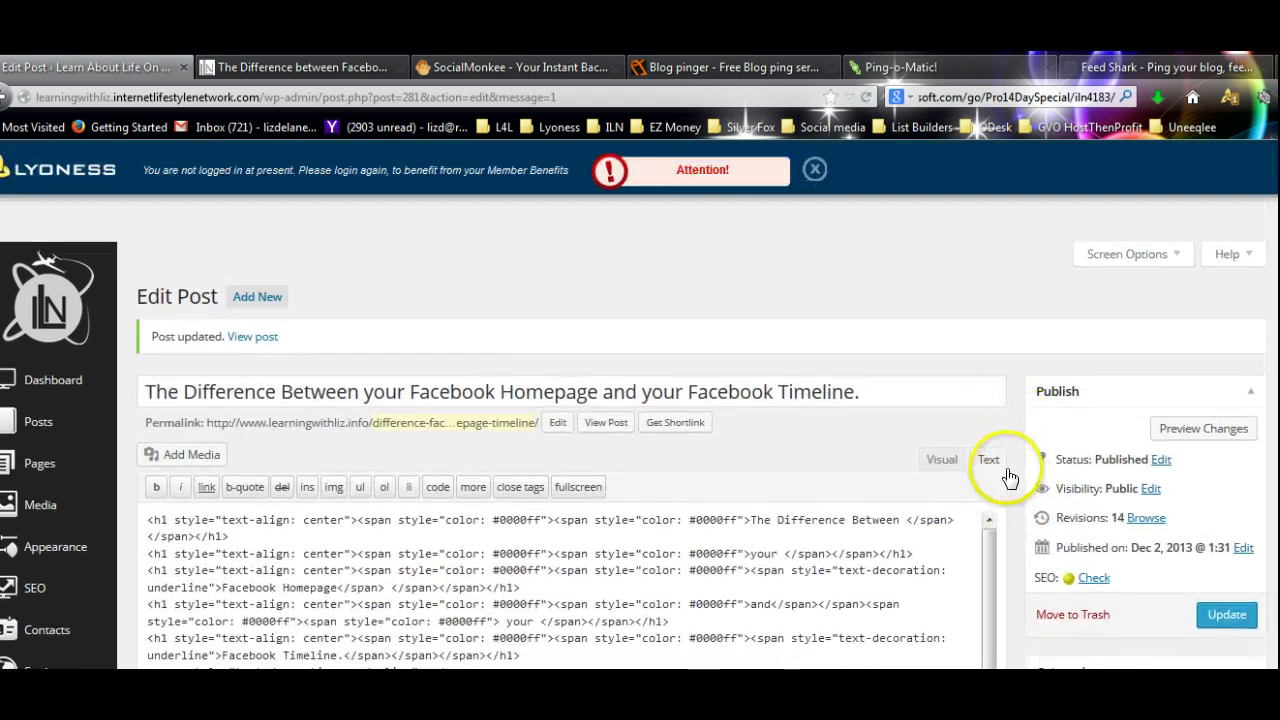
- Show the post in Visual mode and check the Pingates and Hyper Smash links at its end
left_click(940, 462)
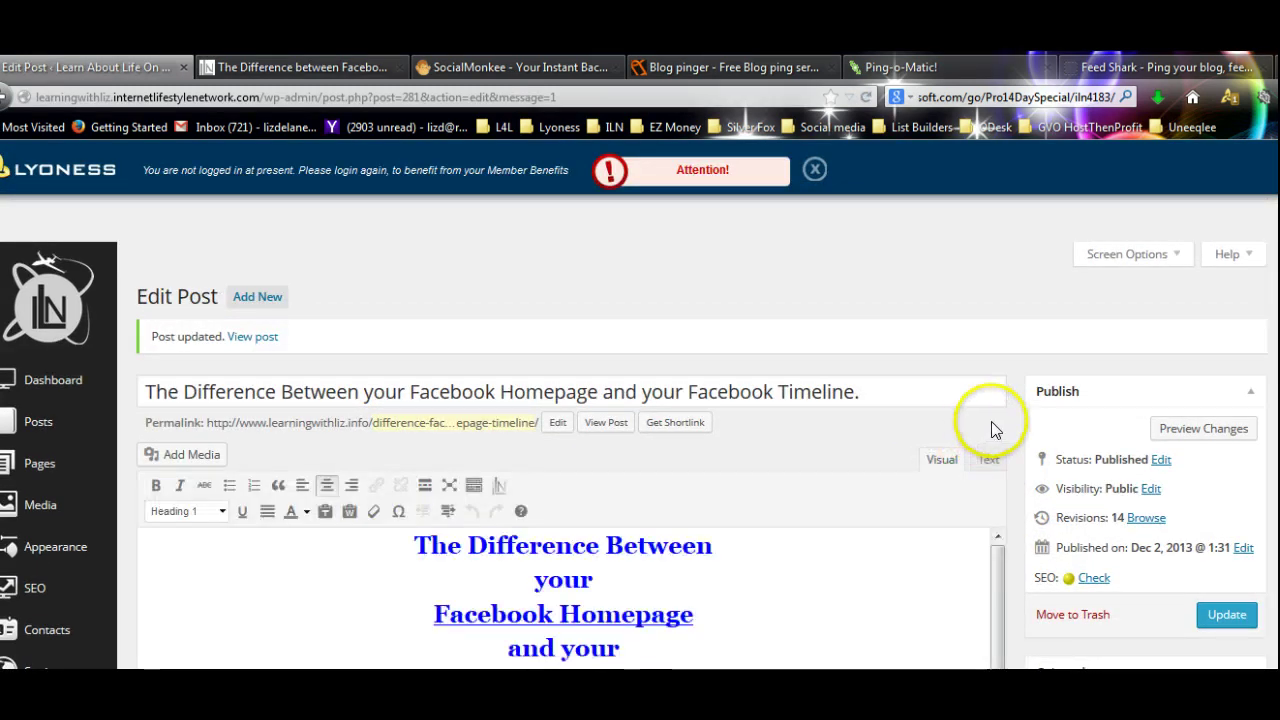
scroll(986, 429, "down", 10)
scroll(902, 454, "down", 10)
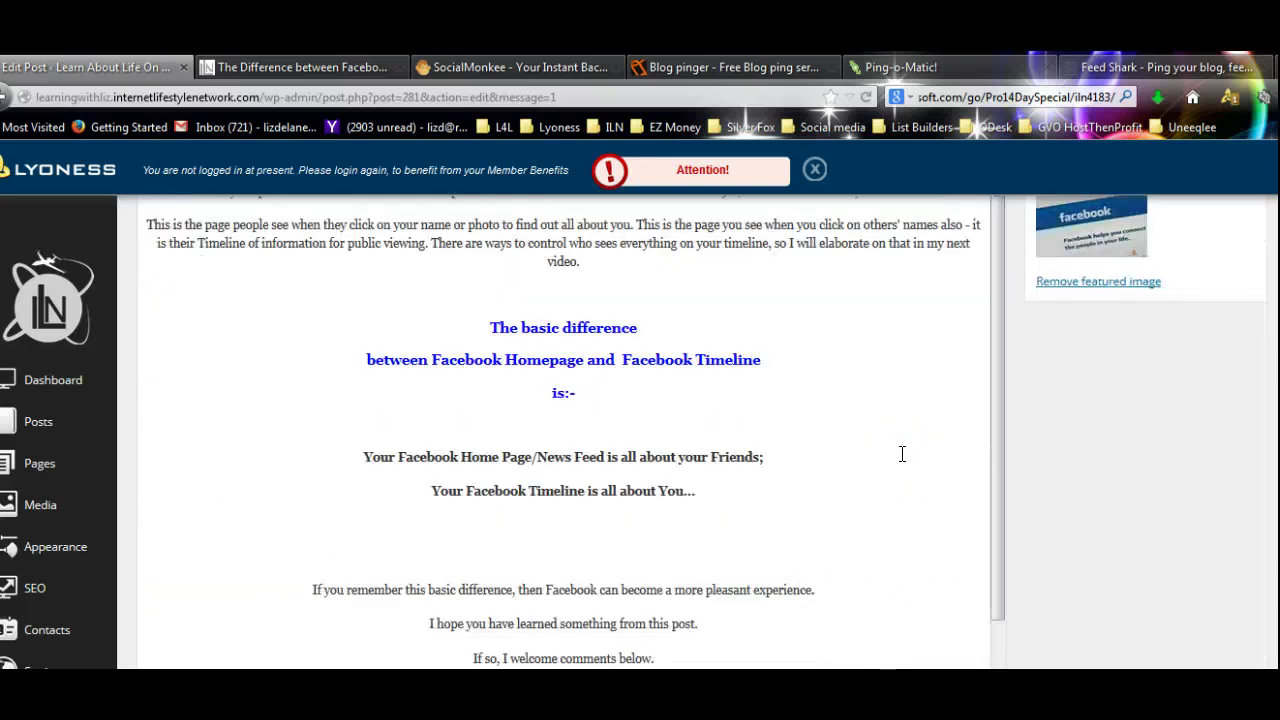
scroll(876, 475, "down", 5)
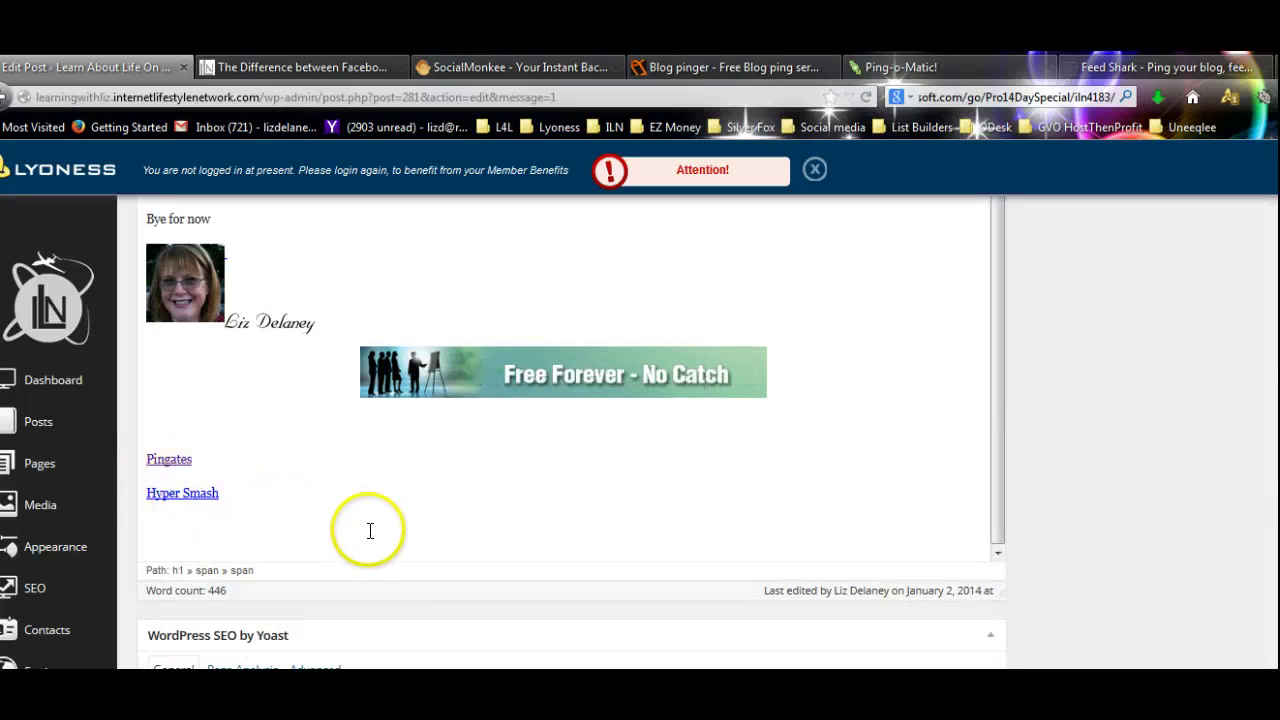
scroll(329, 516, "up", 10)
scroll(370, 535, "up", 10)
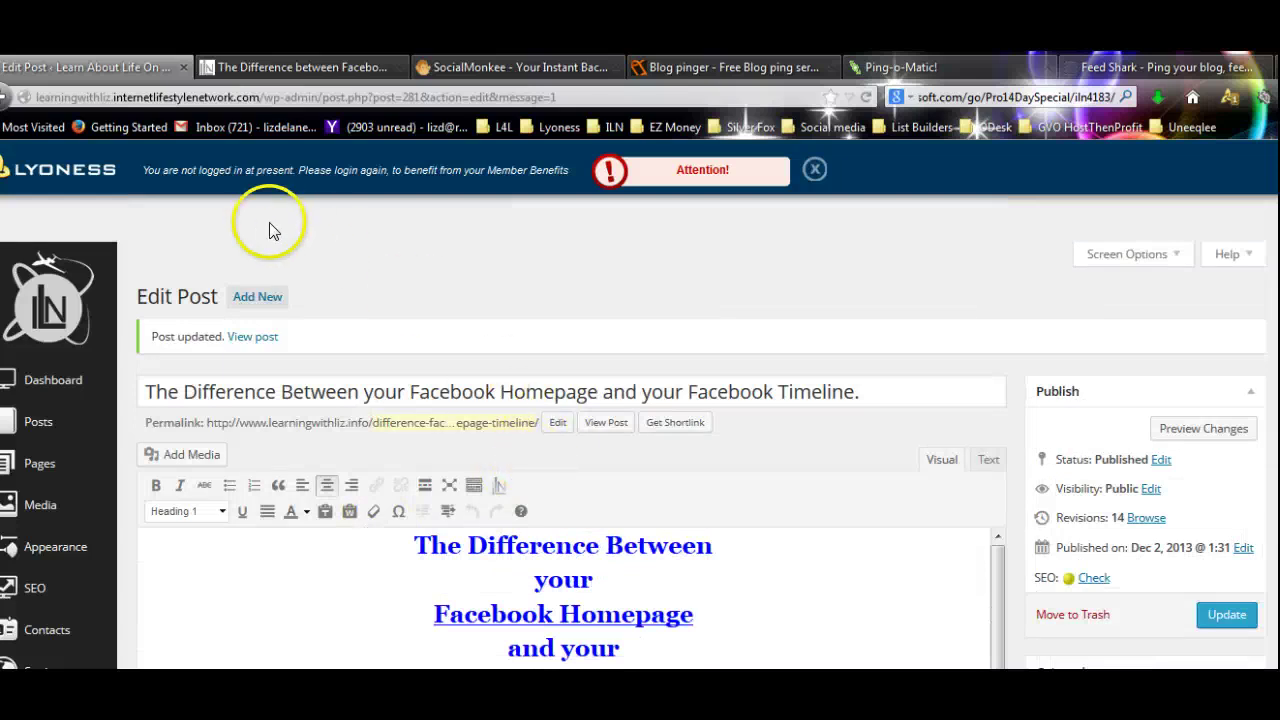
- View the published post in the browser and check the Pingates and Hyper Smash links beneath the signature
left_click(246, 68)
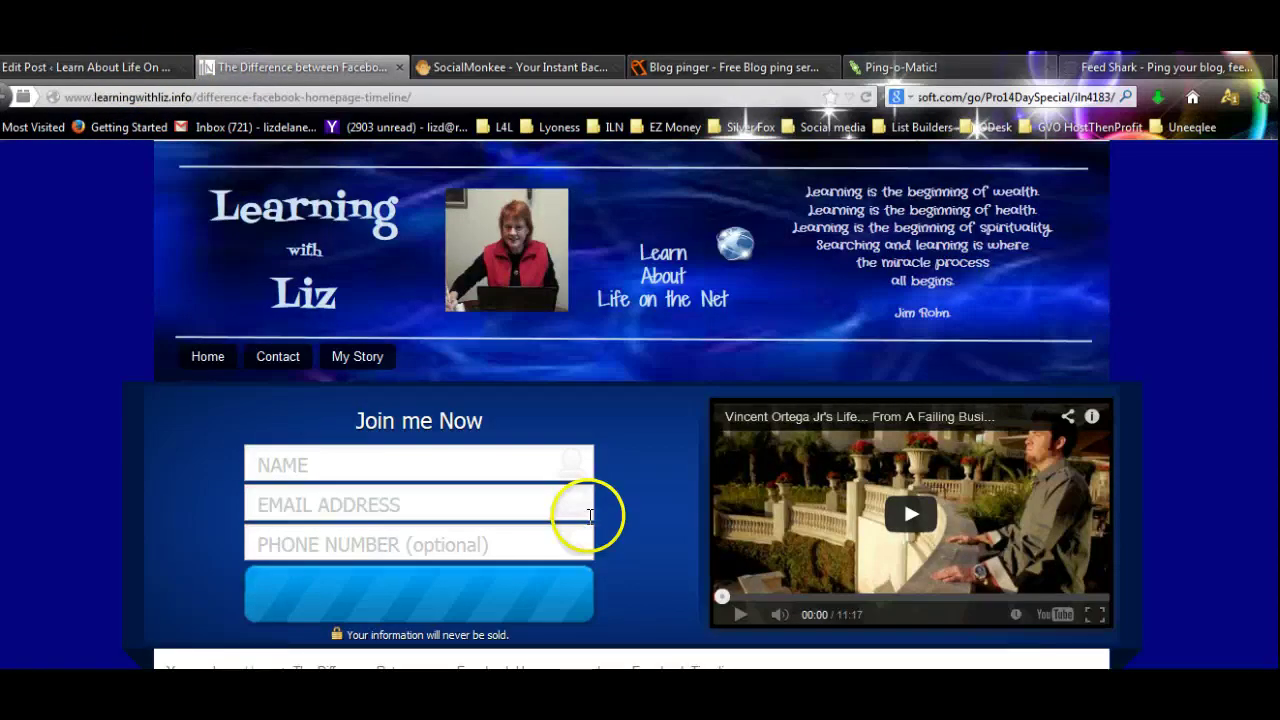
scroll(606, 514, "down", 9)
scroll(612, 530, "down", 15)
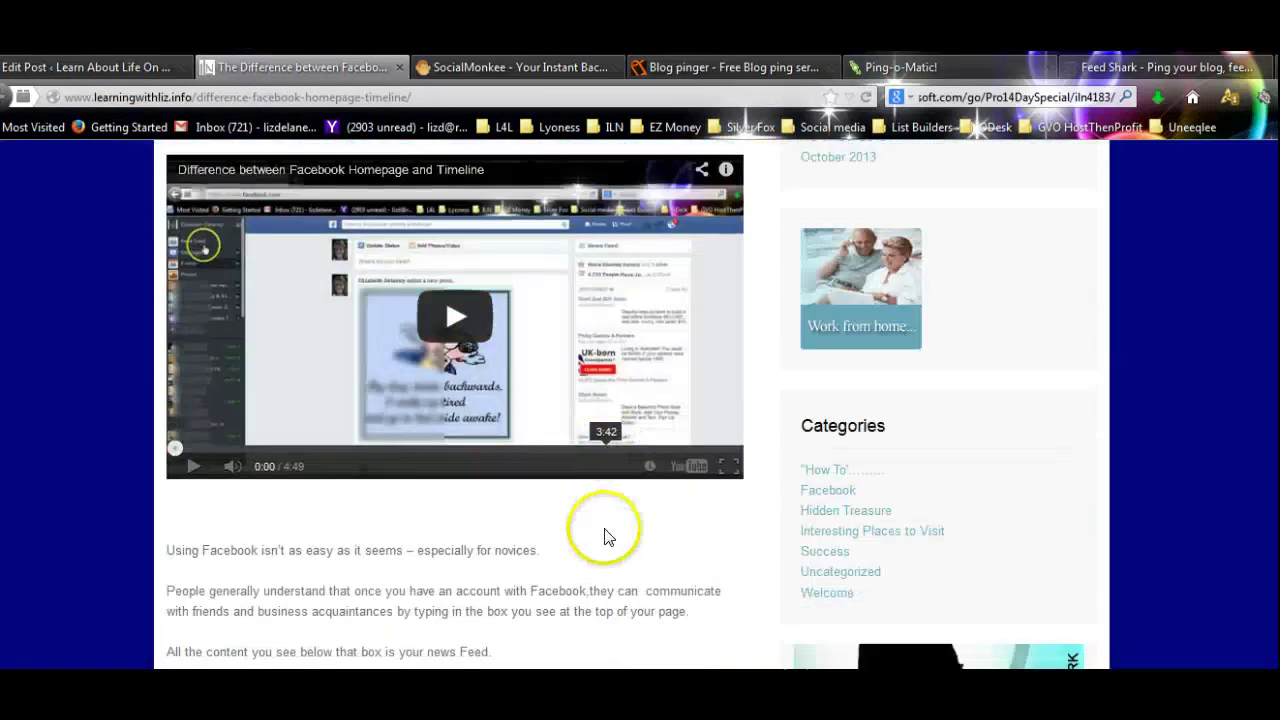
scroll(606, 528, "down", 10)
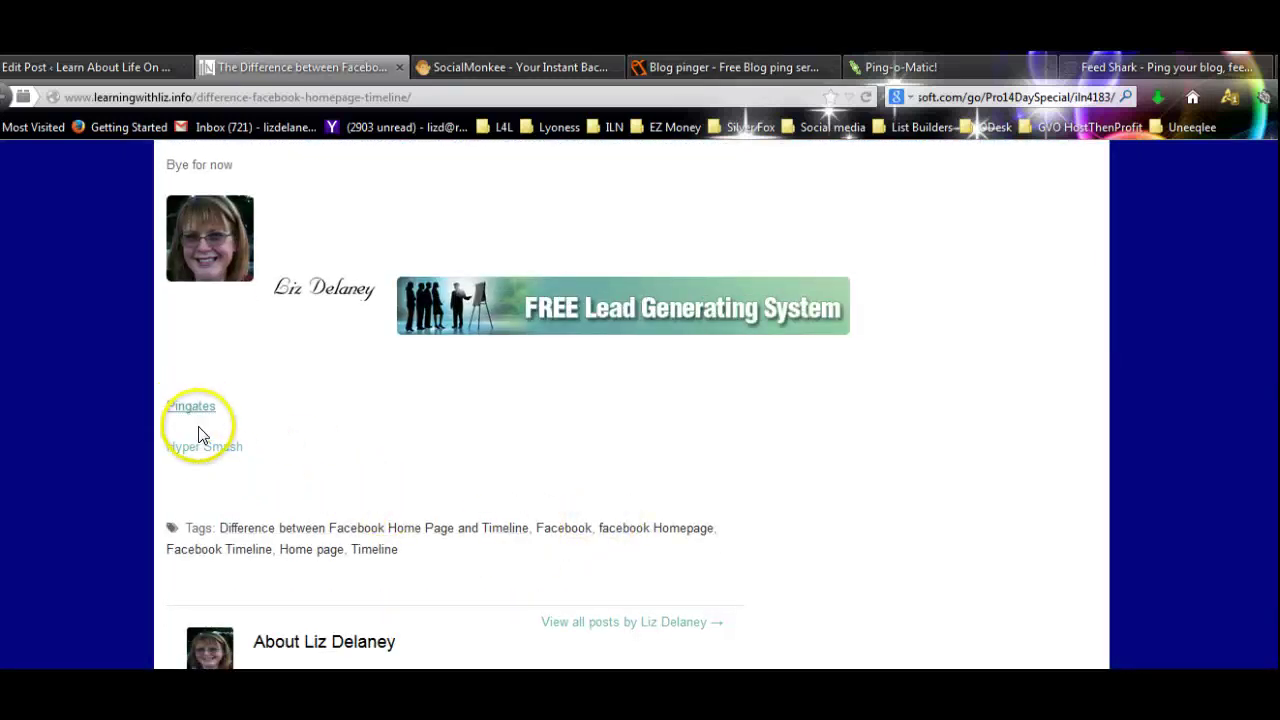
scroll(512, 494, "down", 3)
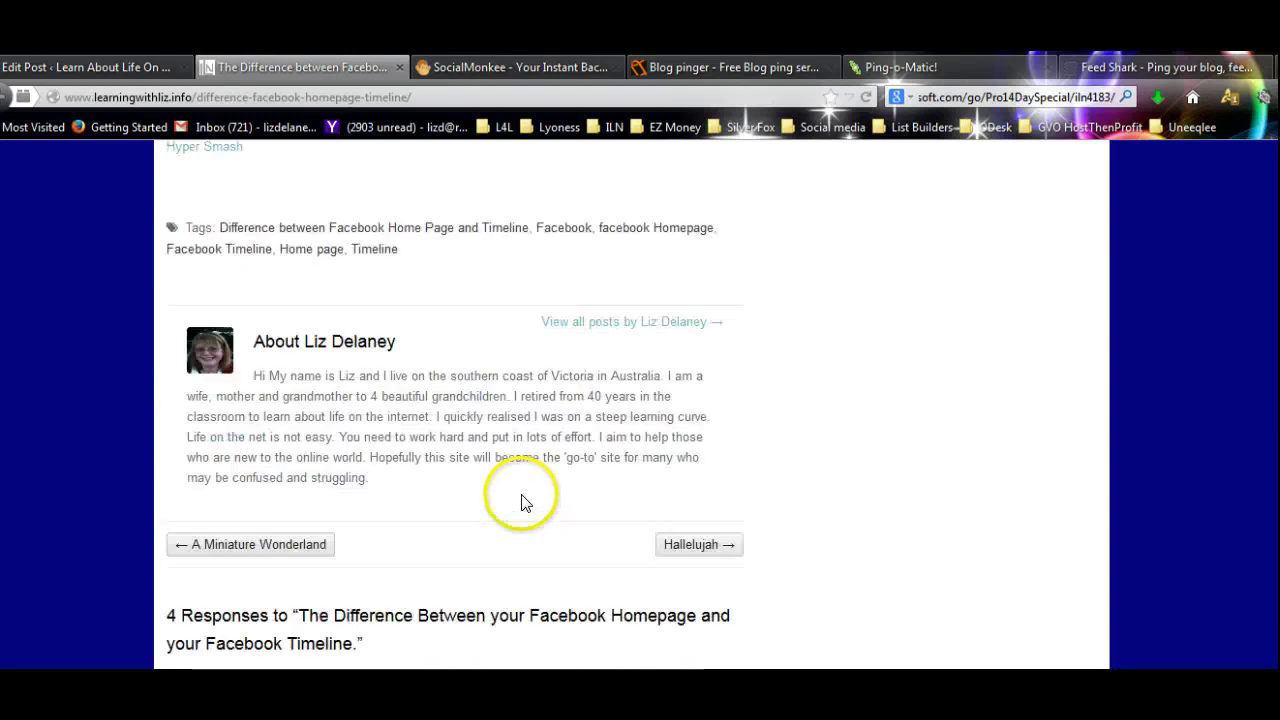
scroll(516, 510, "up", 12)
scroll(516, 522, "up", 15)
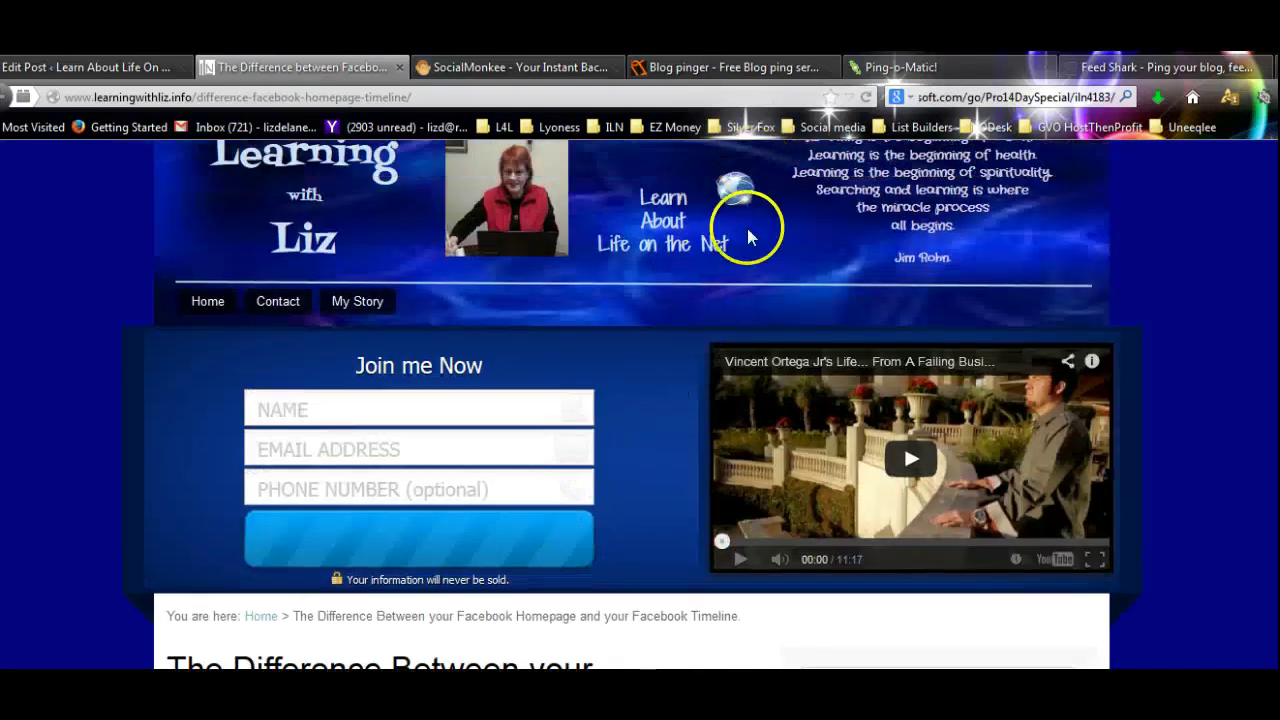
scroll(758, 237, "up", 1)
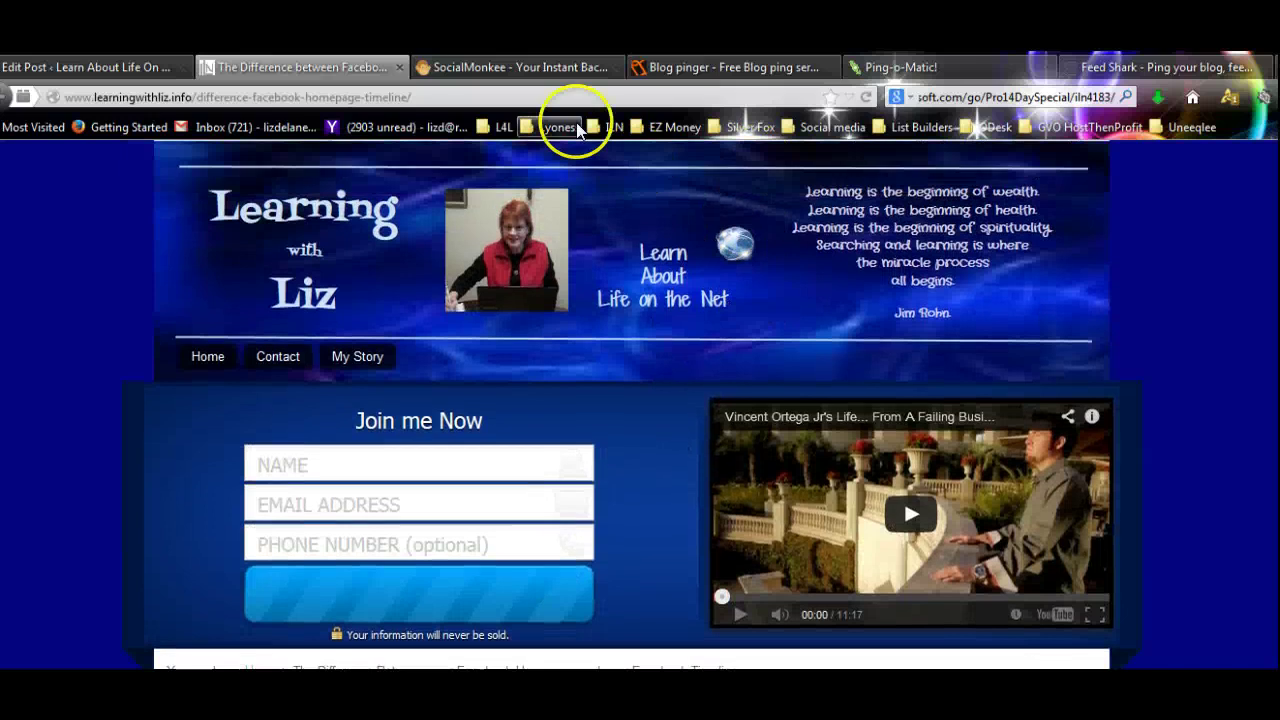
- Switch to the SocialMonkee submission page and go to its form for submitting a URL
left_click(530, 64)
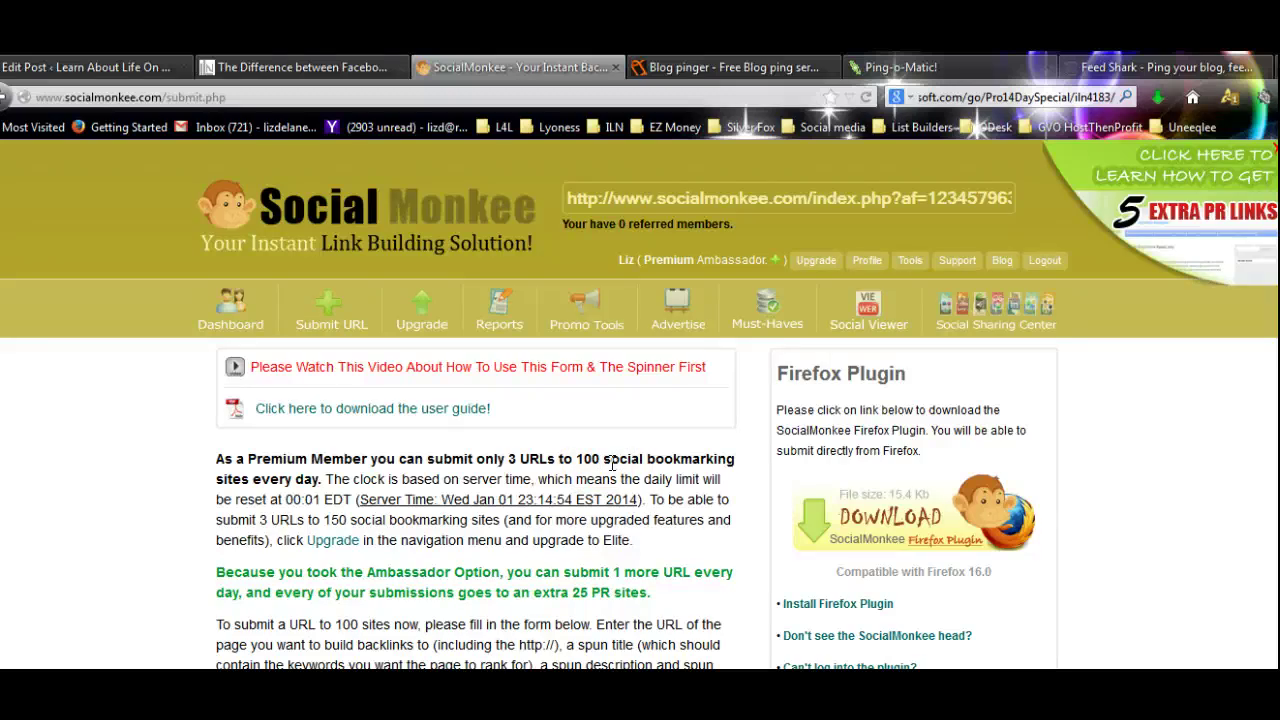
scroll(608, 475, "down", 5)
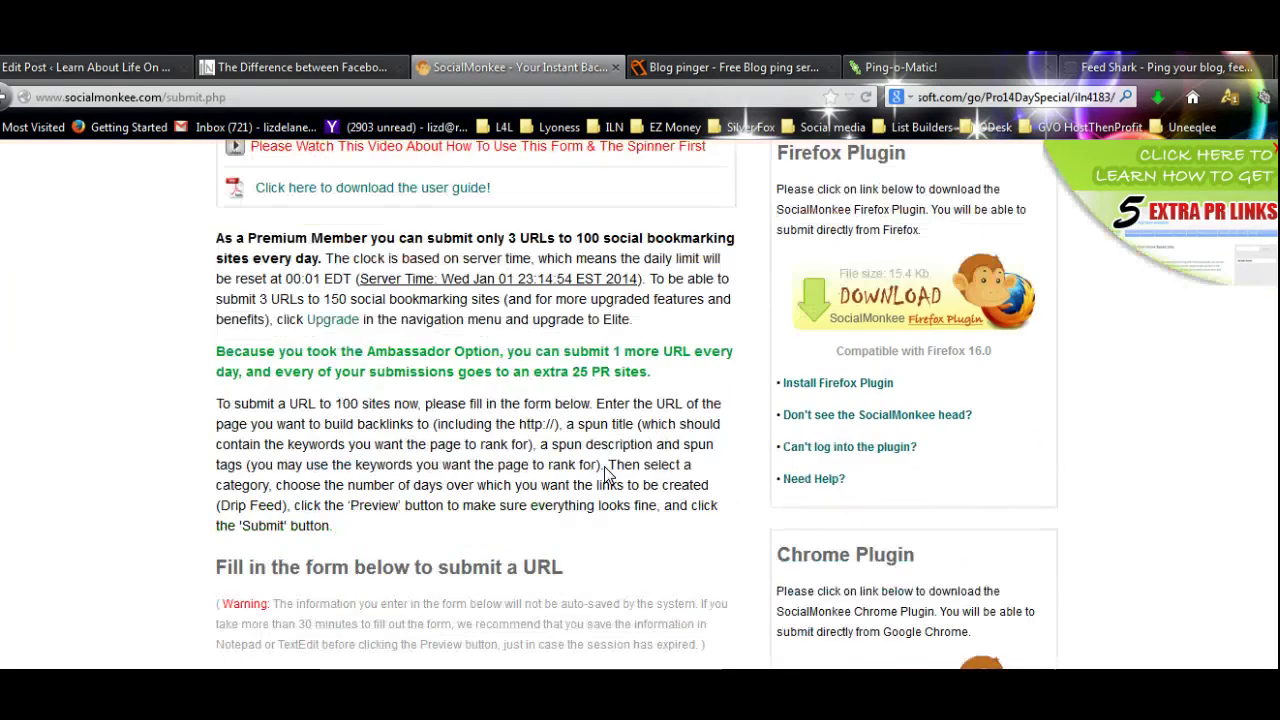
scroll(603, 475, "up", 5)
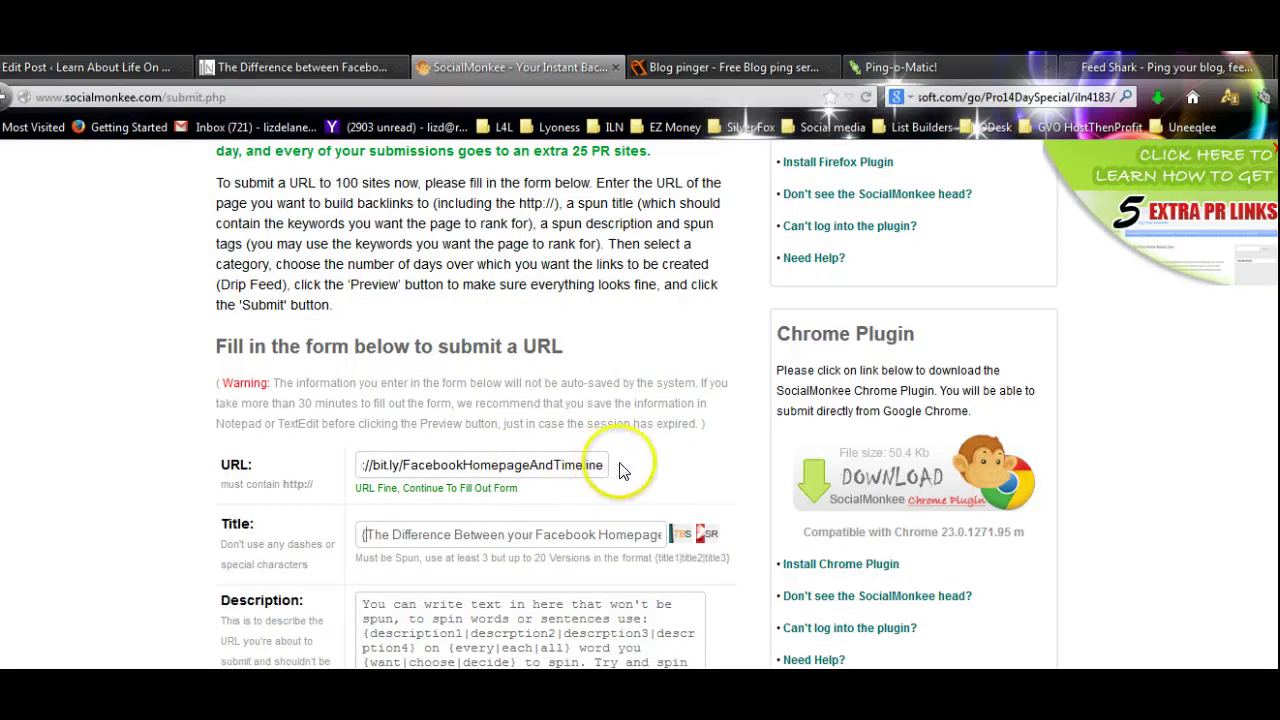
- Read through the spun title in the Title field, checking its braces and the vertical bars separating the versions
left_click(365, 534)
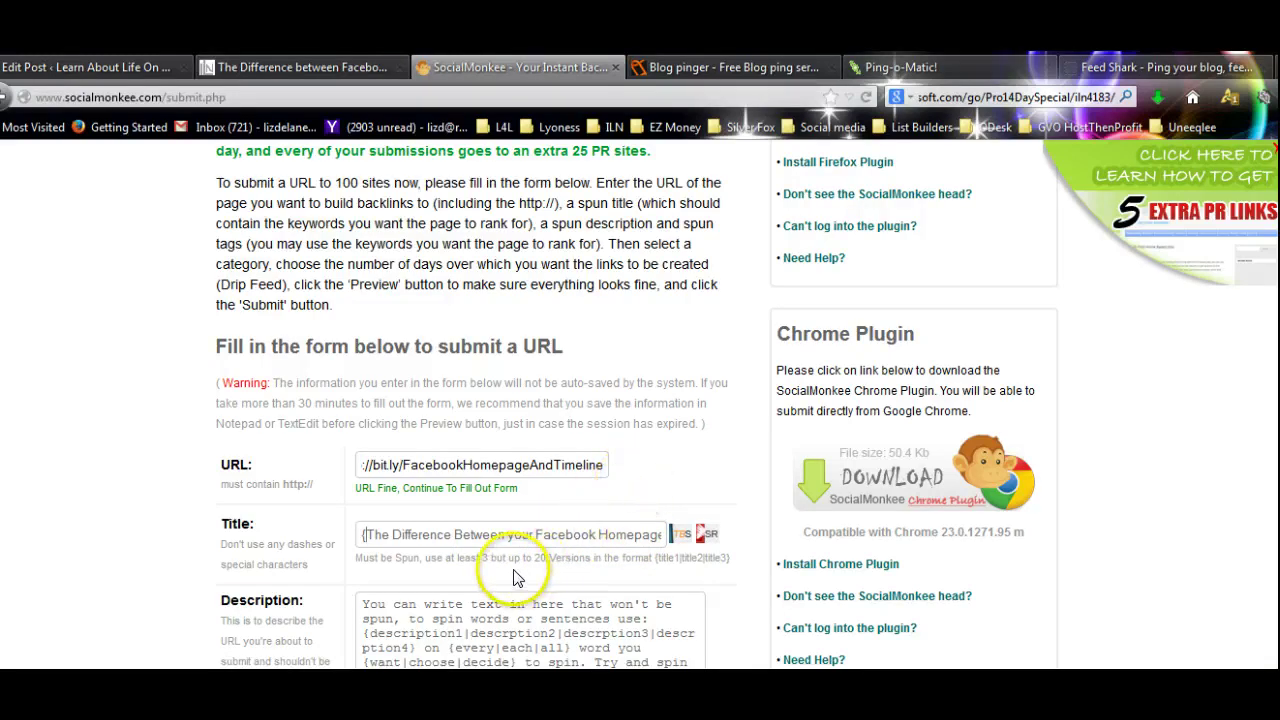
left_click(361, 535)
type("{")
key("Right")
key("Right")
key("Right")
key("Right")
key("Right")
key("Right")
key("Right")
key("Right")
key("Right")
key("Right")
key("Right")
key("Right")
key("Right")
key("Right")
key("Right")
key("Right")
key("Right")
key("Right")
key("Right")
key("Right")
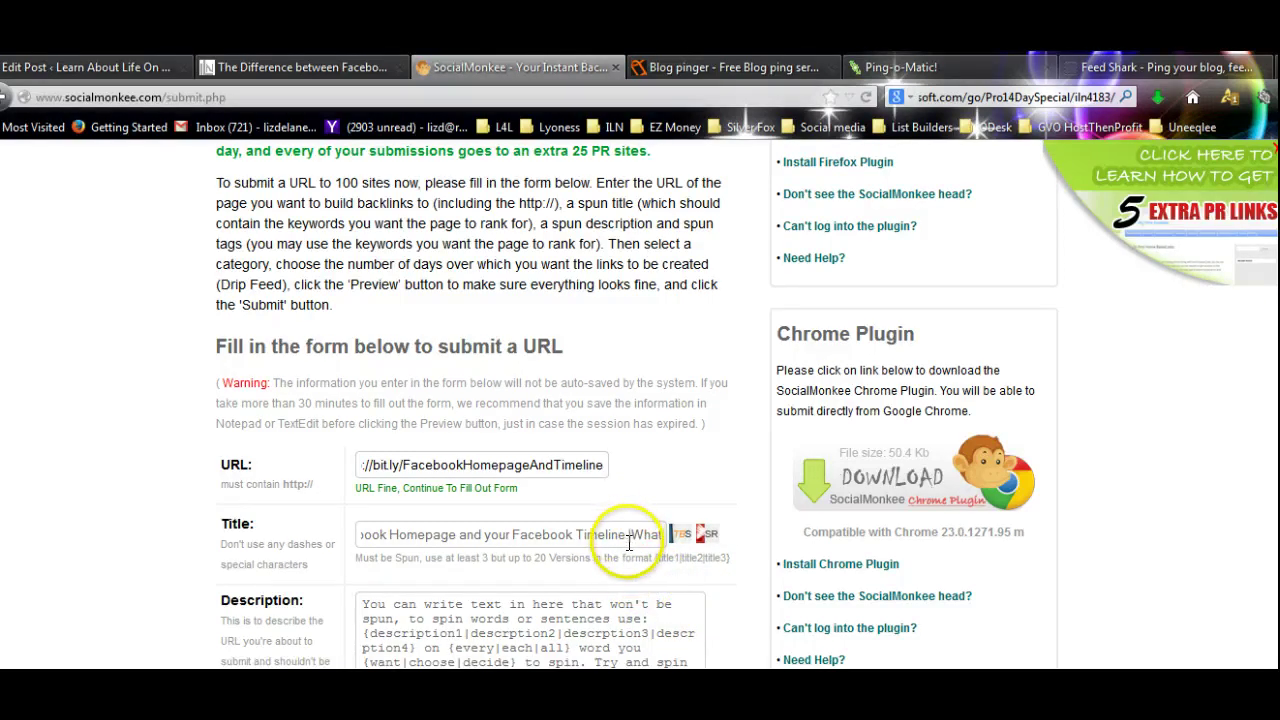
type("|")
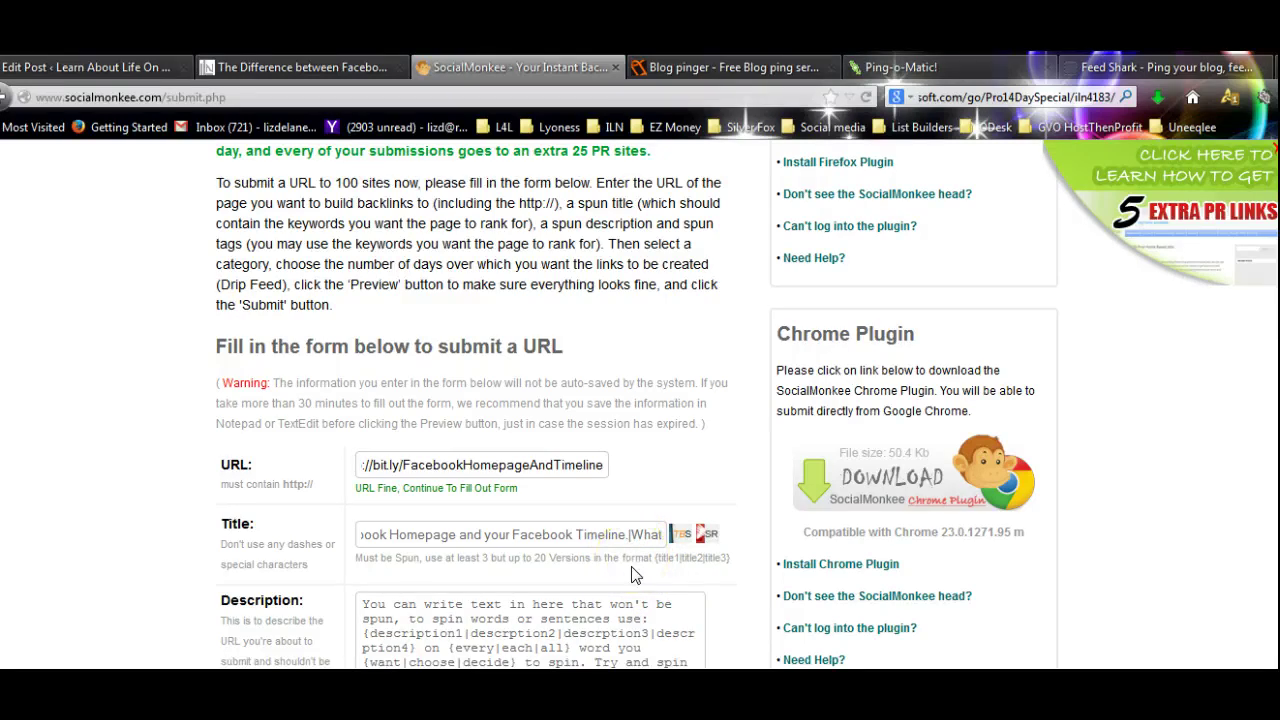
key("Right")
key("Right")
key("Right")
key("Right")
key("Right")
key("Right")
key("Right")
key("Right")
key("Right")
key("Right")
key("Right")
key("Right")
key("Right")
key("Right")
key("Right")
key("Right")
key("Right")
key("Right")
key("Right")
key("Right")
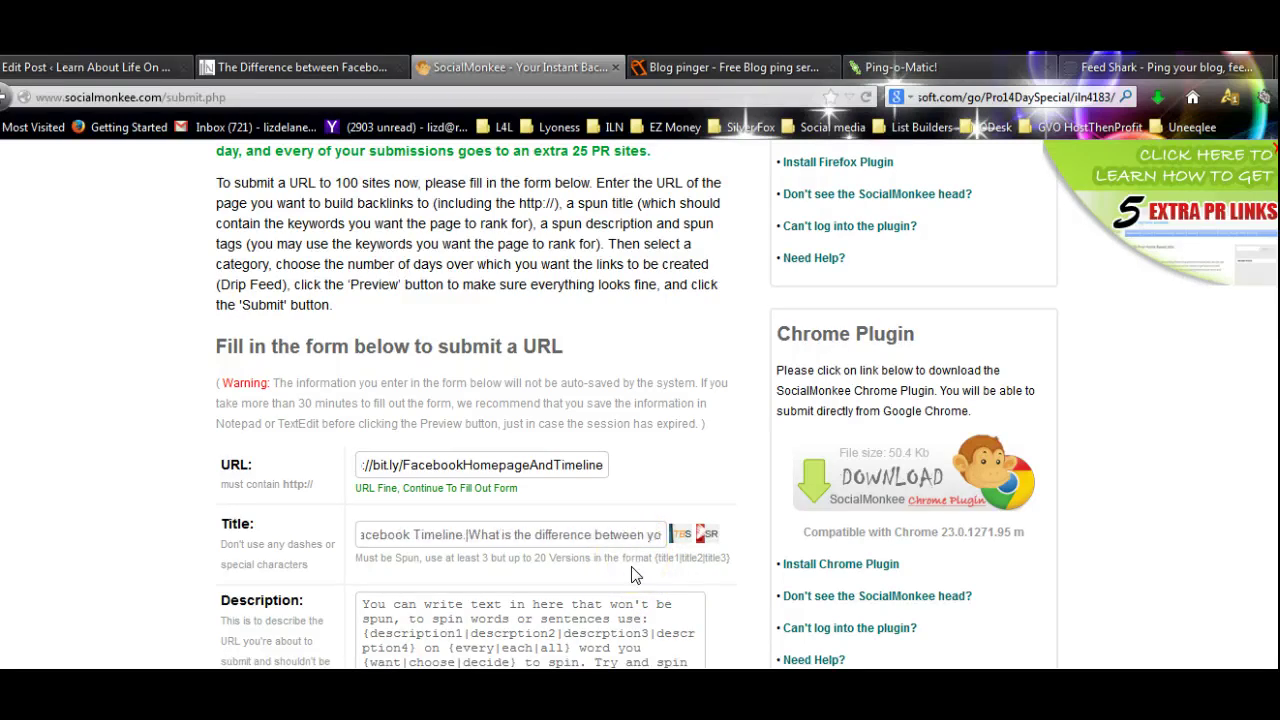
key("Right")
key("Right")
key("Right")
key("Right")
key("Right")
key("Right")
key("Right")
key("Right")
key("Right")
key("Right")
key("Right")
key("Right")
key("Right")
key("Right")
key("Right")
key("Right")
key("Right")
key("Right")
key("Right")
key("Right")
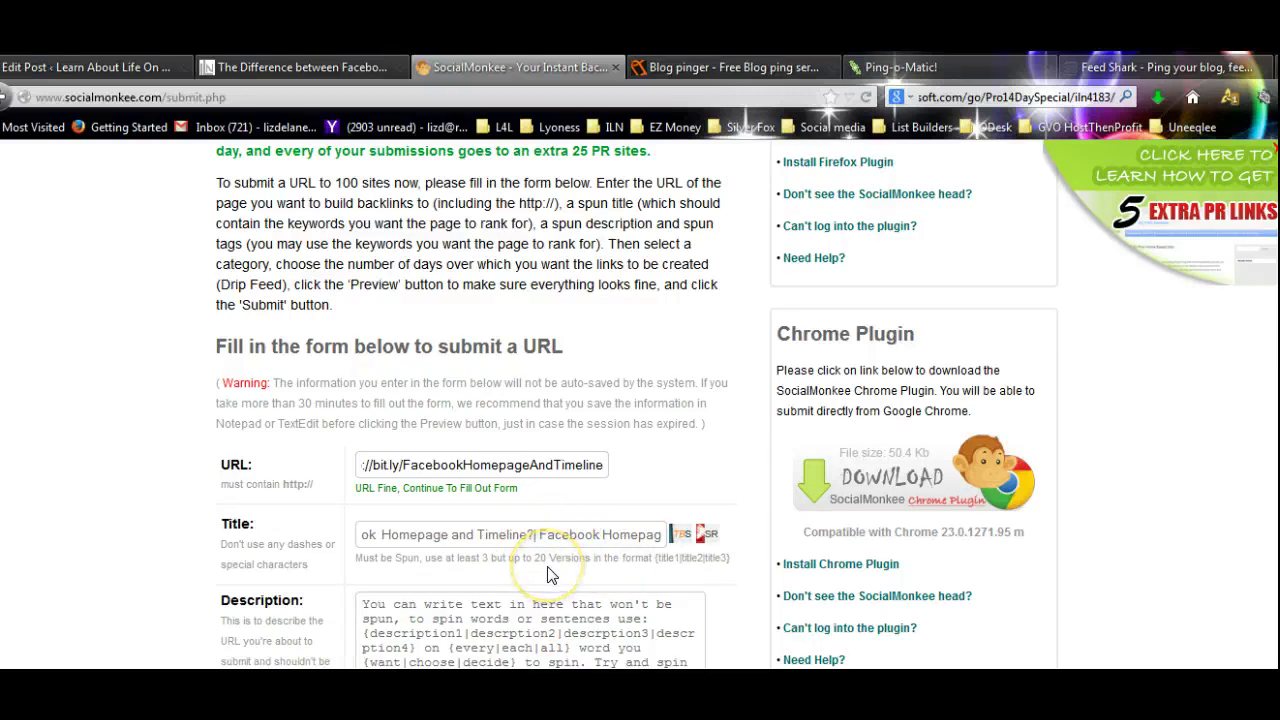
key("Right")
key("Right")
key("Right")
key("Right")
key("Right")
key("Right")
key("Right")
key("Right")
key("Right")
key("Right")
key("Right")
key("Right")
key("Right")
key("Right")
key("Right")
key("Right")
key("Right")
key("Right")
key("Right")
key("Right")
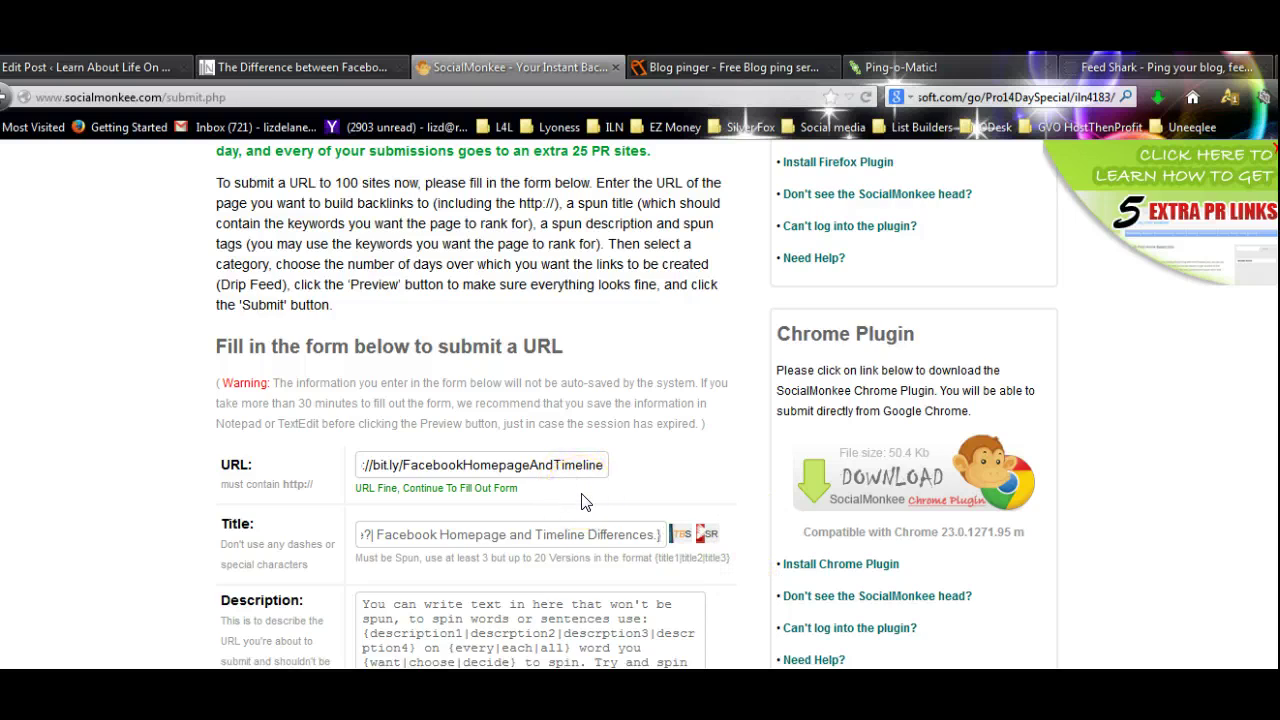
- Check the spin format required for the Description field and switch to Rapid Rewriter
scroll(585, 502, "down", 2)
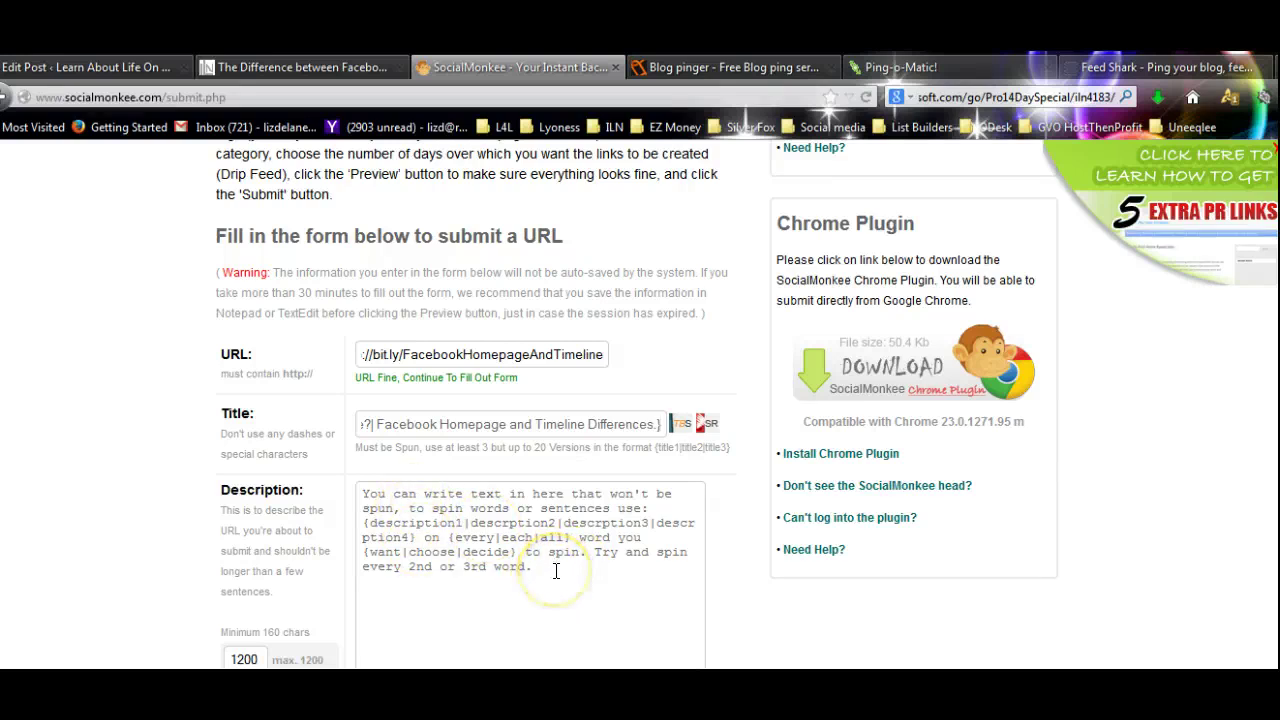
scroll(557, 565, "down", 2)
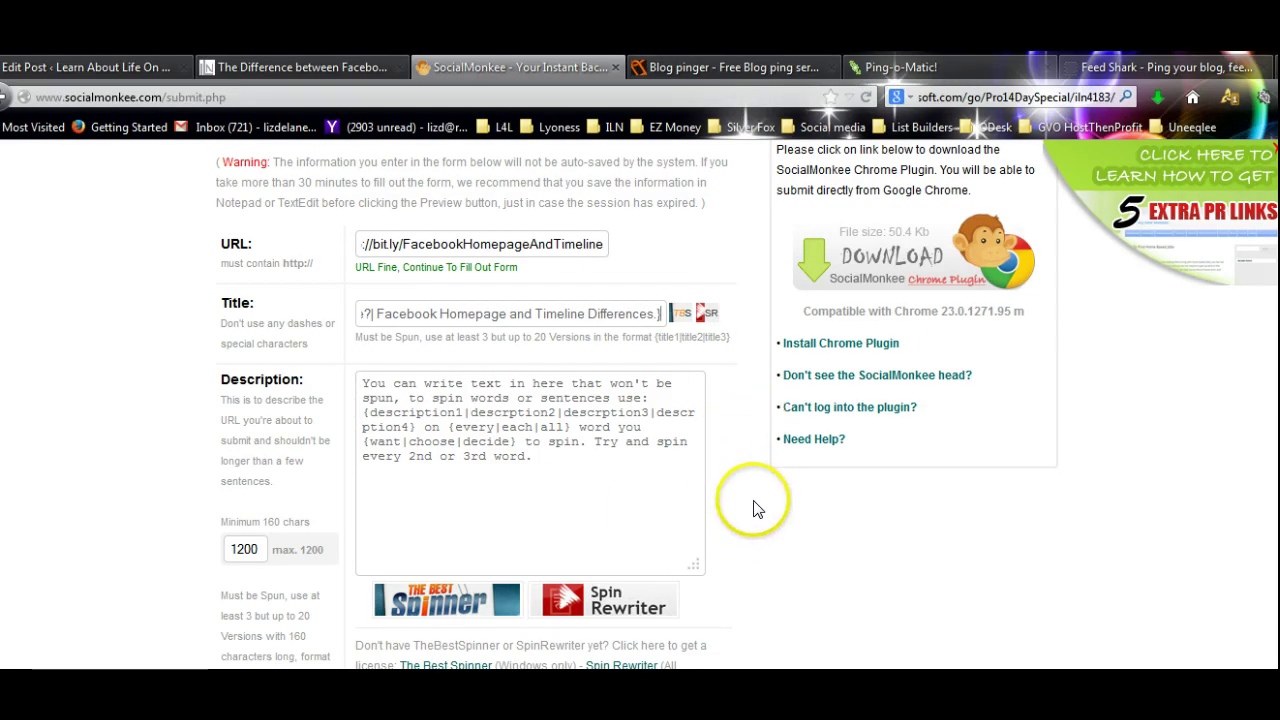
left_click(790, 668)
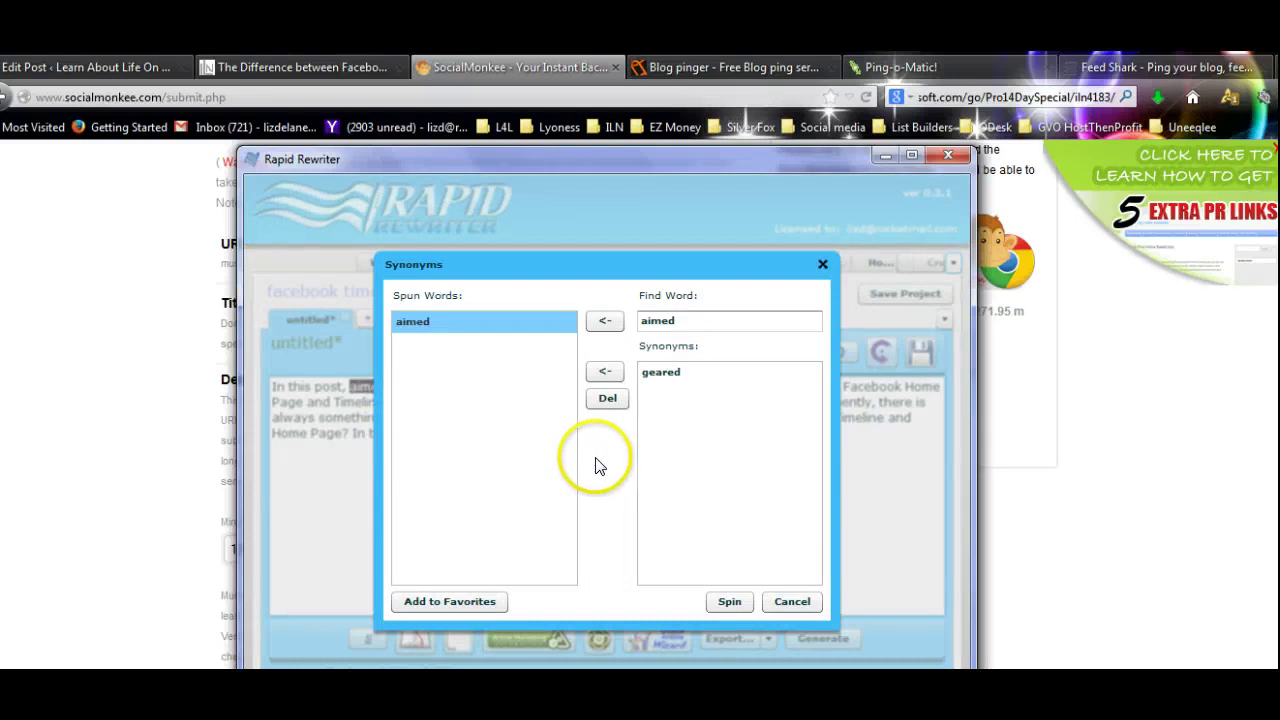
- Add "geared" as a spun synonym for "aimed" and spin it into the description text
double_click(668, 373)
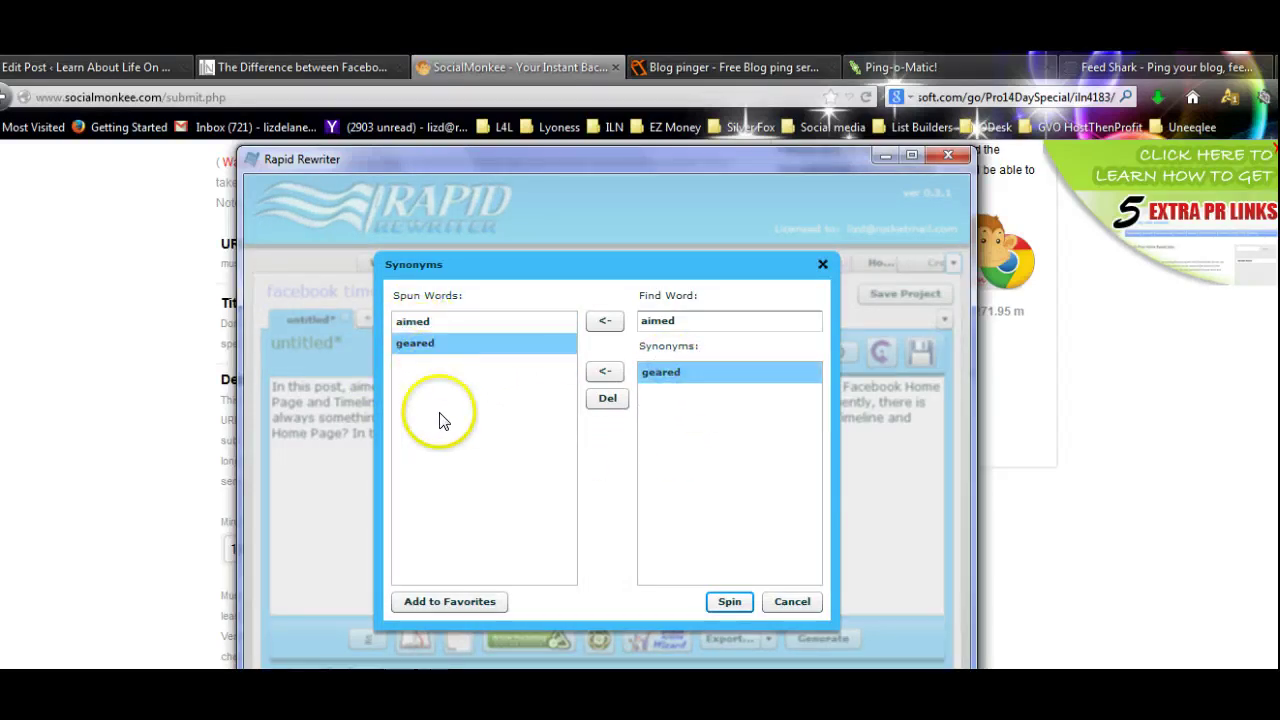
left_click(729, 603)
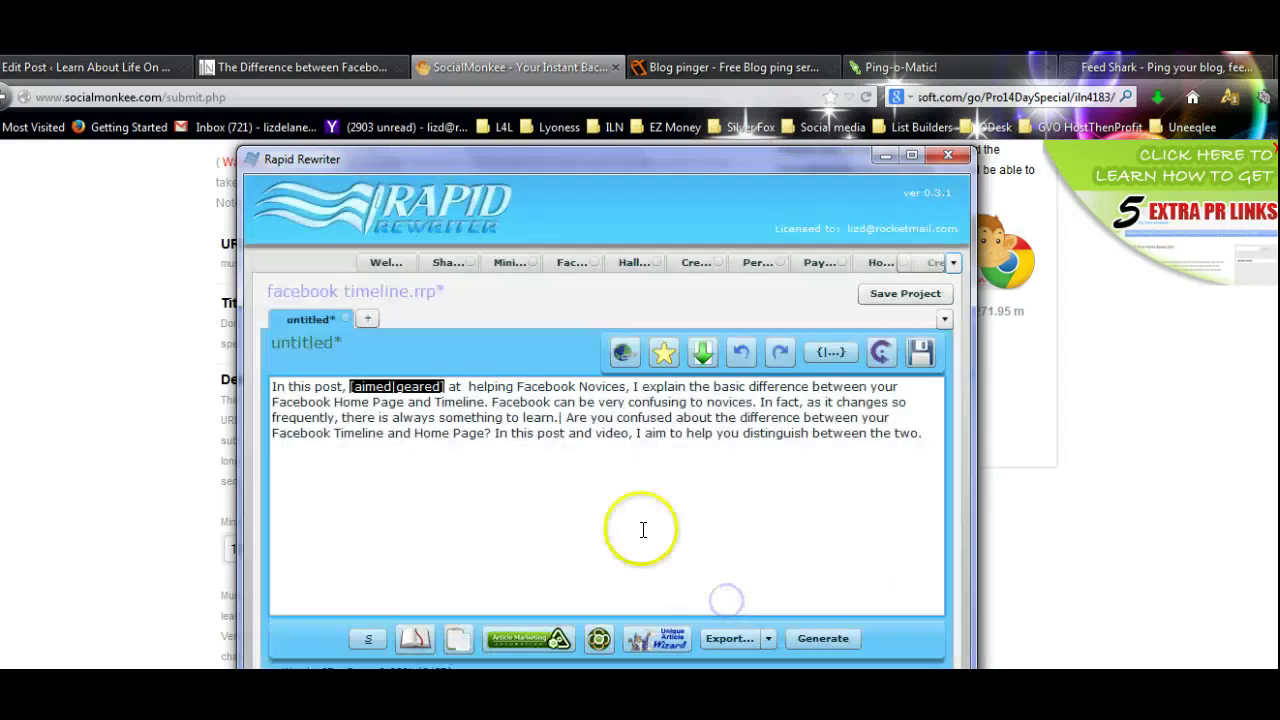
left_click(507, 500)
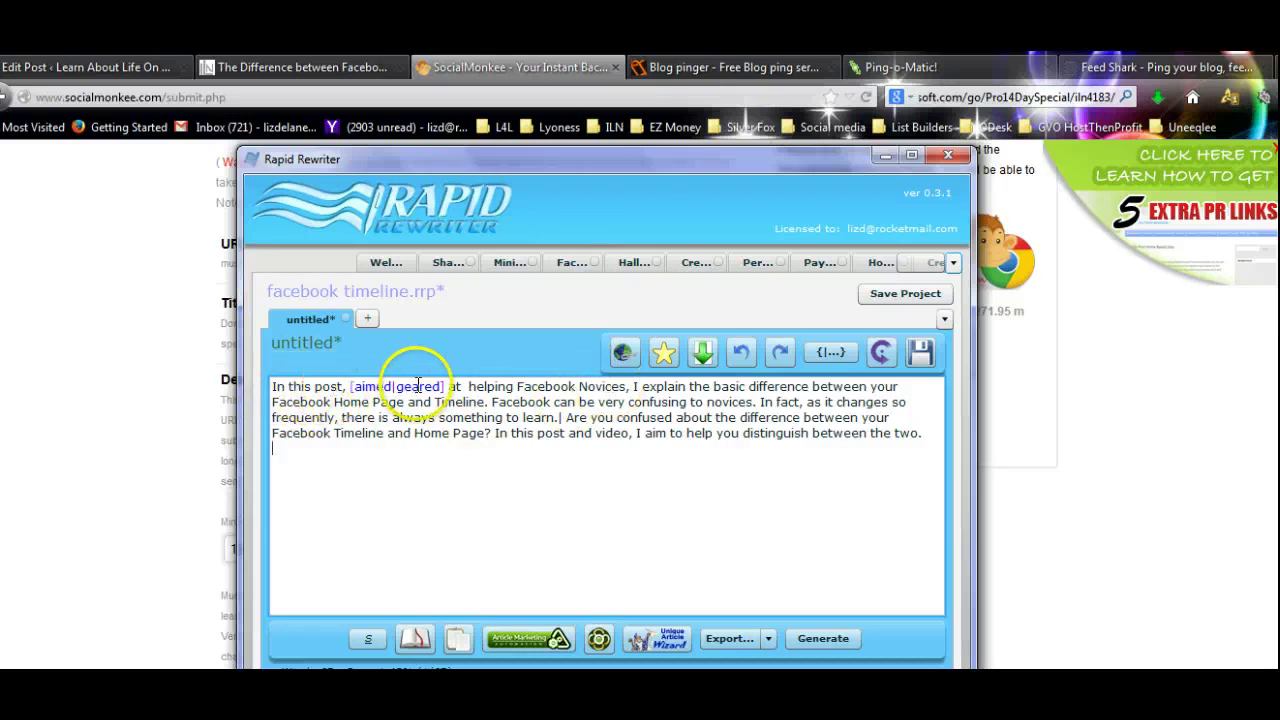
- Extend the spun alternatives in the first sentence to "aimed at" and "geared towards"
double_click(458, 387)
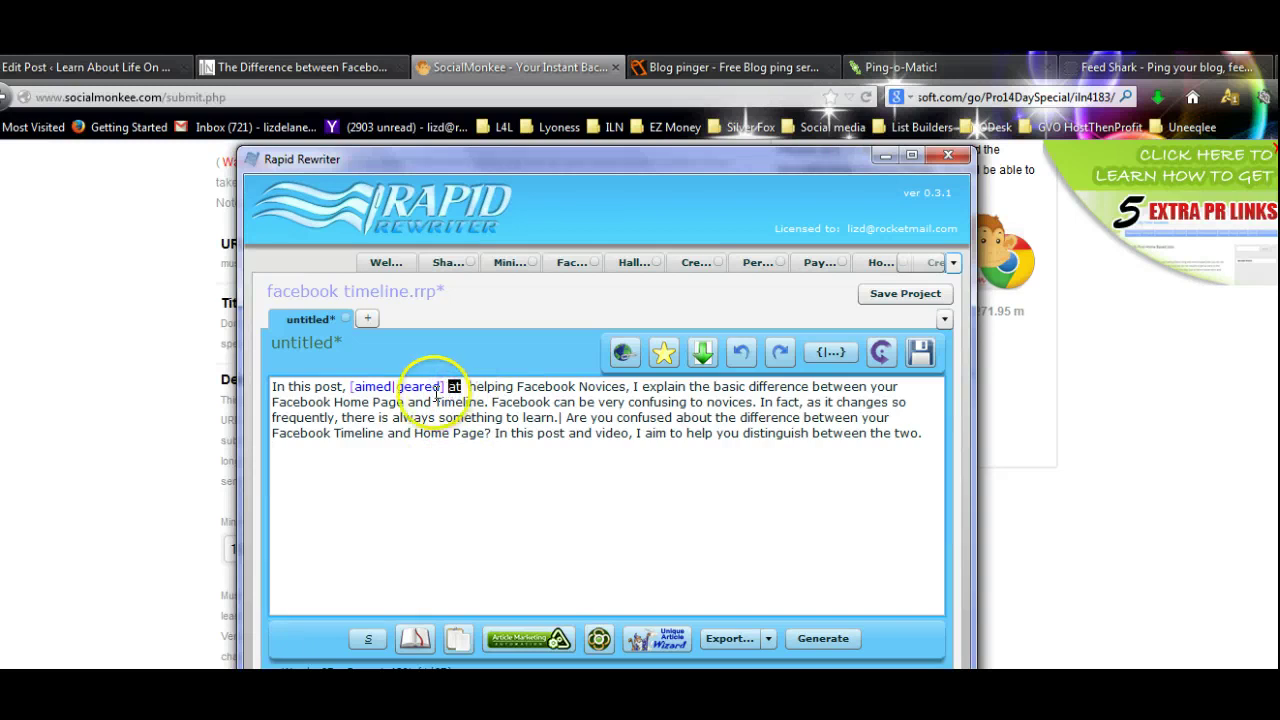
left_click(393, 387)
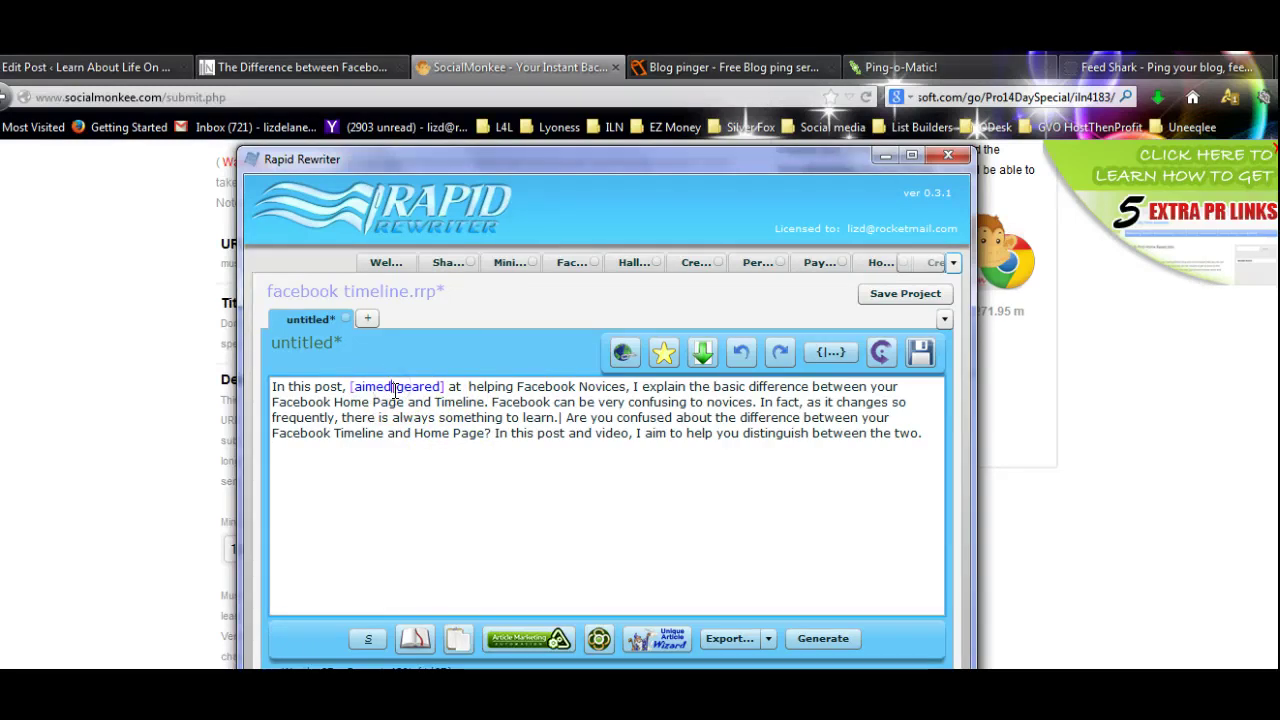
type("at")
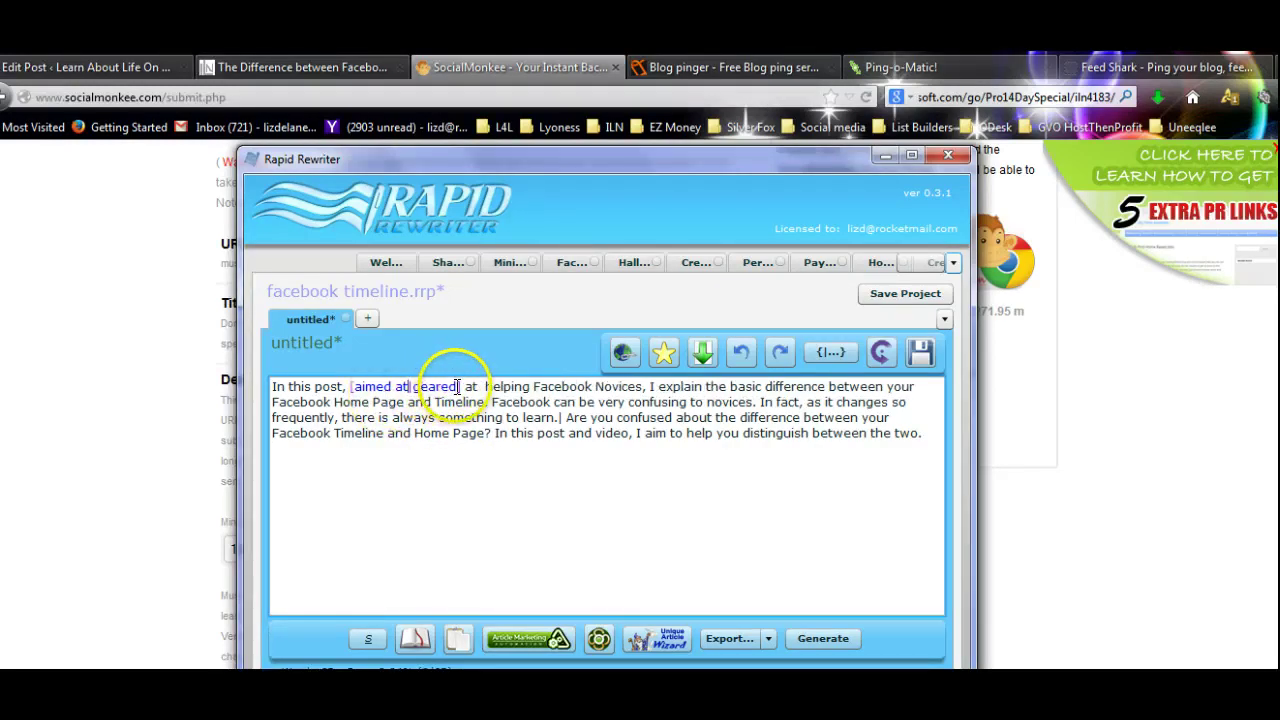
left_click(459, 386)
type("towards")
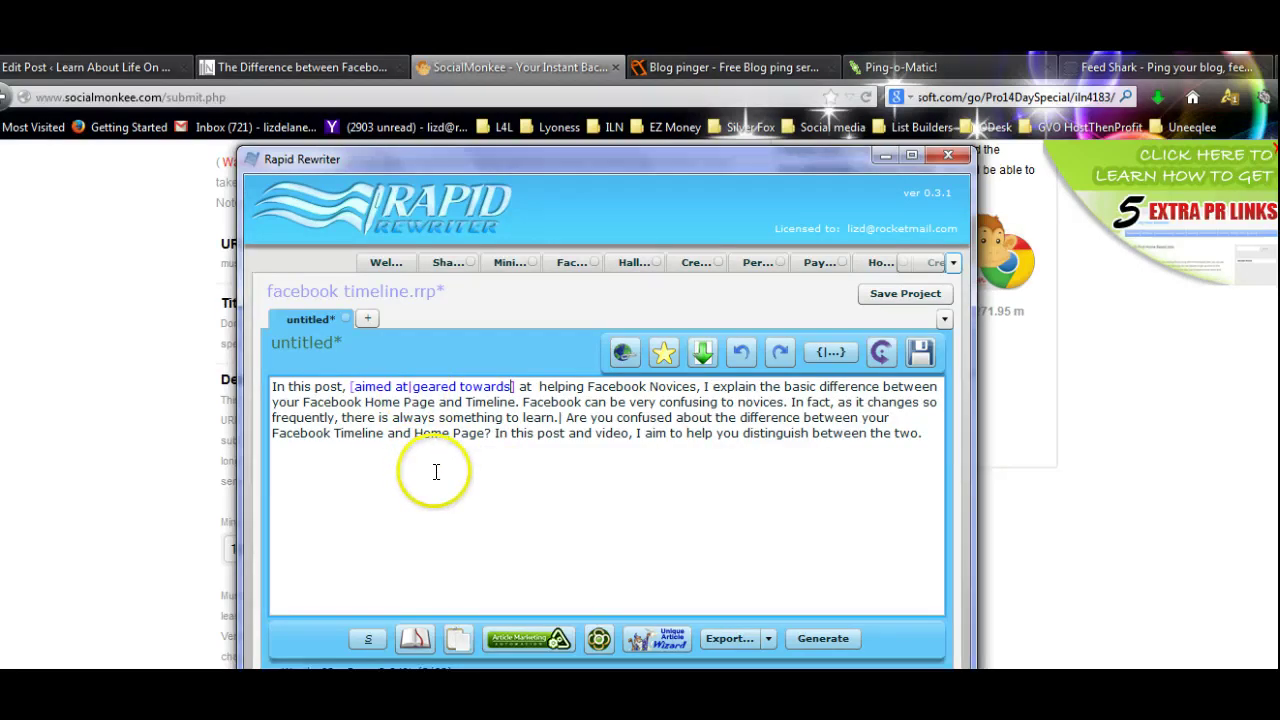
- Replace the square brackets around "aimed at|geared towards" with curly braces
left_click(516, 386)
key("BackSpace")
type("}")
left_click(352, 388)
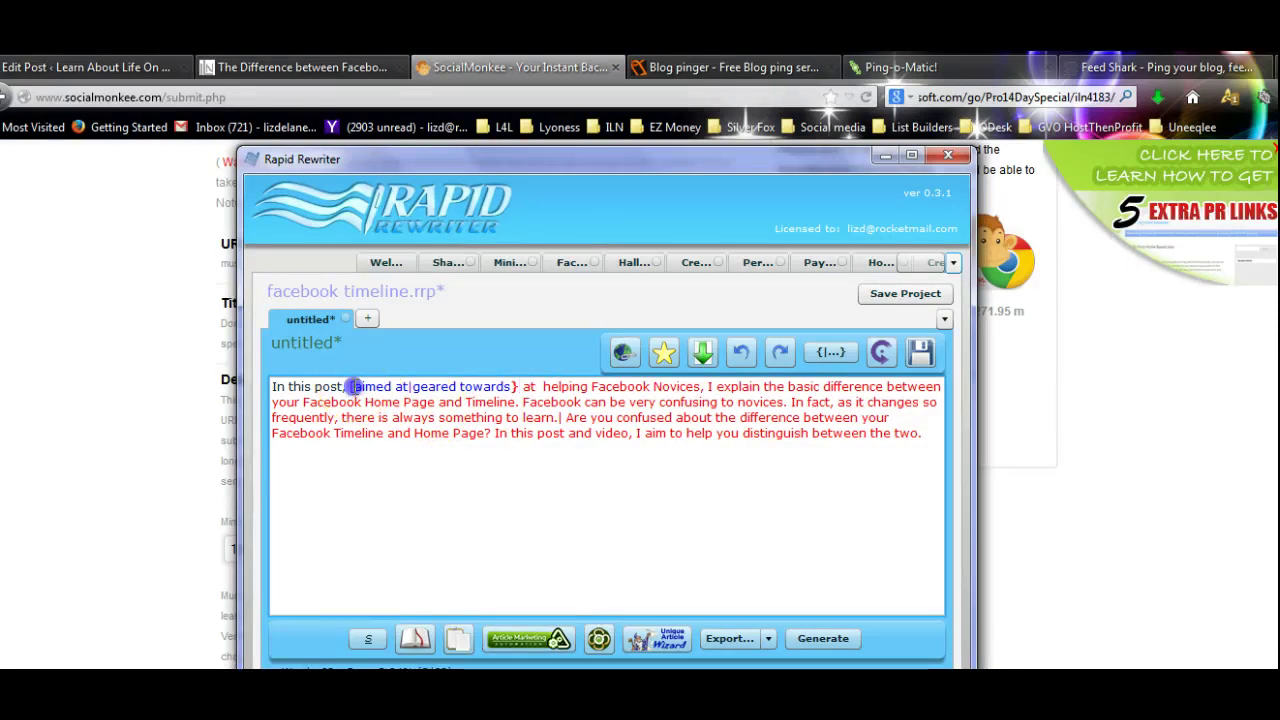
key("BackSpace")
type("{")
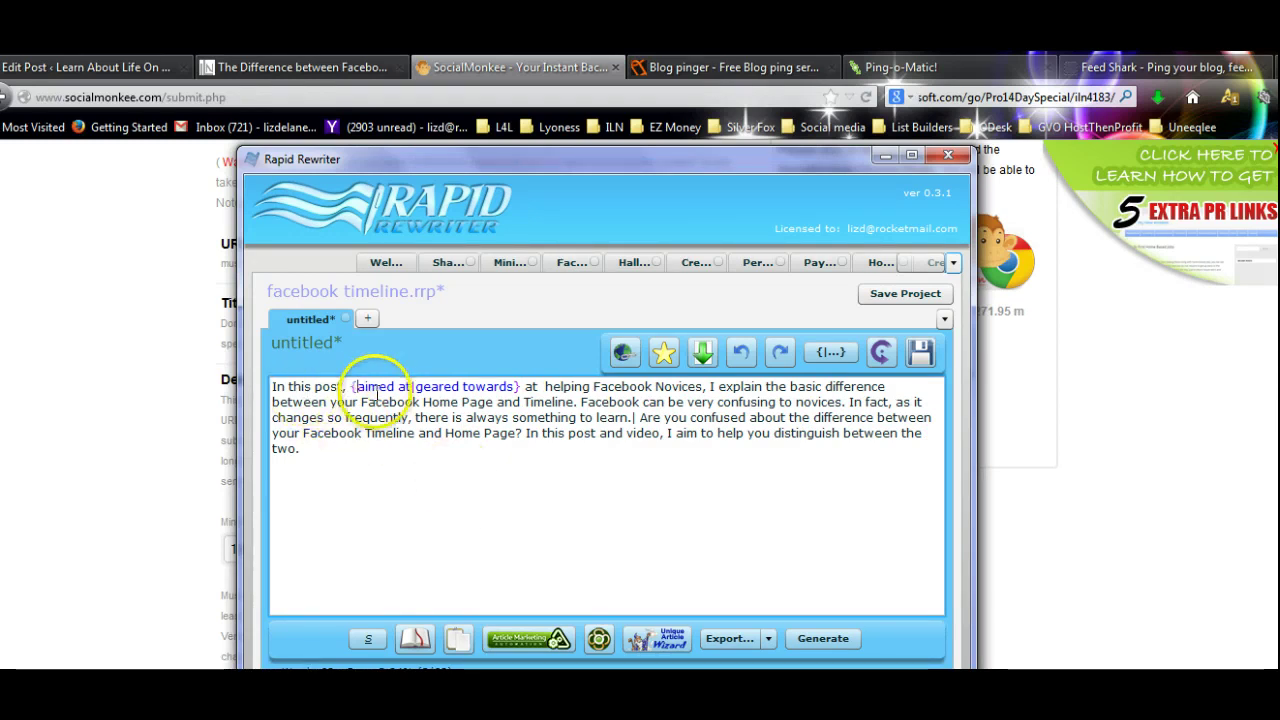
- Delete the redundant "at" between the "aimed at|geared towards" group and "helping"
left_click(543, 386)
key("BackSpace")
key("BackSpace")
key("BackSpace")
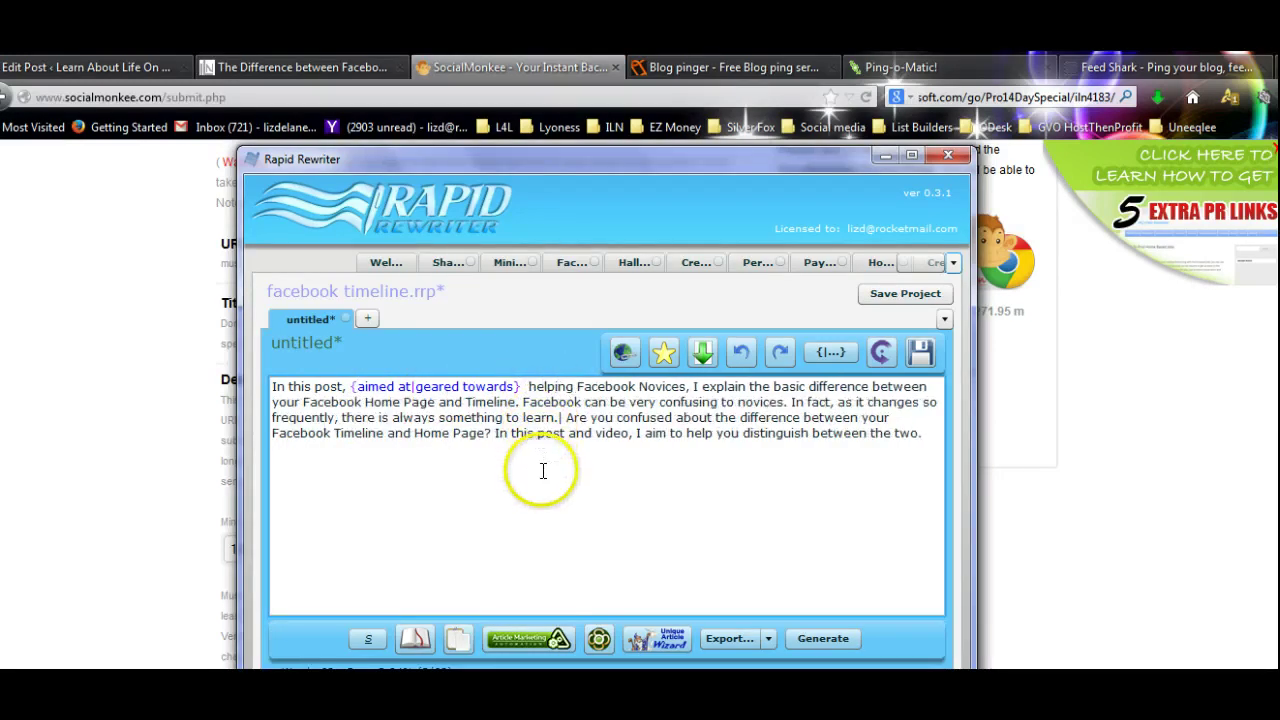
- Look up synonyms for "helping" and "Novices" without spinning either word
double_click(549, 386)
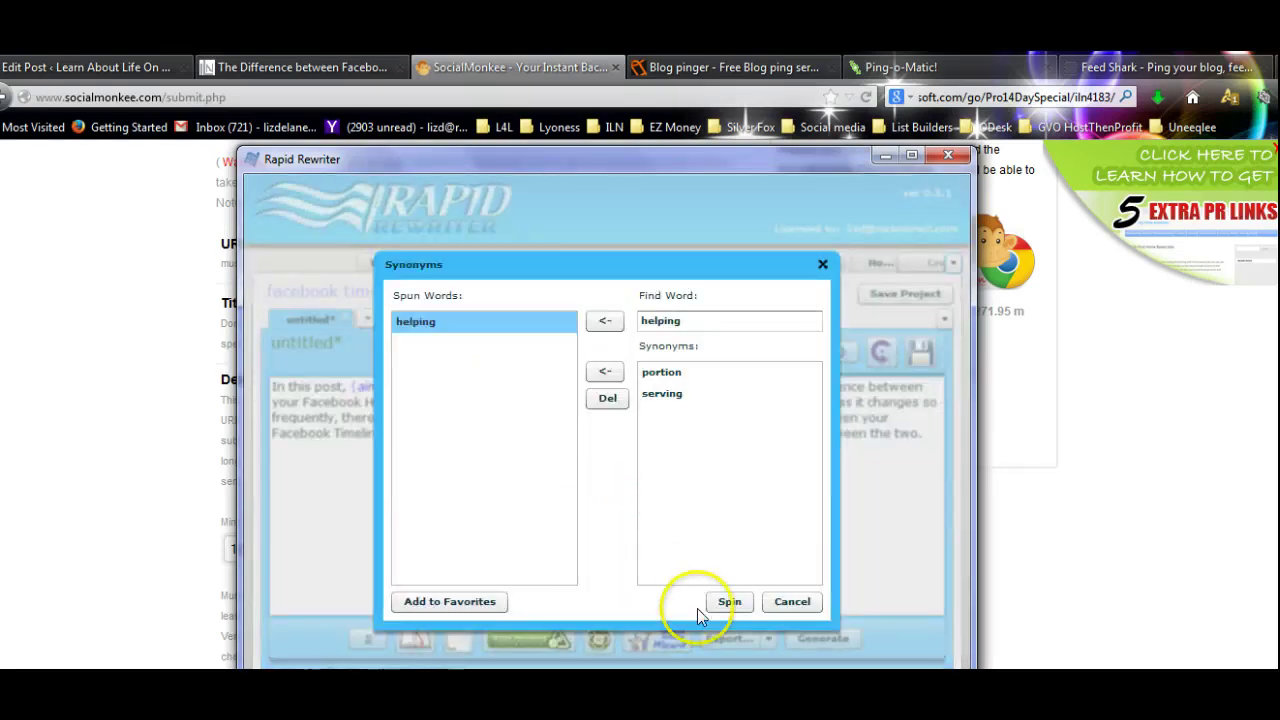
left_click(792, 601)
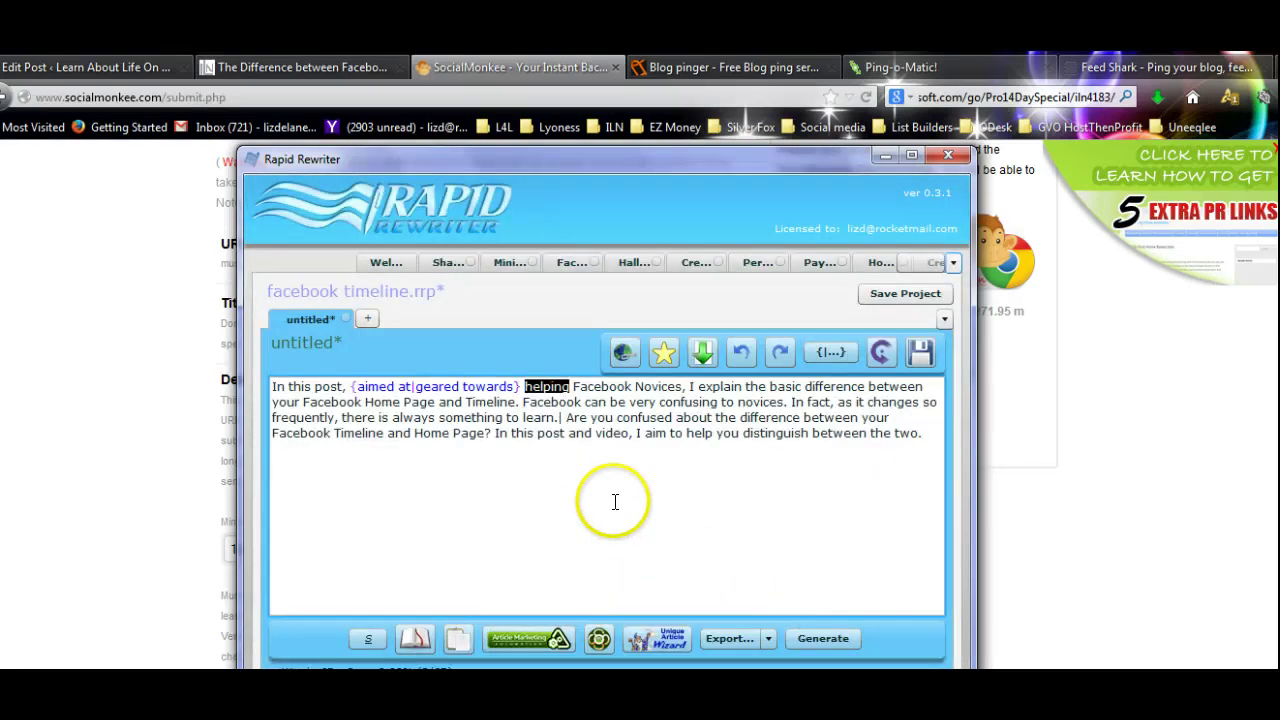
double_click(657, 386)
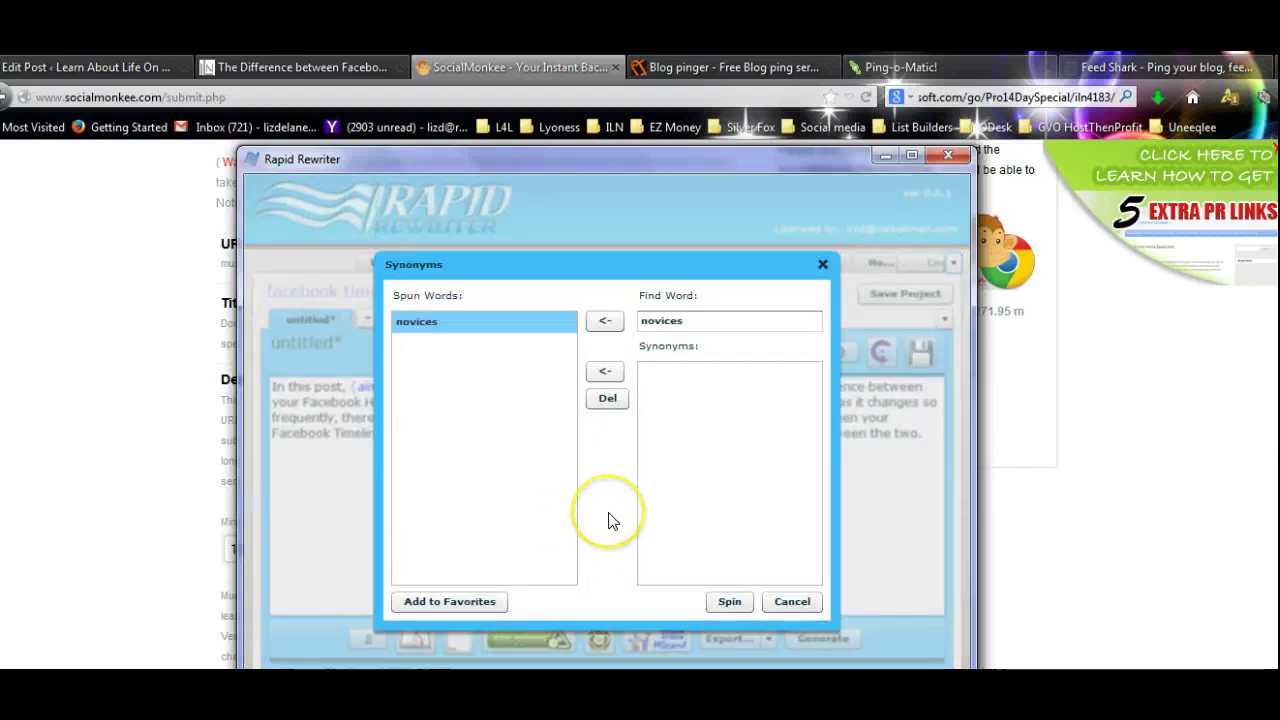
left_click(785, 601)
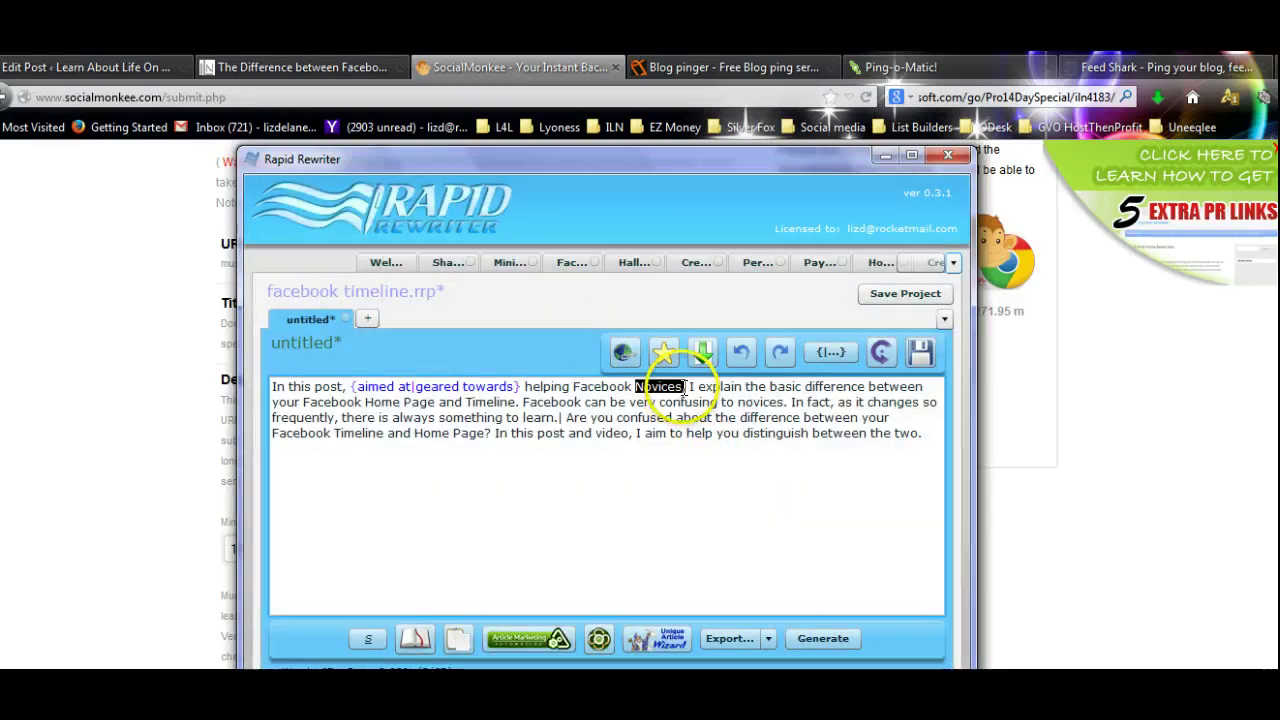
- Turn "Novices" in the first sentence into the spin group {Novices|Newbies|Beginners}
left_click(690, 505)
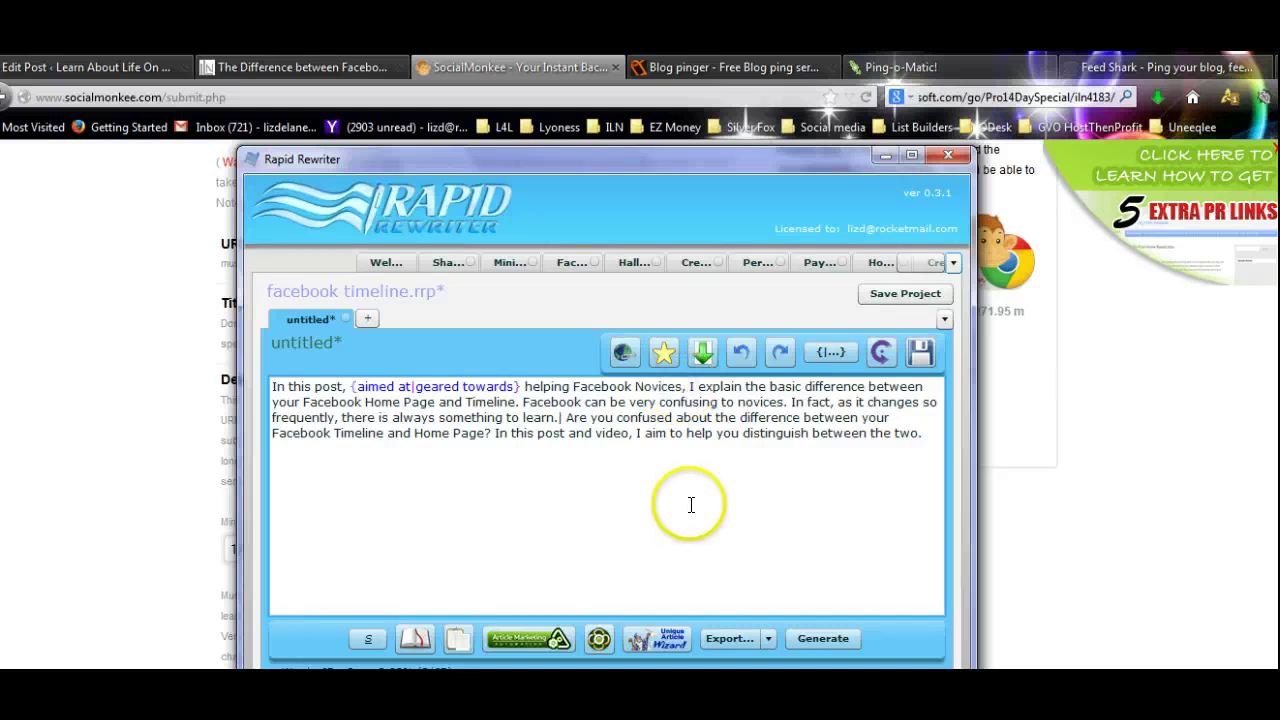
type("|")
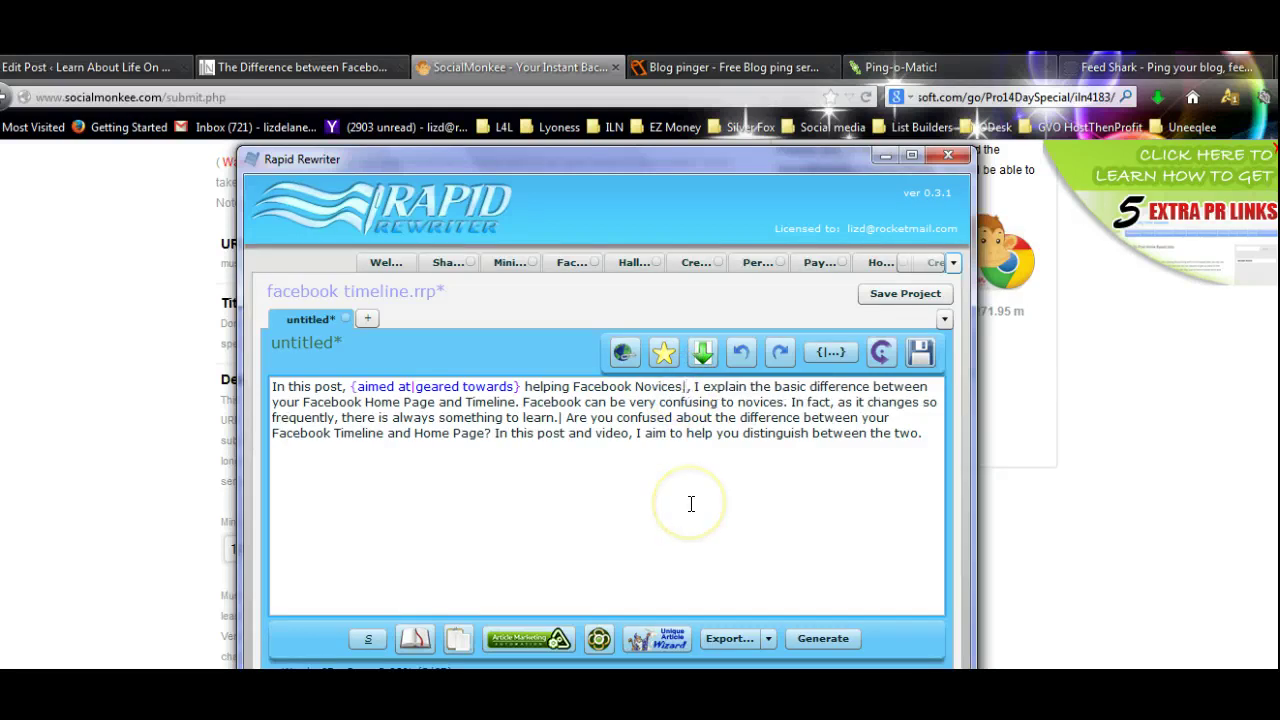
type("newbies|")
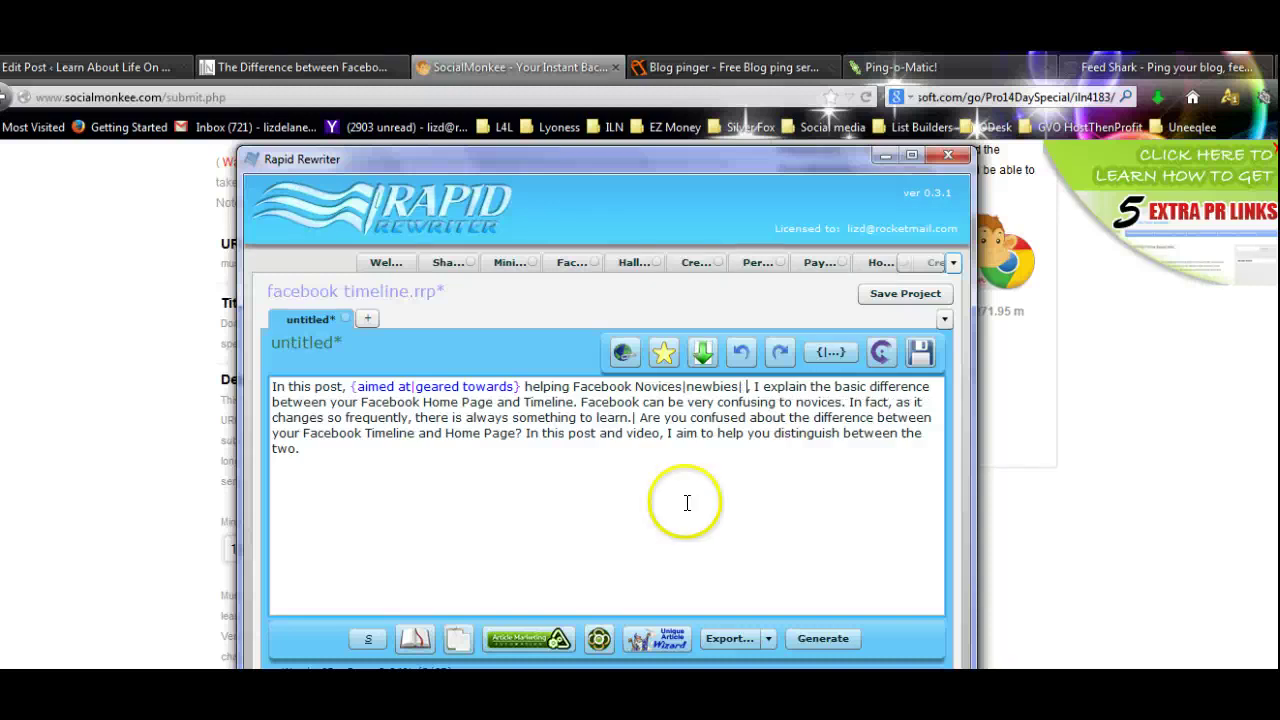
left_click(693, 386)
key("BackSpace")
type("N")
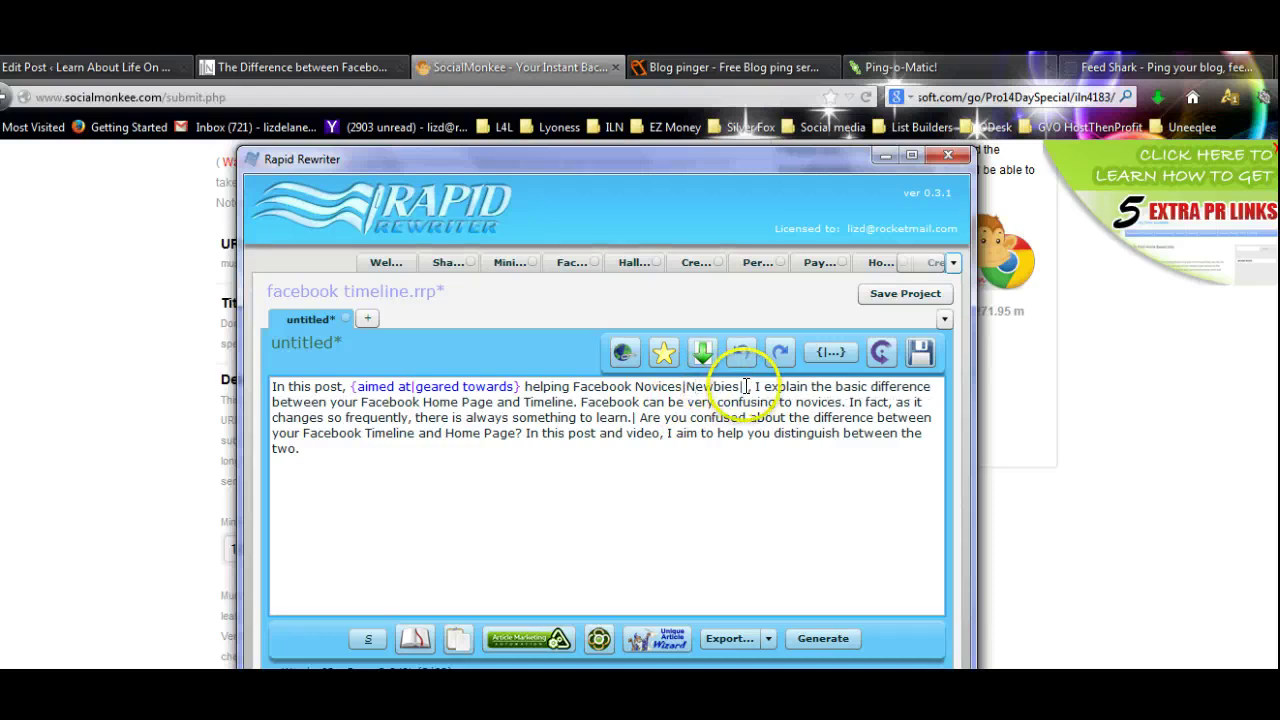
left_click(745, 386)
type("Beginners}")
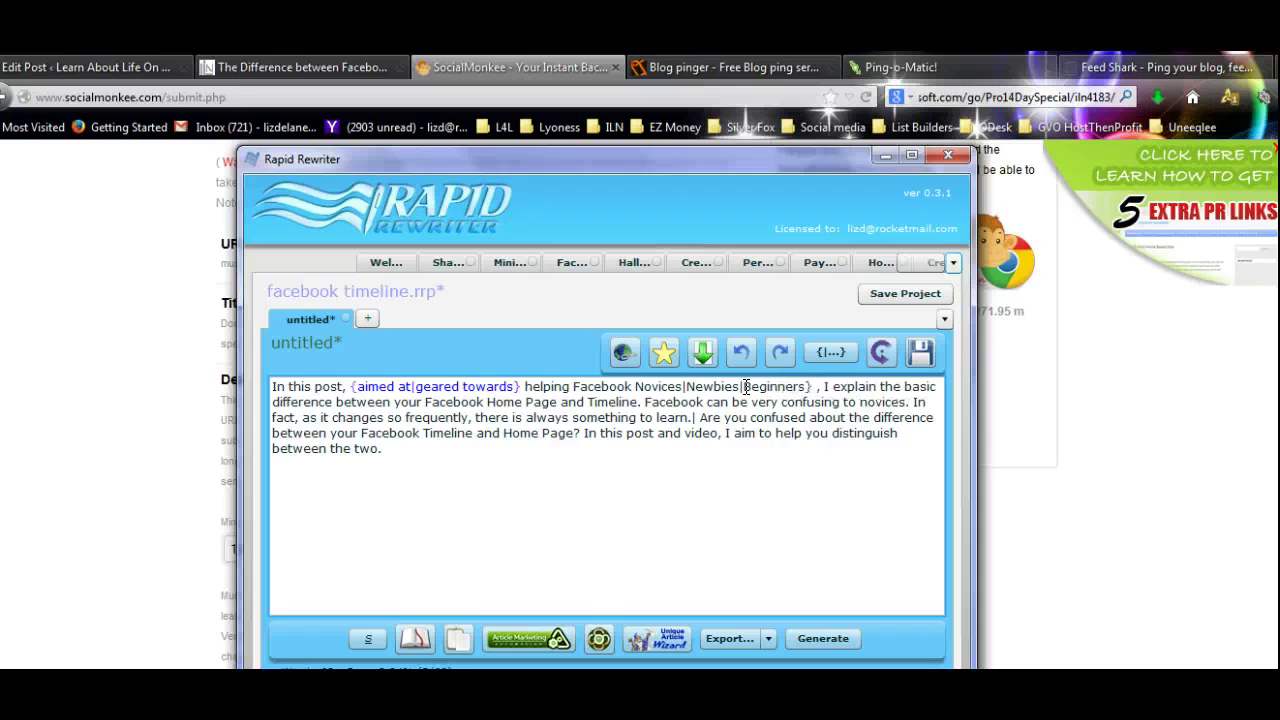
left_click(638, 386)
type("{")
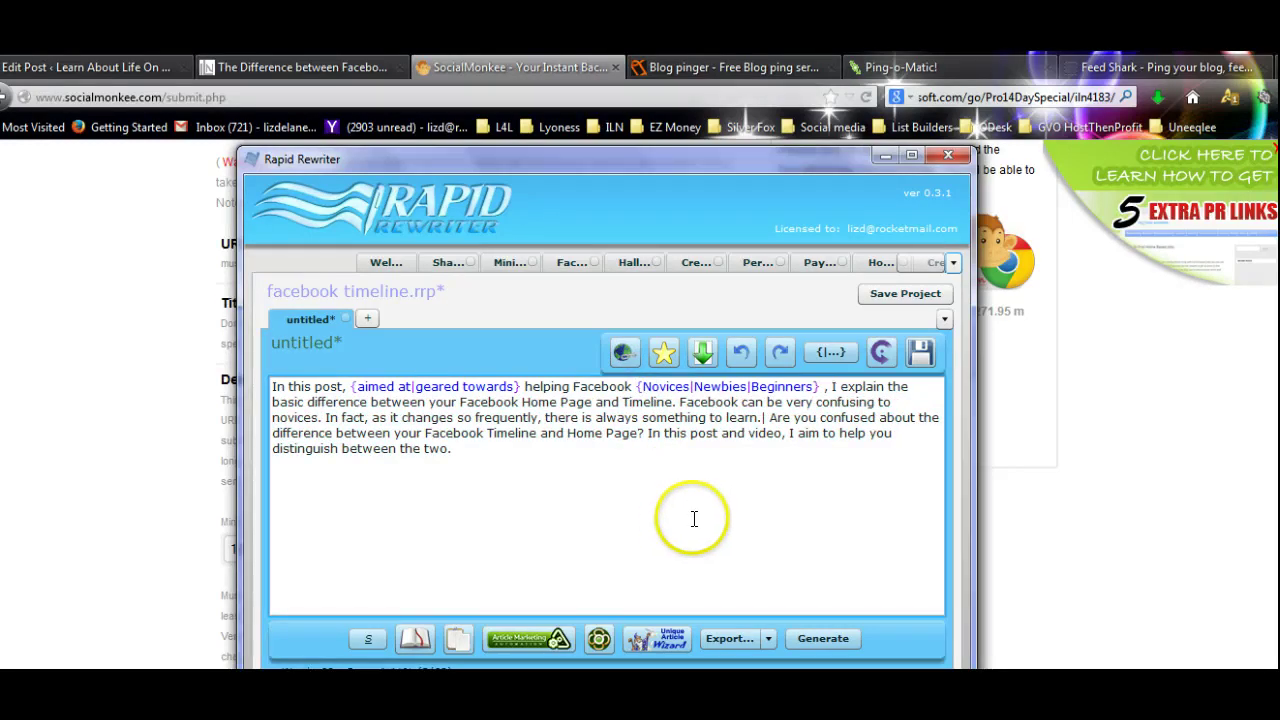
- Spin the word "explain" in the first sentence with the synonyms "clarify" and "demonstrate"
double_click(862, 386)
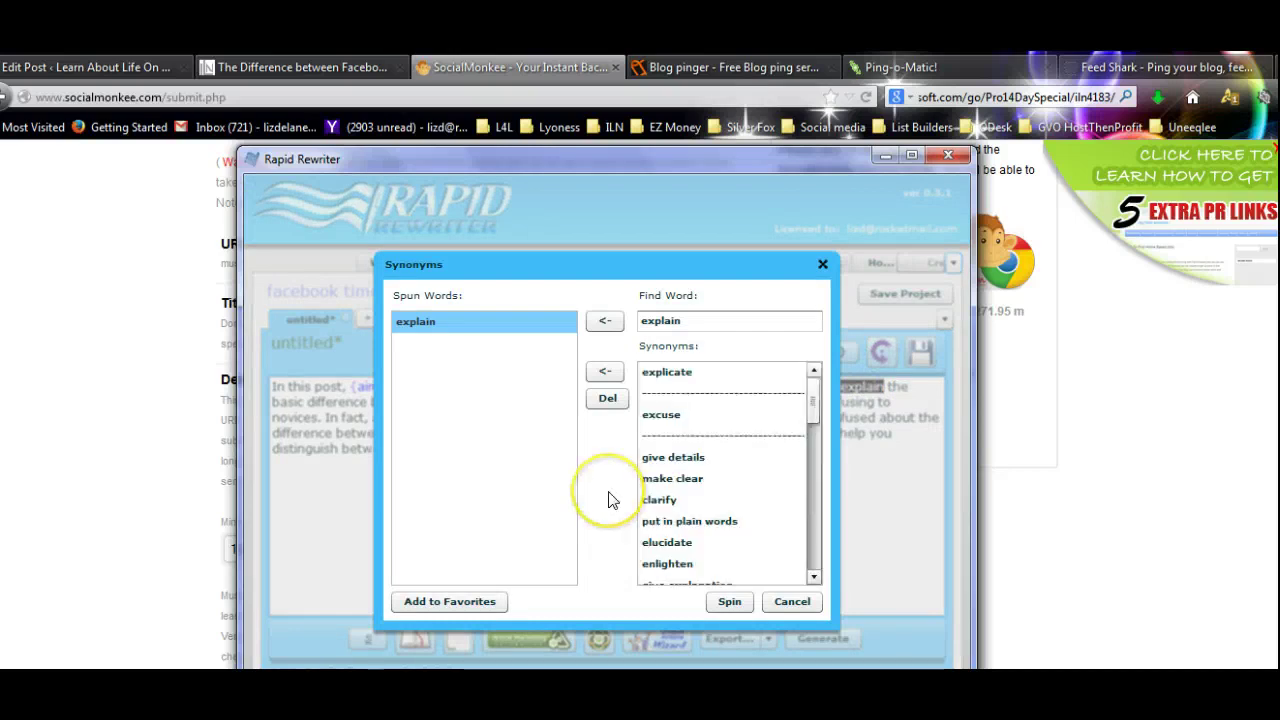
double_click(664, 500)
left_click_drag(812, 408, 812, 557)
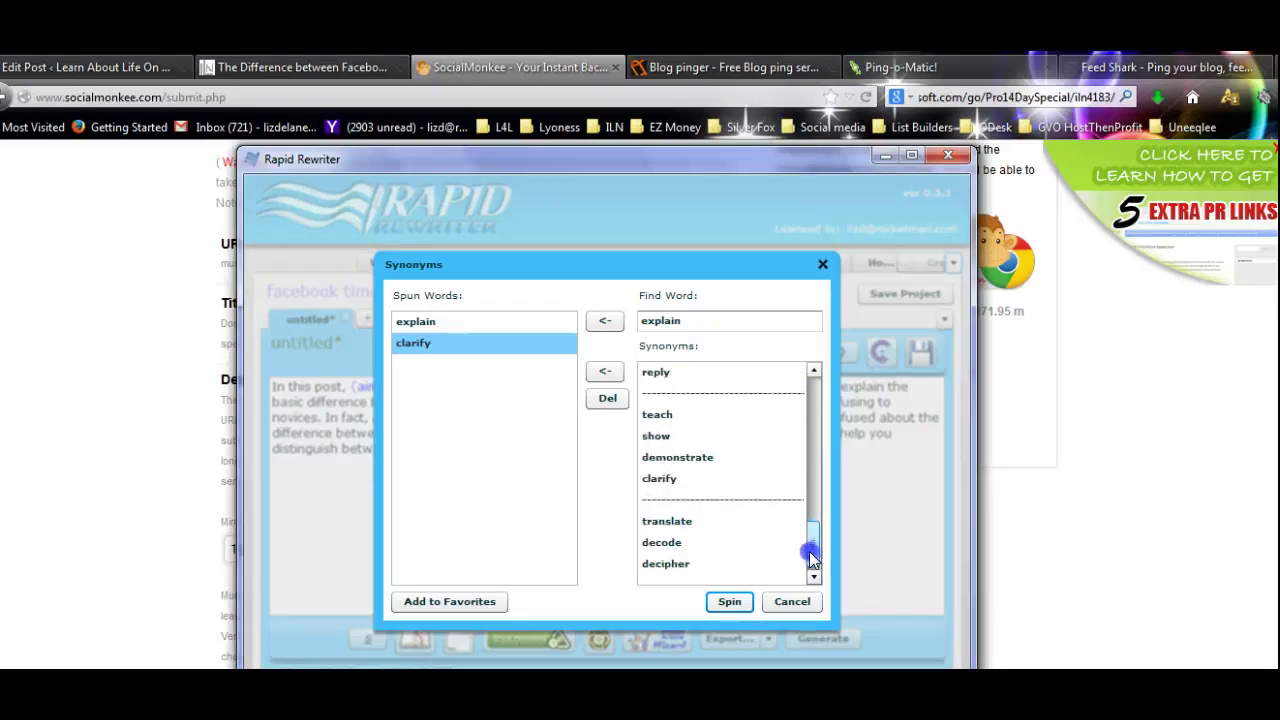
double_click(677, 457)
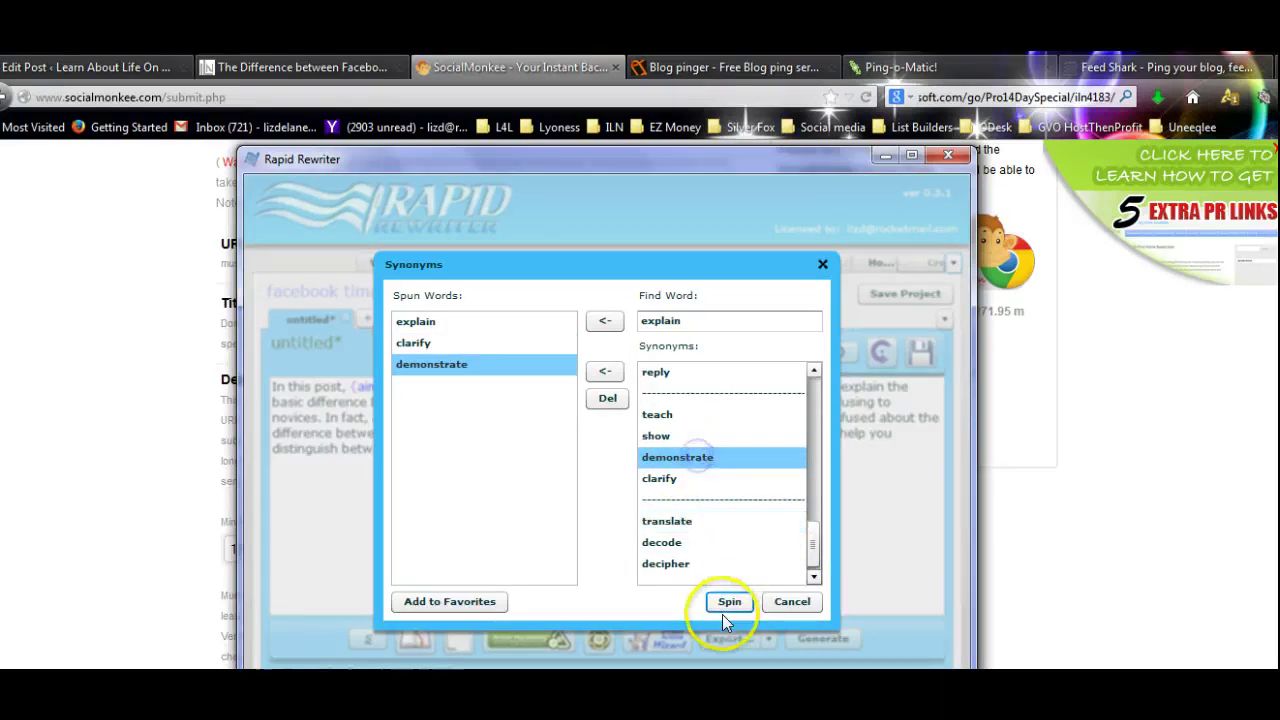
left_click(728, 603)
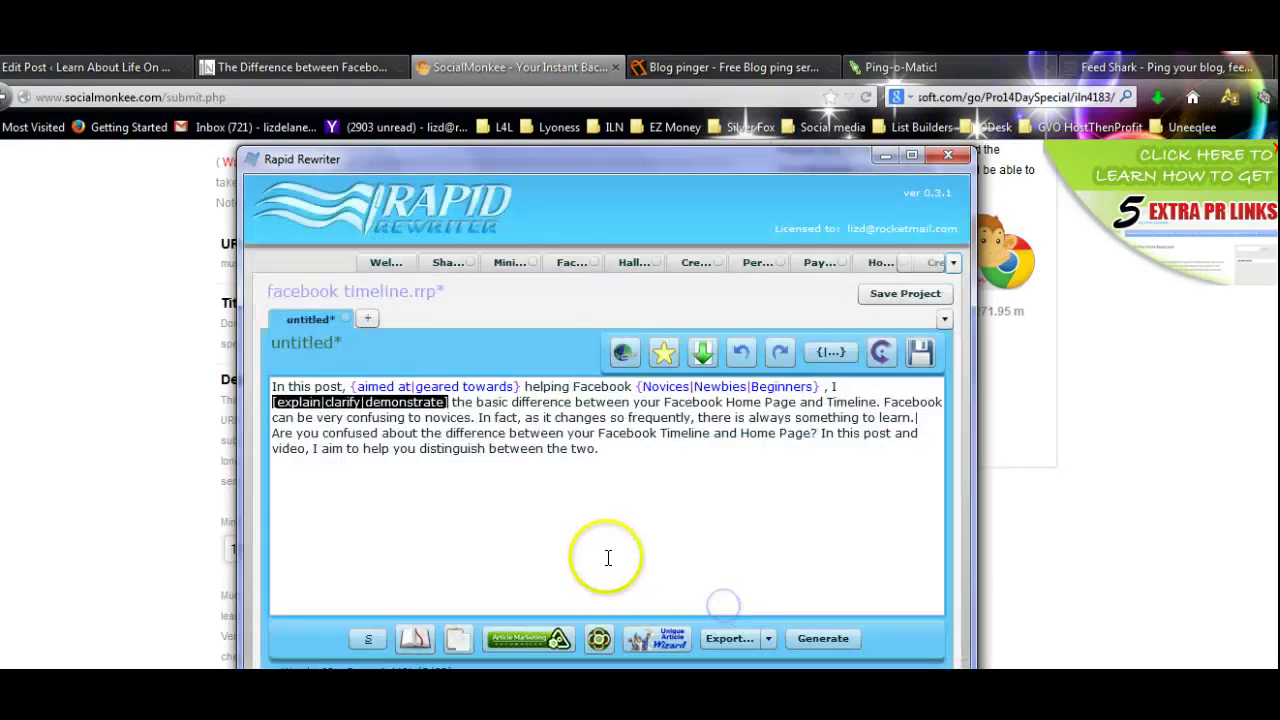
left_click(480, 508)
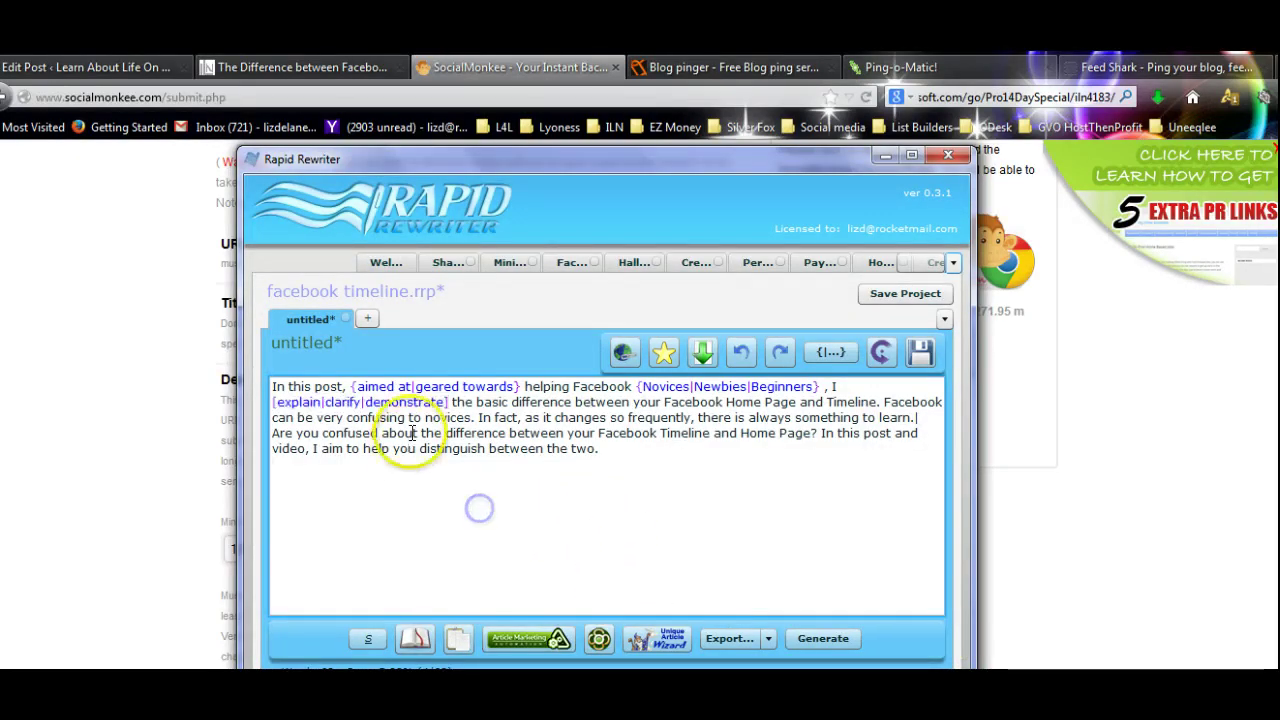
- Replace the square brackets around "explain|clarify|demonstrate" with curly braces
left_click(457, 401)
key("BackSpace")
type("}")
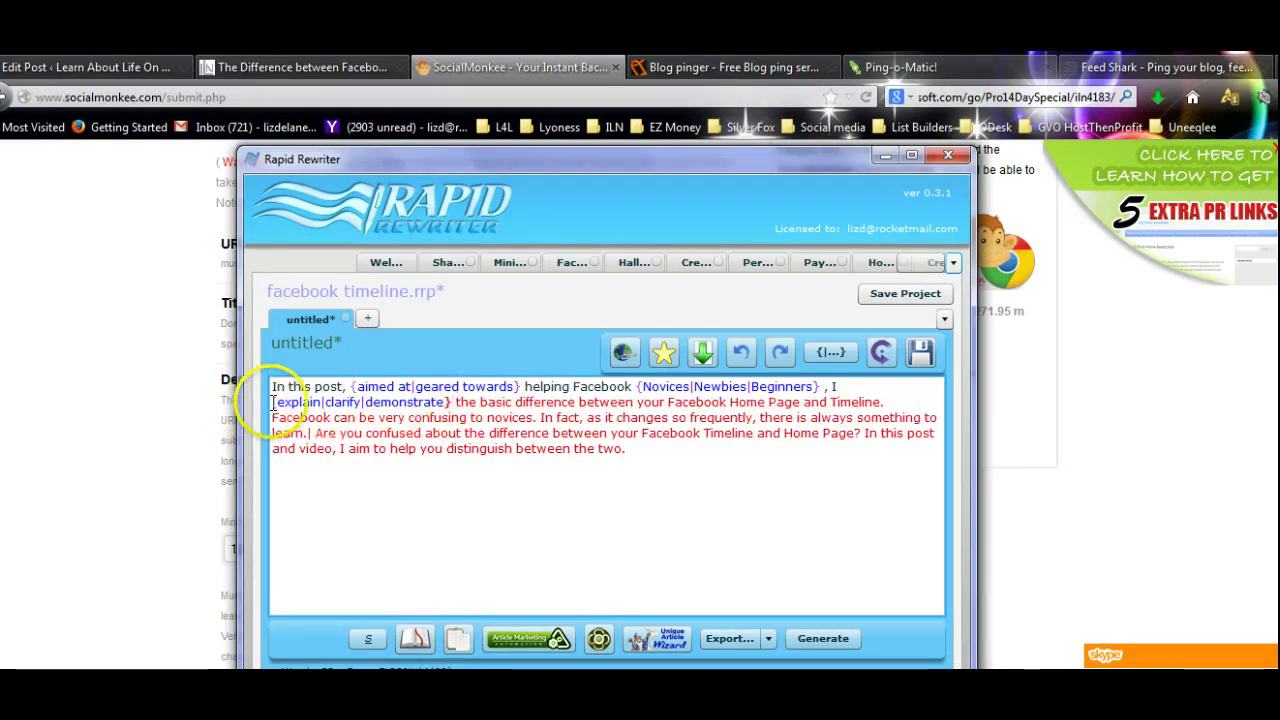
left_click(278, 402)
key("BackSpace")
type("{")
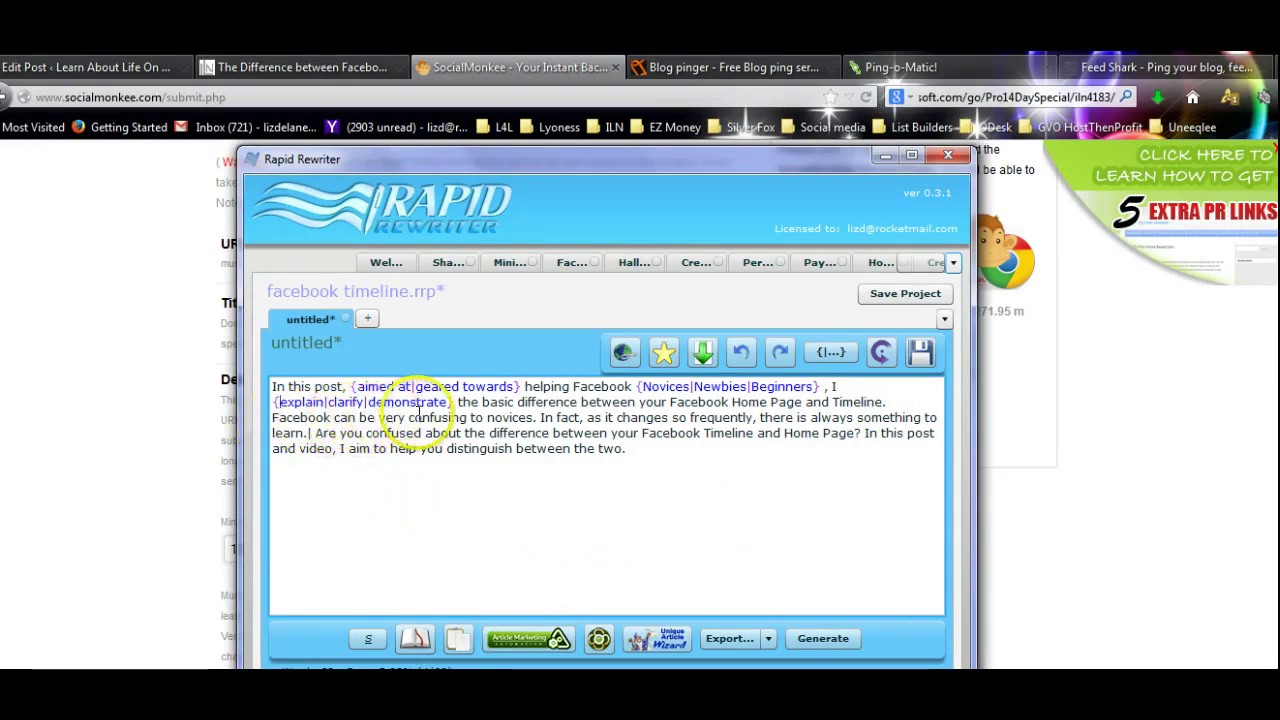
- Spin the word "confusing" in the second sentence with the synonyms "perplexing" and "puzzling"
double_click(436, 417)
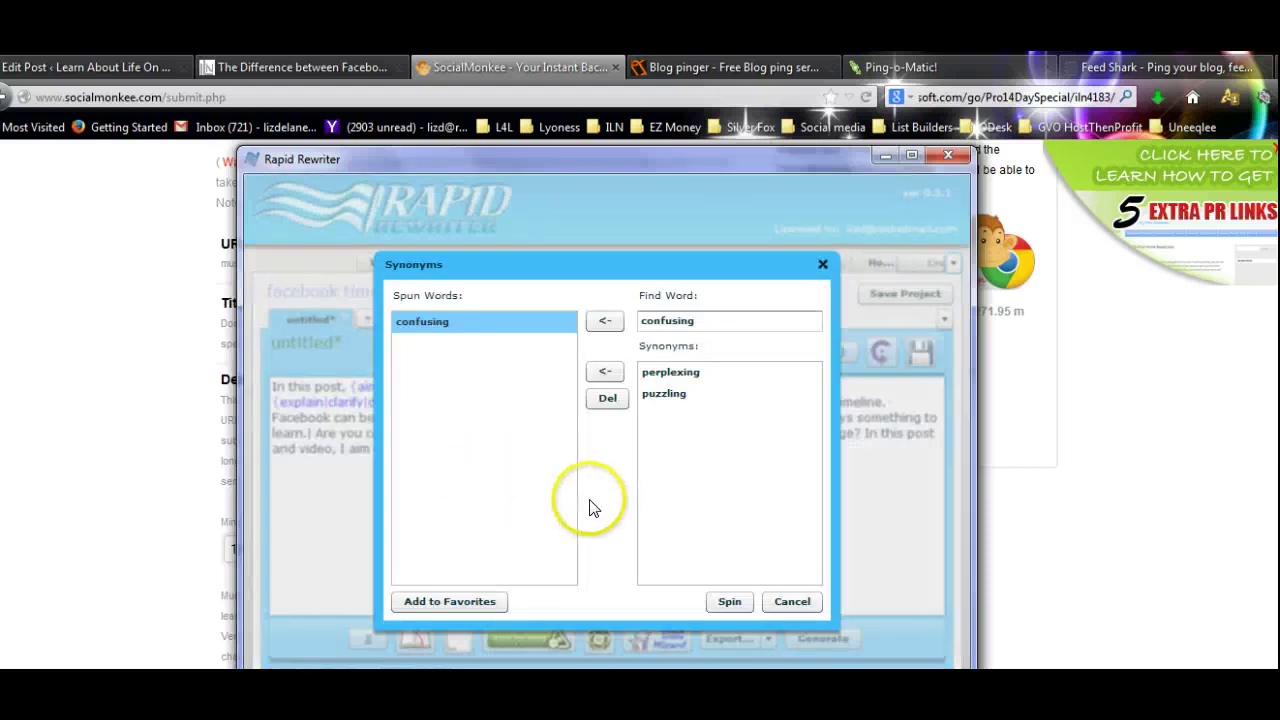
double_click(668, 371)
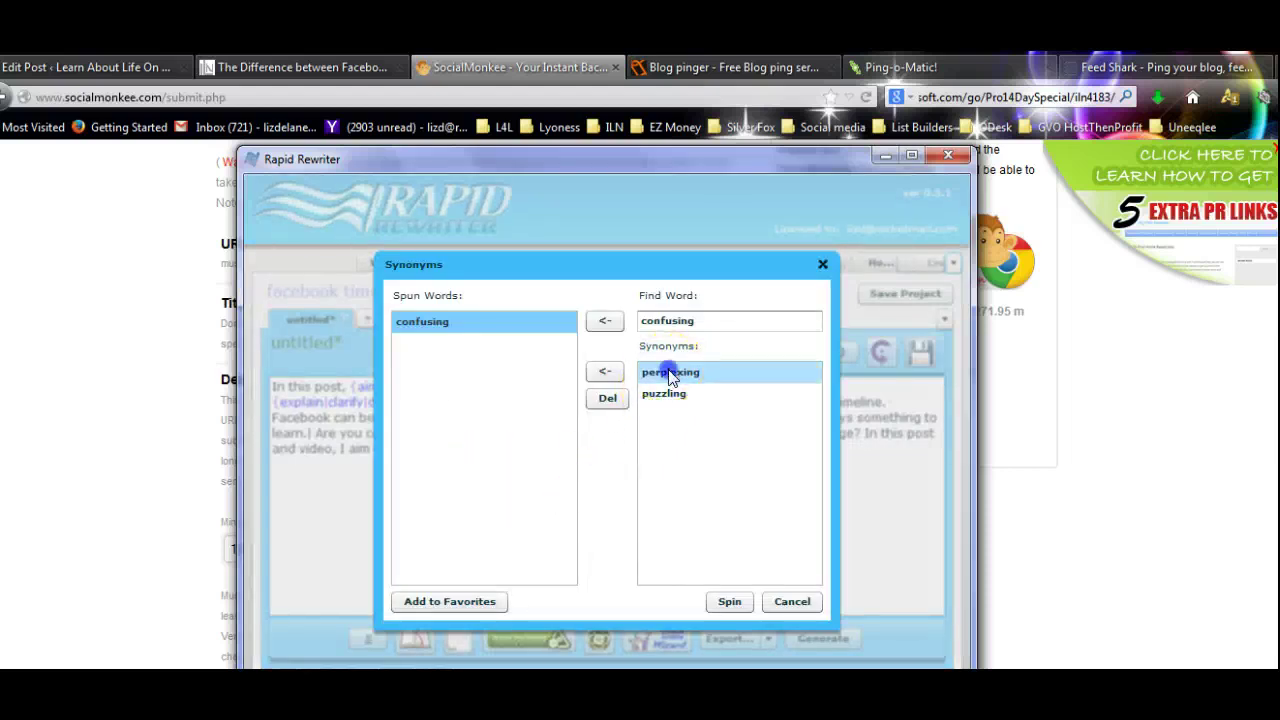
double_click(660, 395)
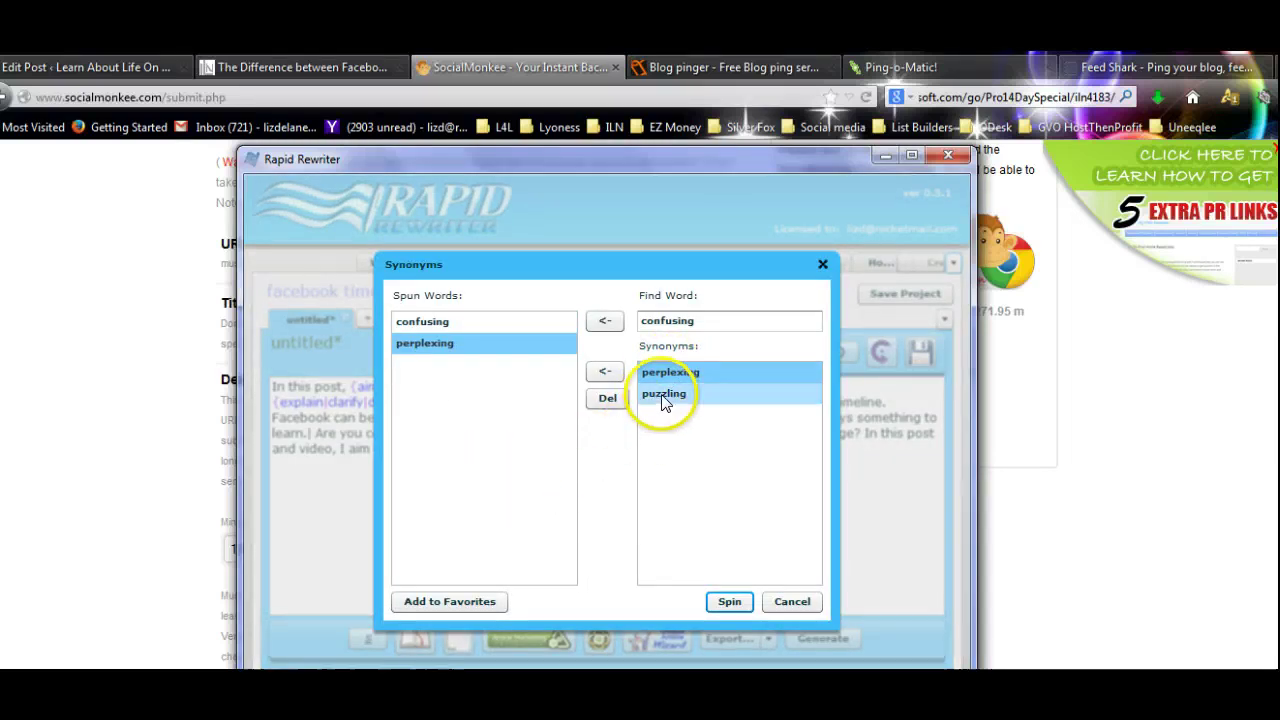
left_click(730, 601)
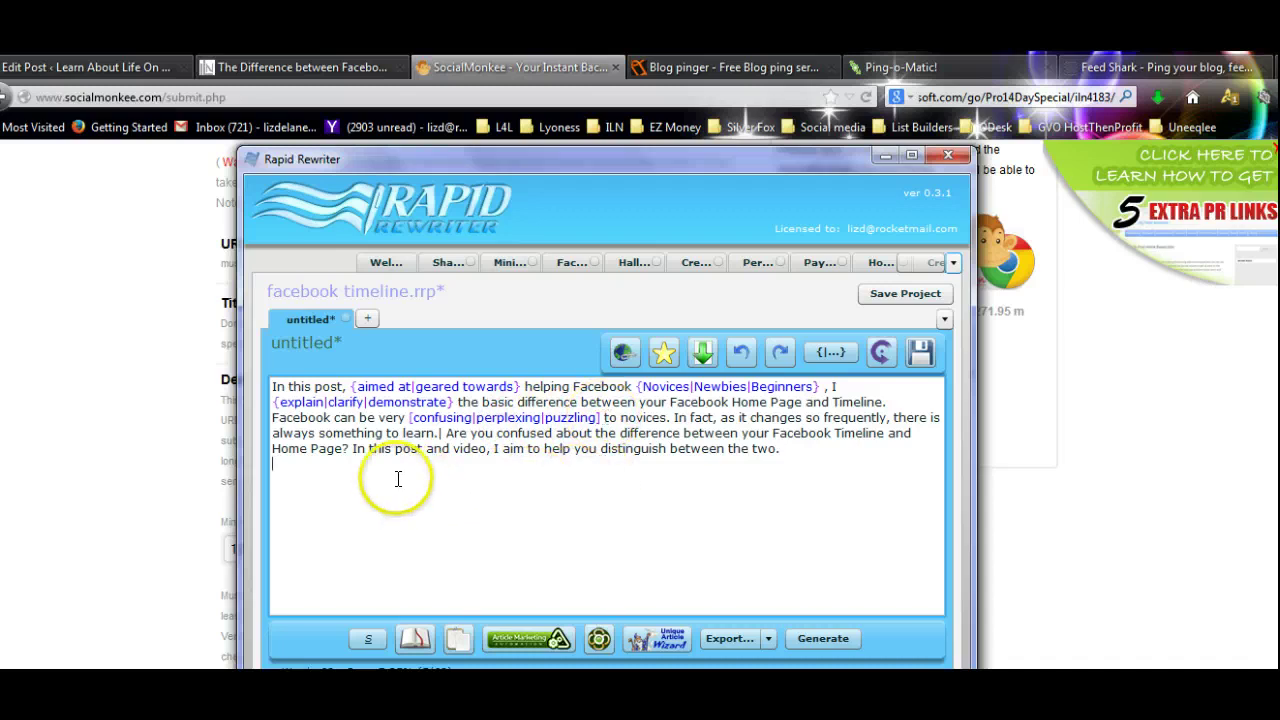
- Replace "novices" in the second sentence with a copy of the {Novices|Newbies|Beginners} spin group from the first sentence
left_click(648, 386)
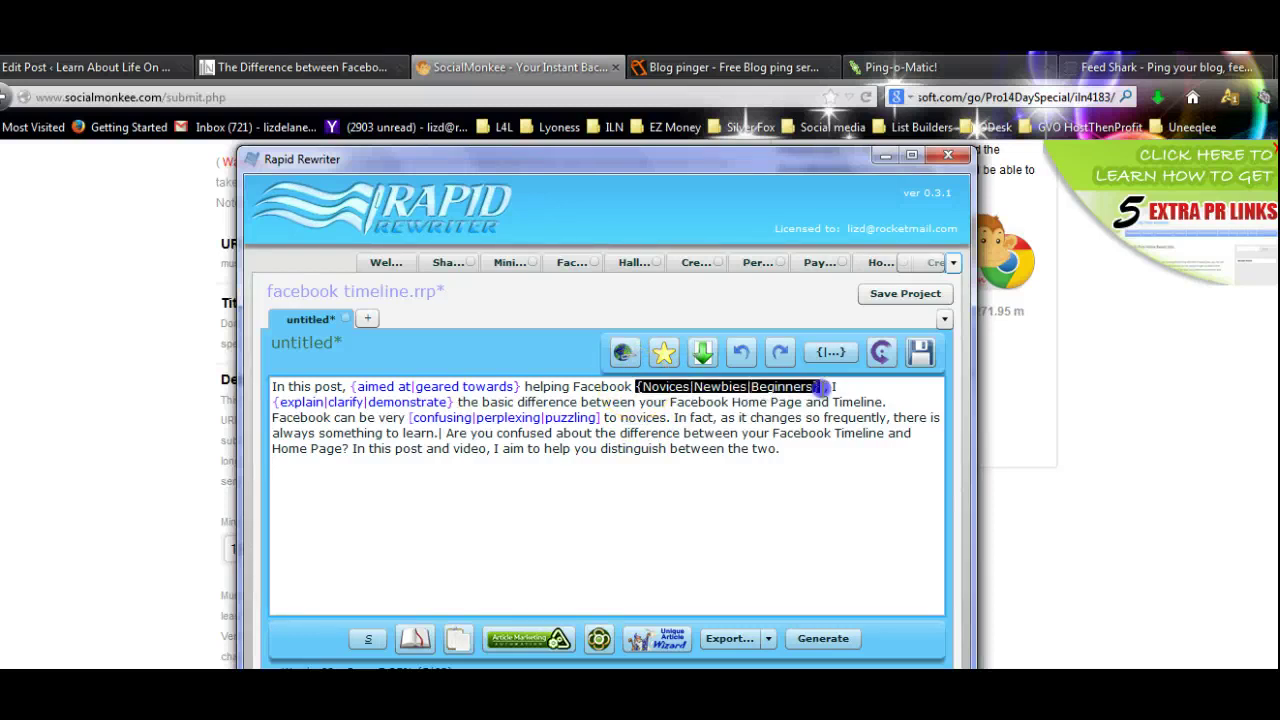
left_click(657, 417)
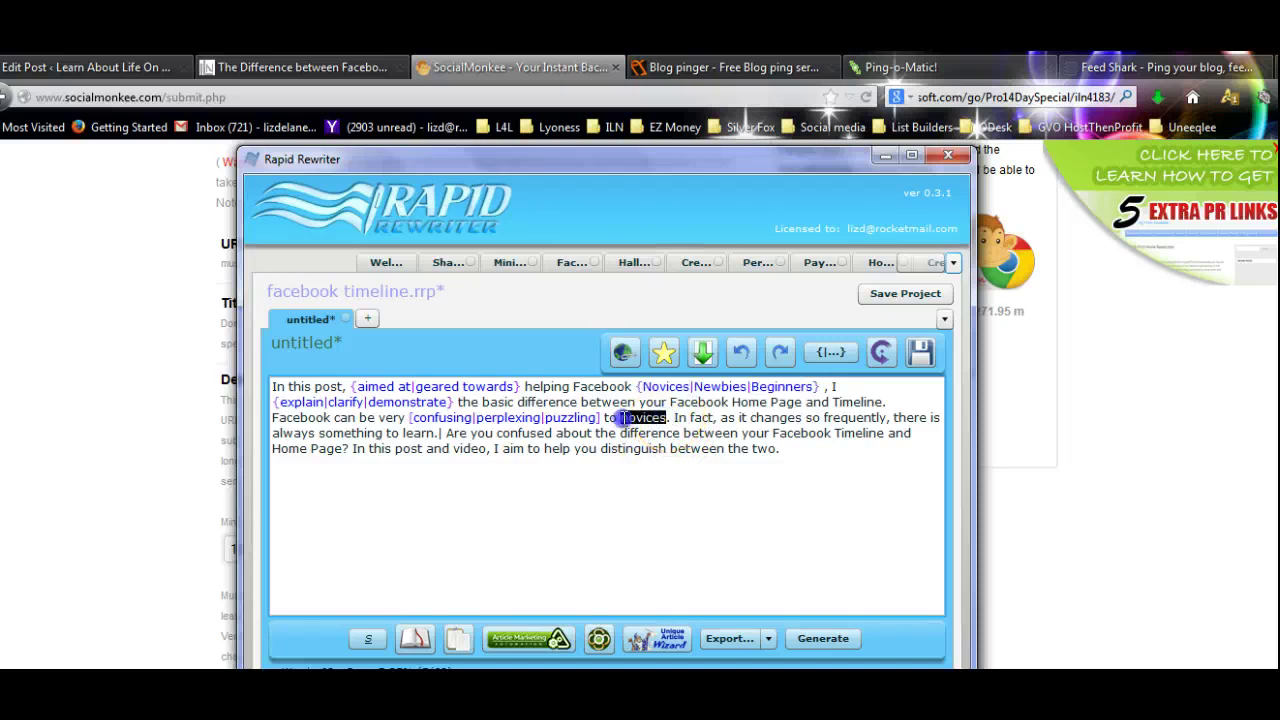
type("{Novices|Newbies|Beginners}")
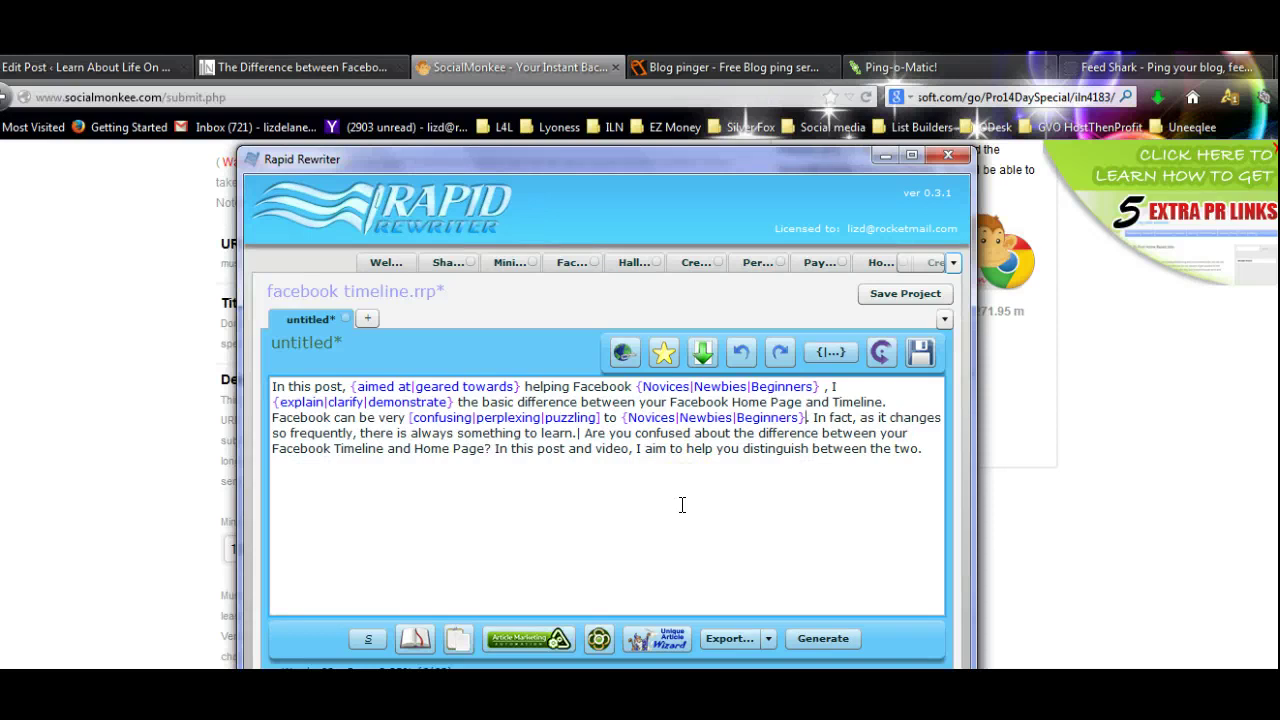
- Check synonyms for "changes" without spinning it, and spin "frequently" with "often", "regularly" and "repeatedly"
double_click(921, 417)
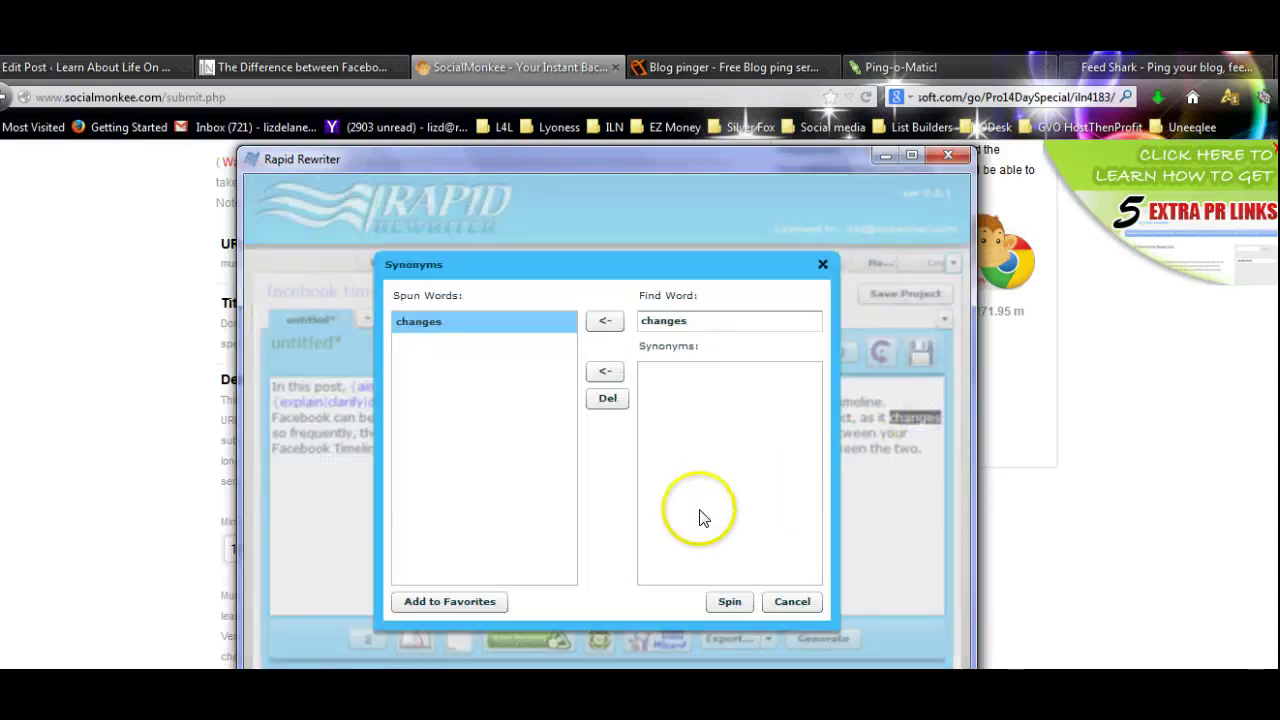
left_click(790, 601)
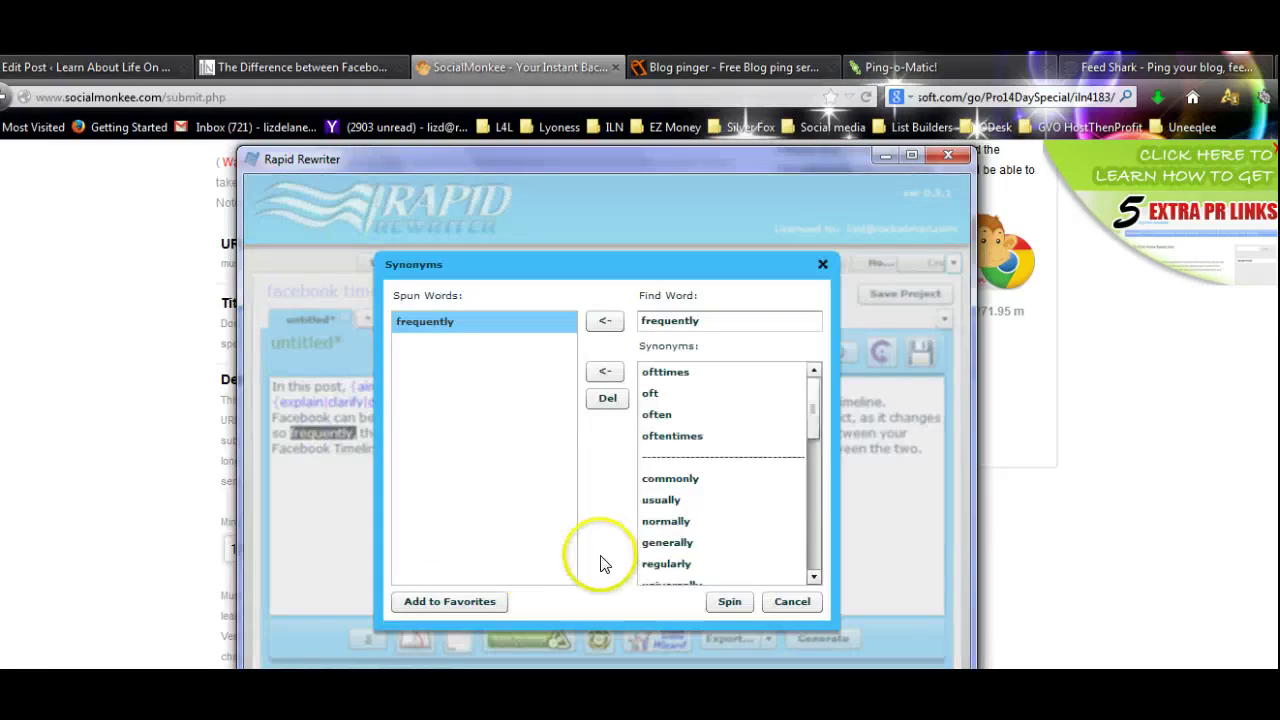
double_click(660, 414)
left_click_drag(817, 430, 815, 446)
double_click(666, 478)
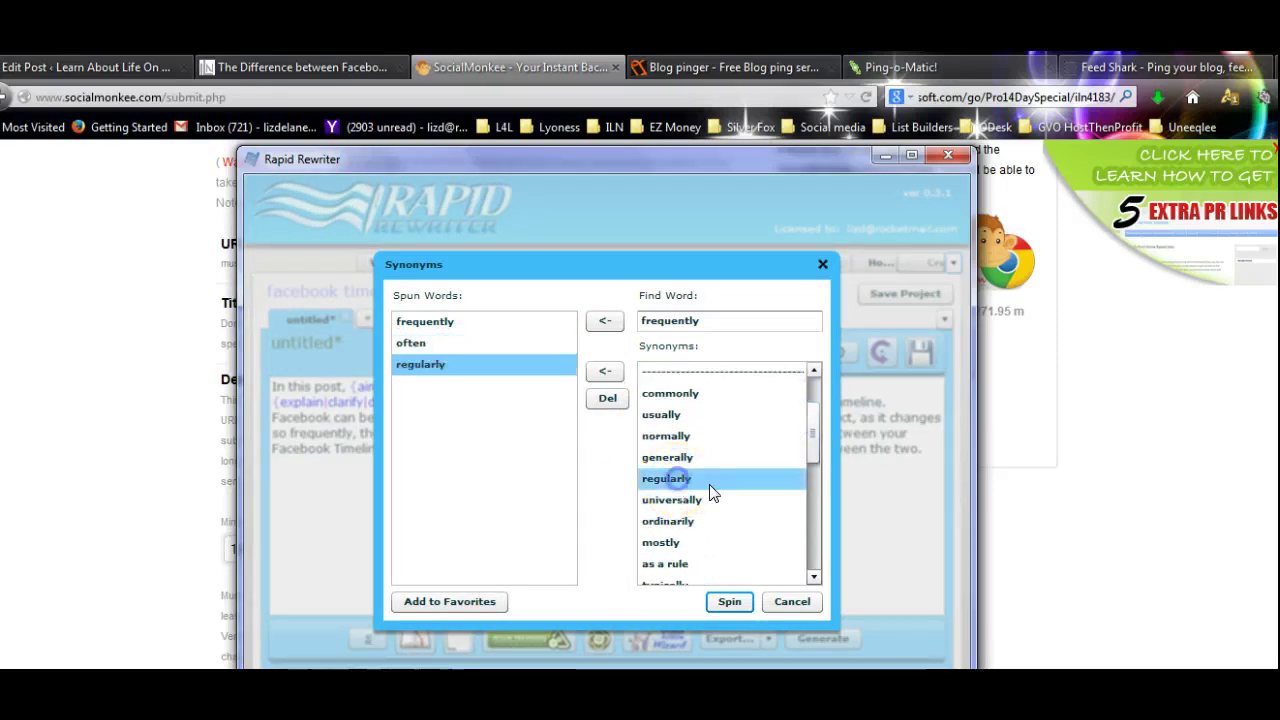
left_click_drag(815, 445, 803, 550)
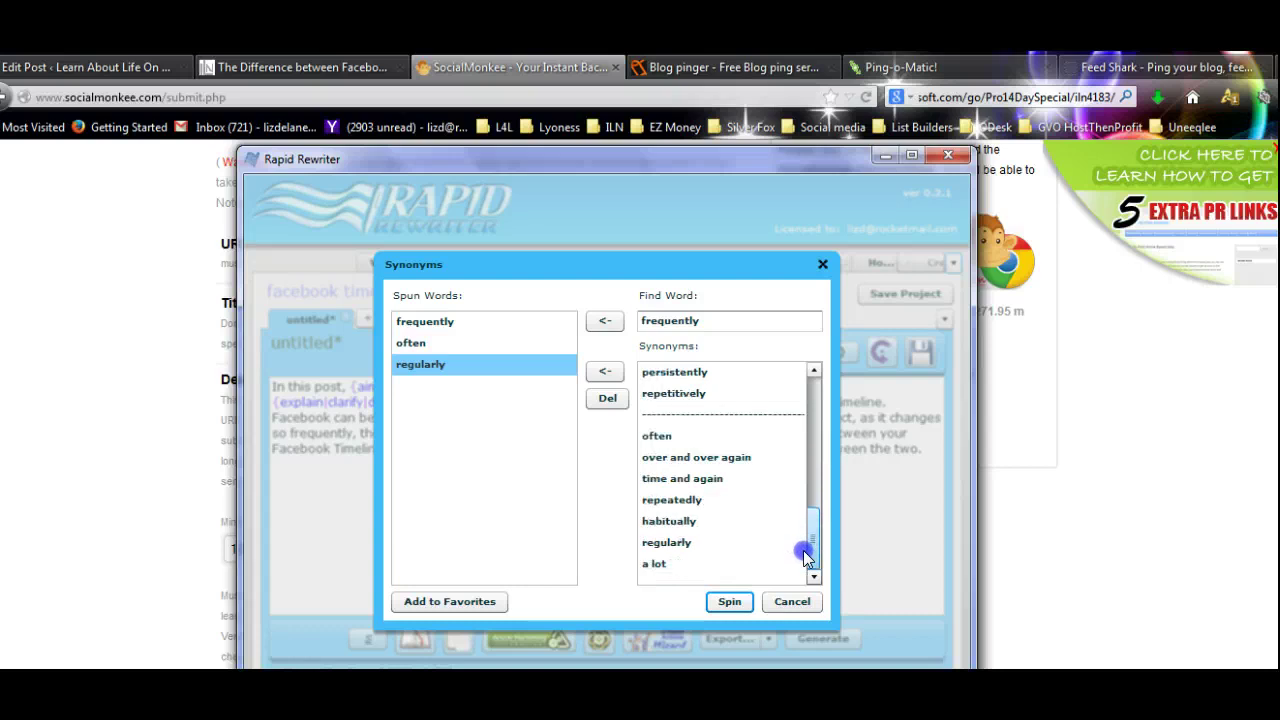
double_click(688, 505)
left_click(517, 530)
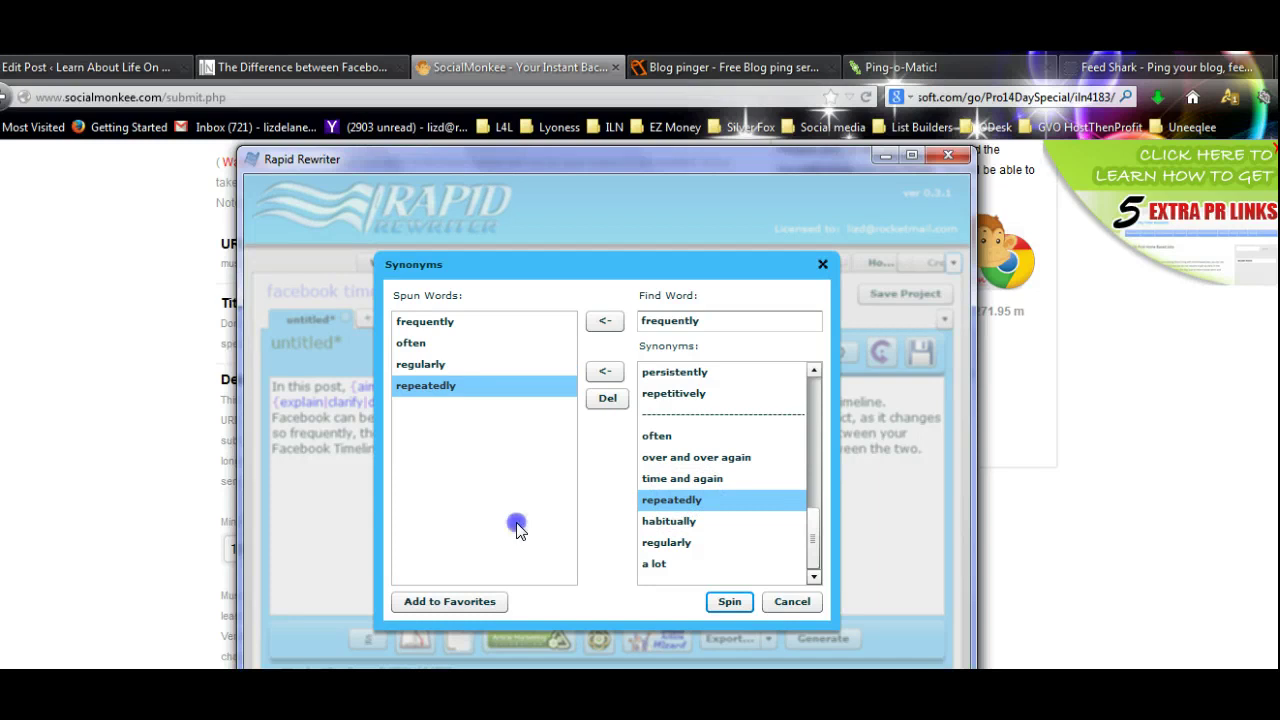
left_click(729, 601)
left_click(510, 557)
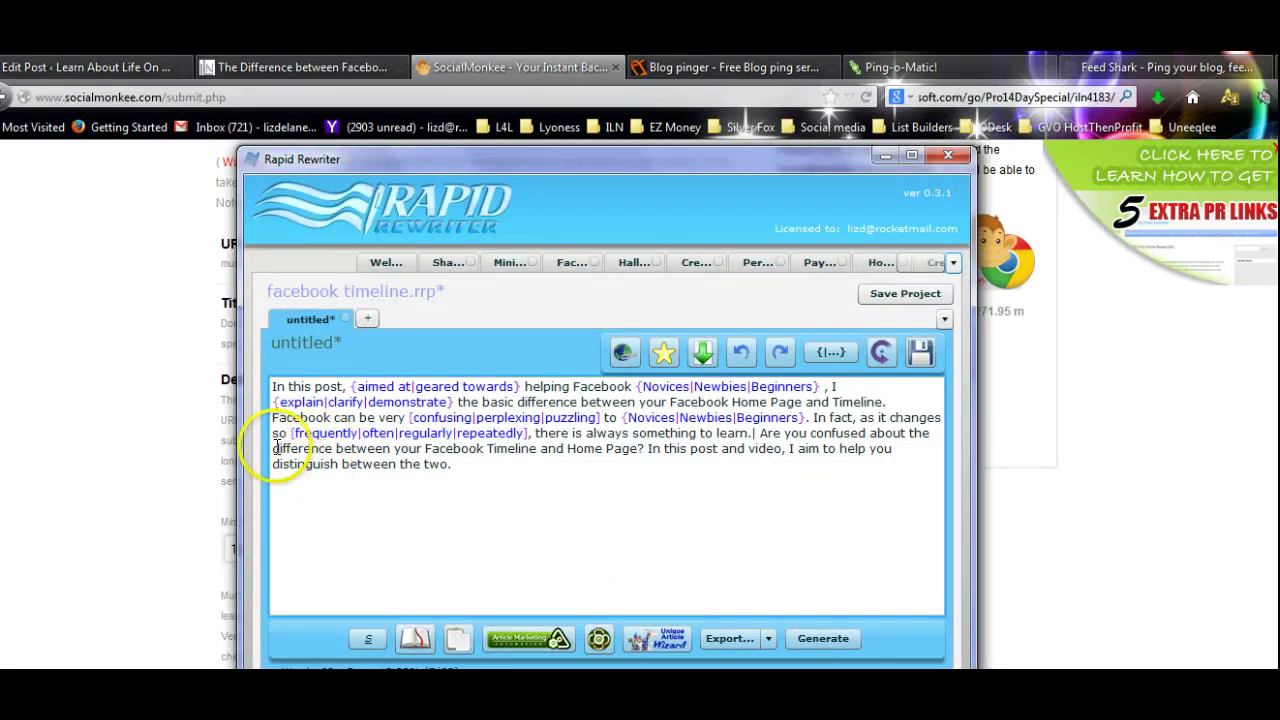
- Replace the square brackets around "frequently|often|regularly|repeatedly" with curly braces
left_click(529, 433)
type(",")
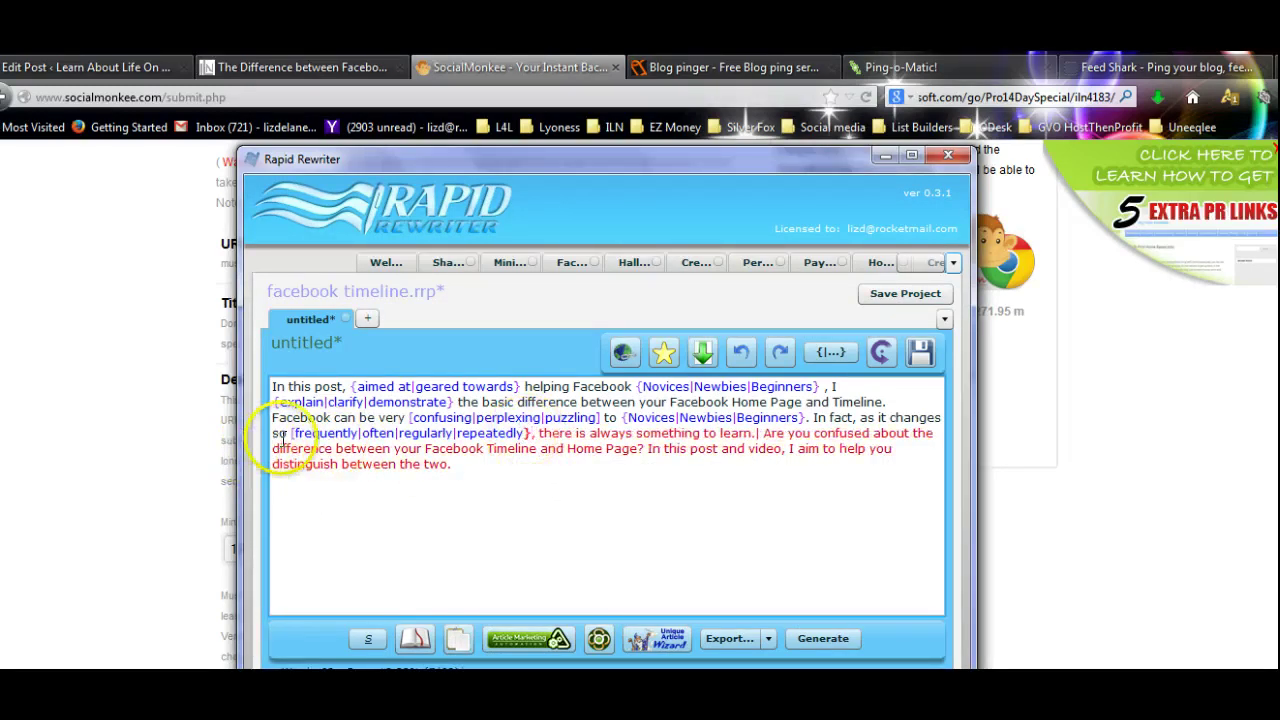
left_click(293, 433)
type("{")
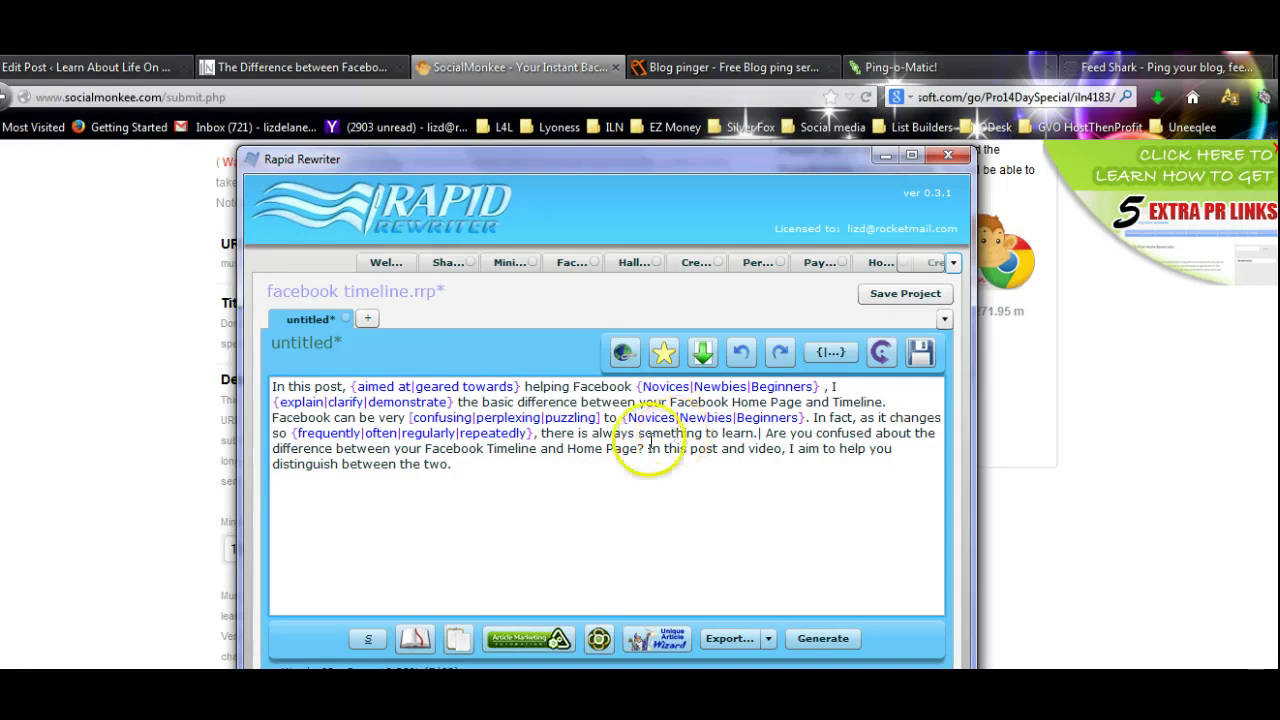
- Spin the word "always" with "constantly" and enclose the group in curly braces instead of square brackets
double_click(612, 434)
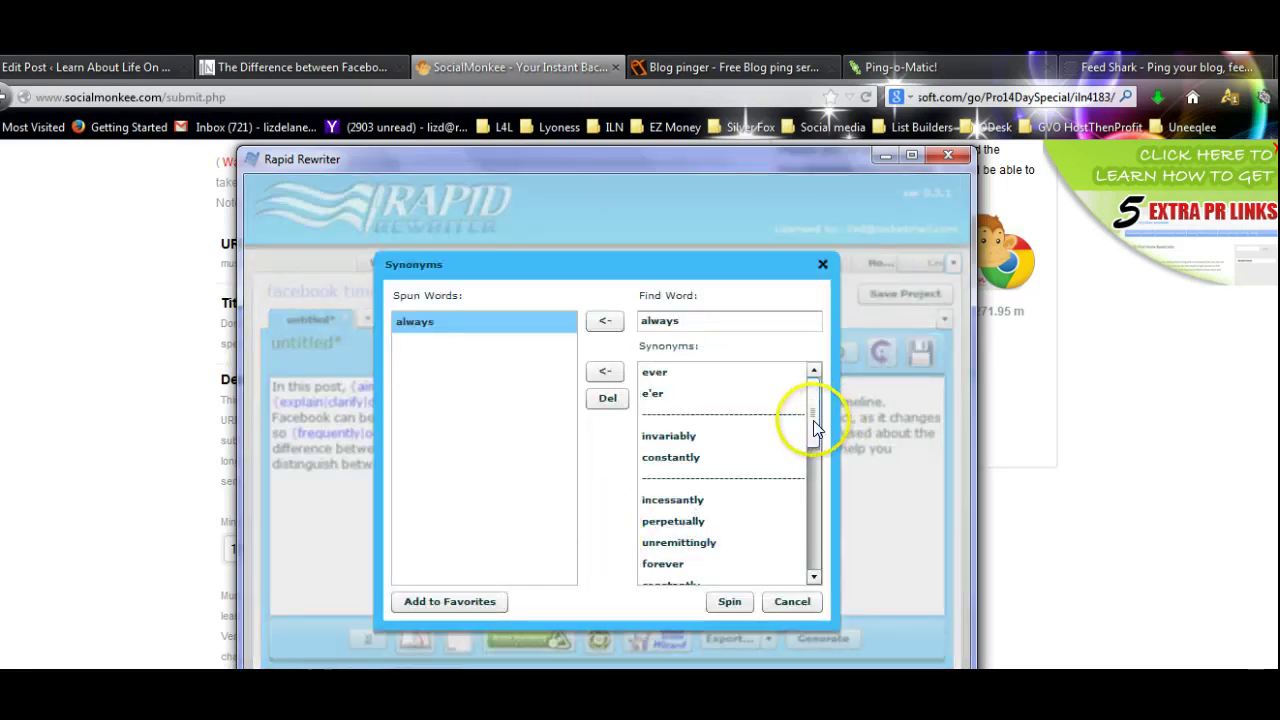
left_click_drag(814, 428, 814, 537)
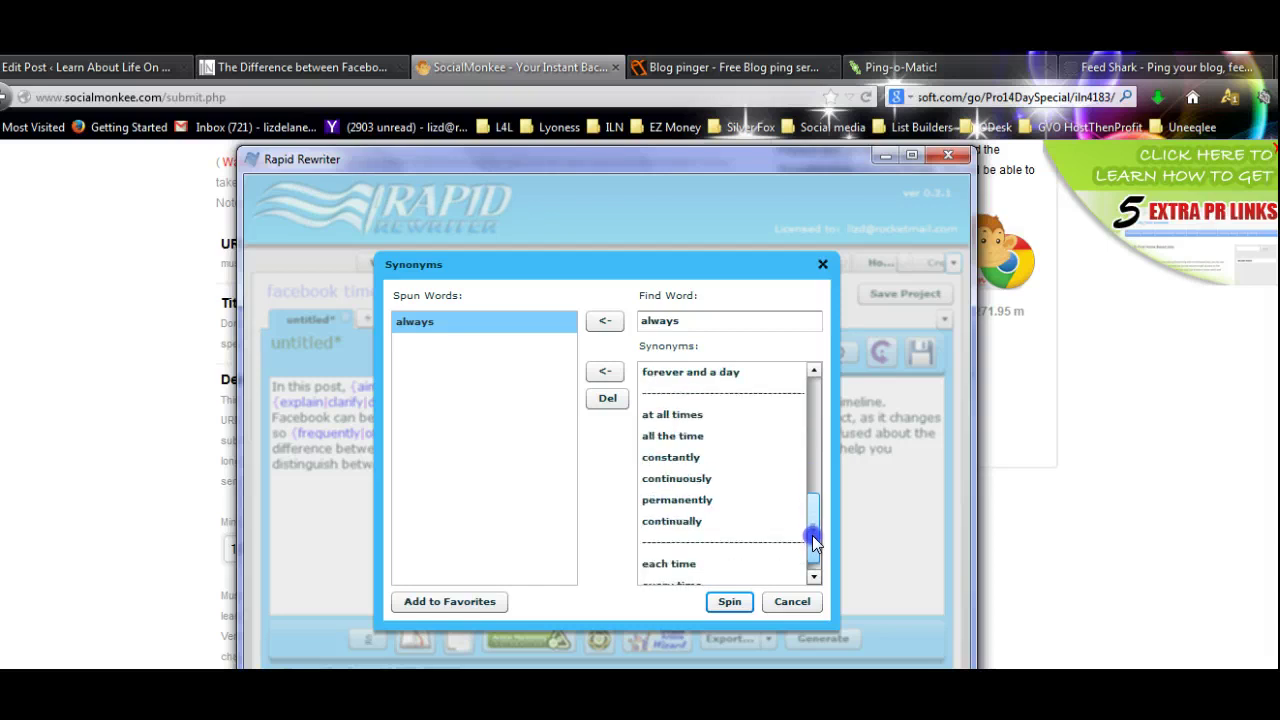
left_click_drag(814, 500, 818, 452)
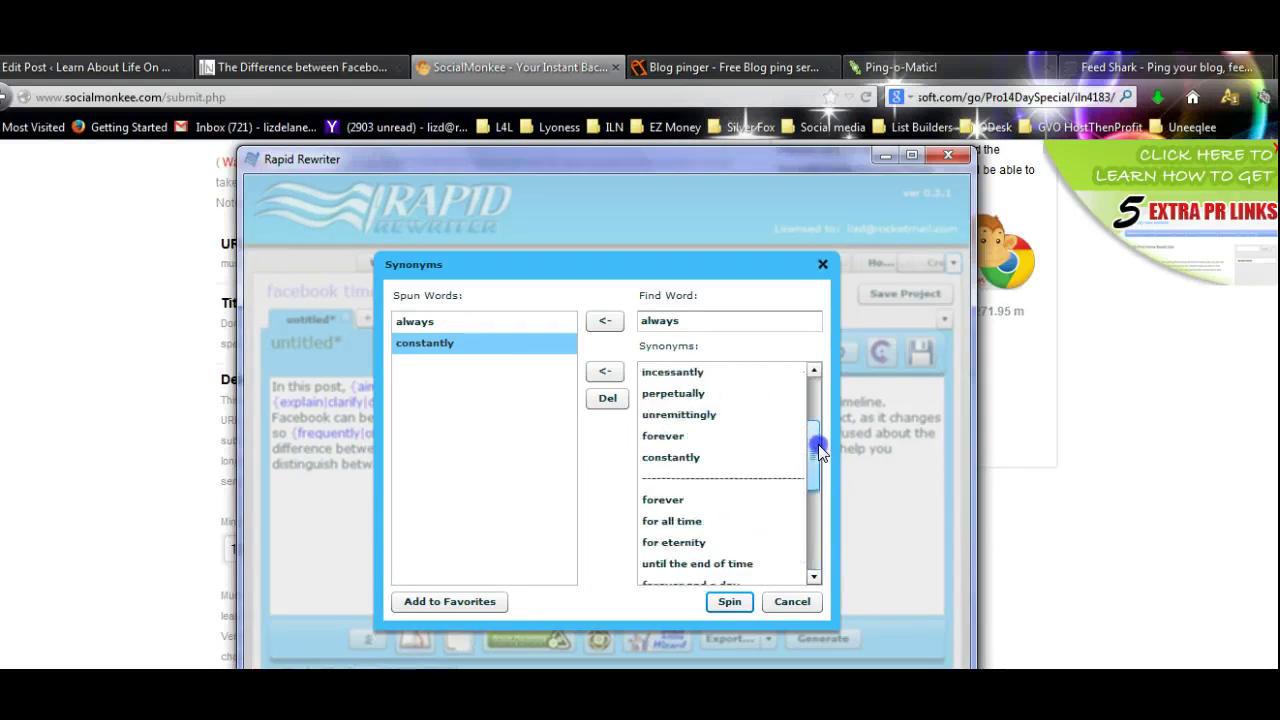
left_click(726, 601)
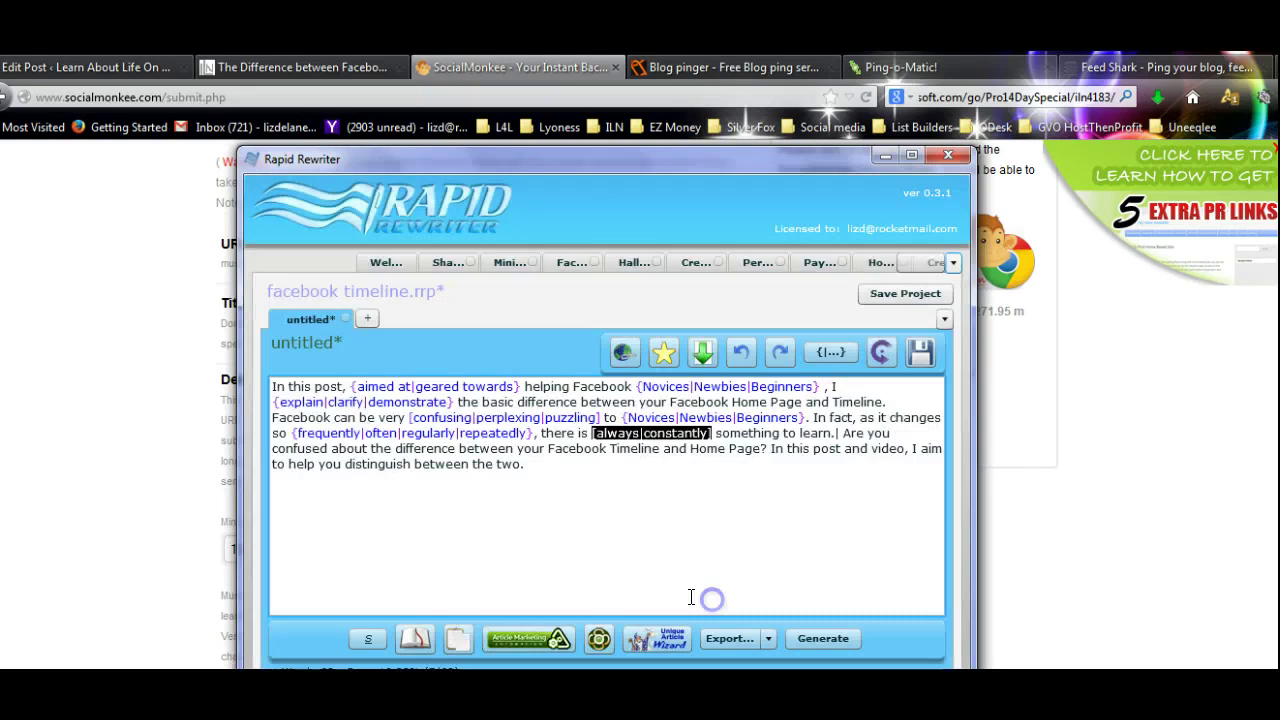
left_click(714, 433)
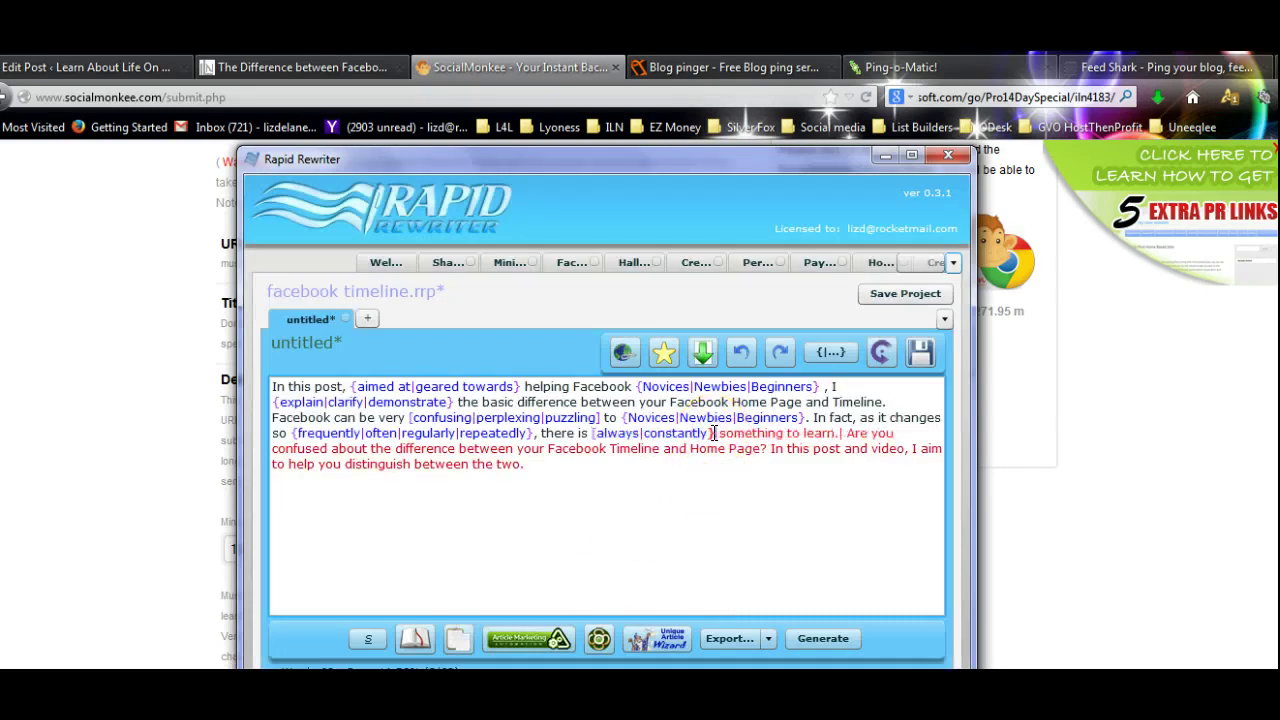
left_click(595, 433)
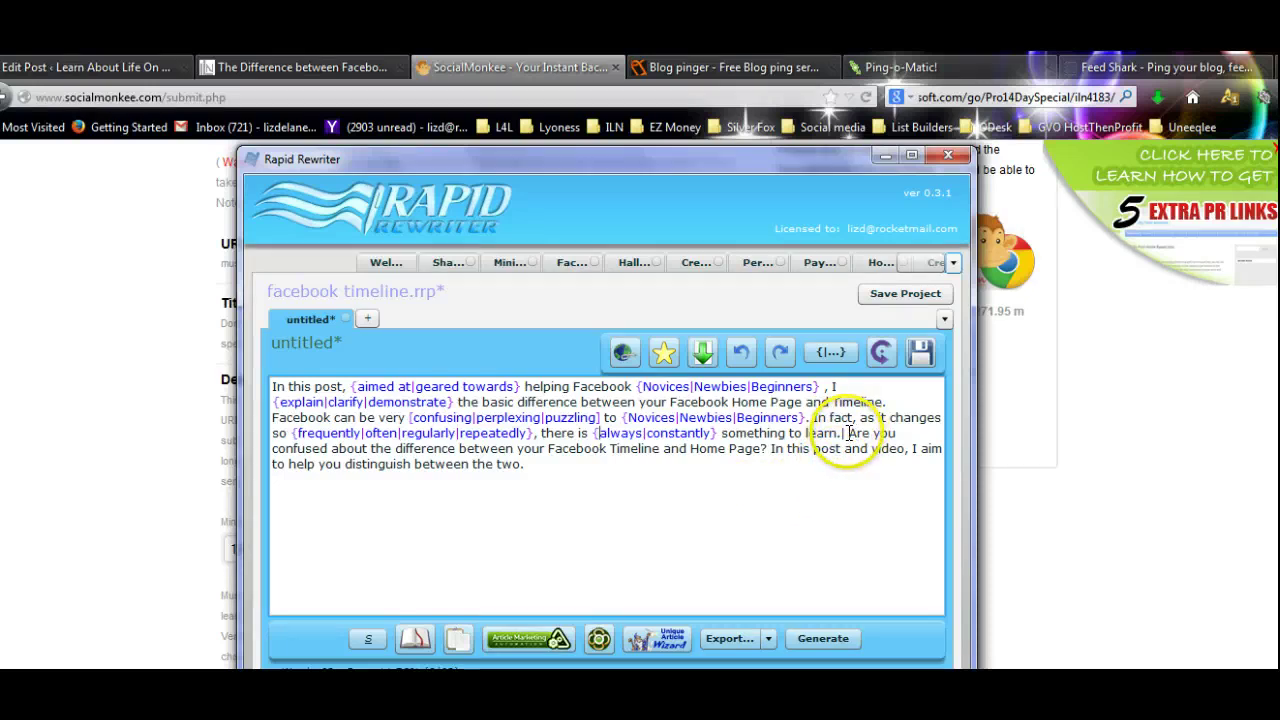
- Spin the word "confused" in the "Are you confused" question with the synonyms "bewildered" and "baffled"
double_click(299, 449)
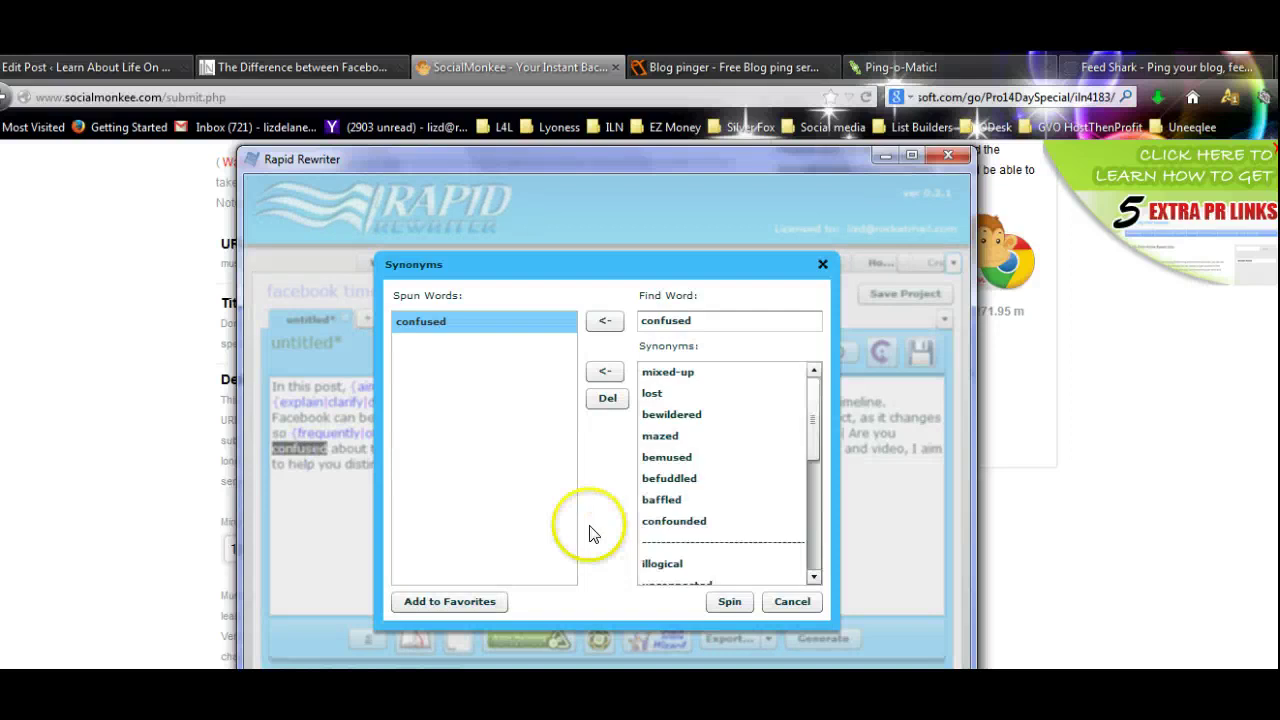
double_click(690, 416)
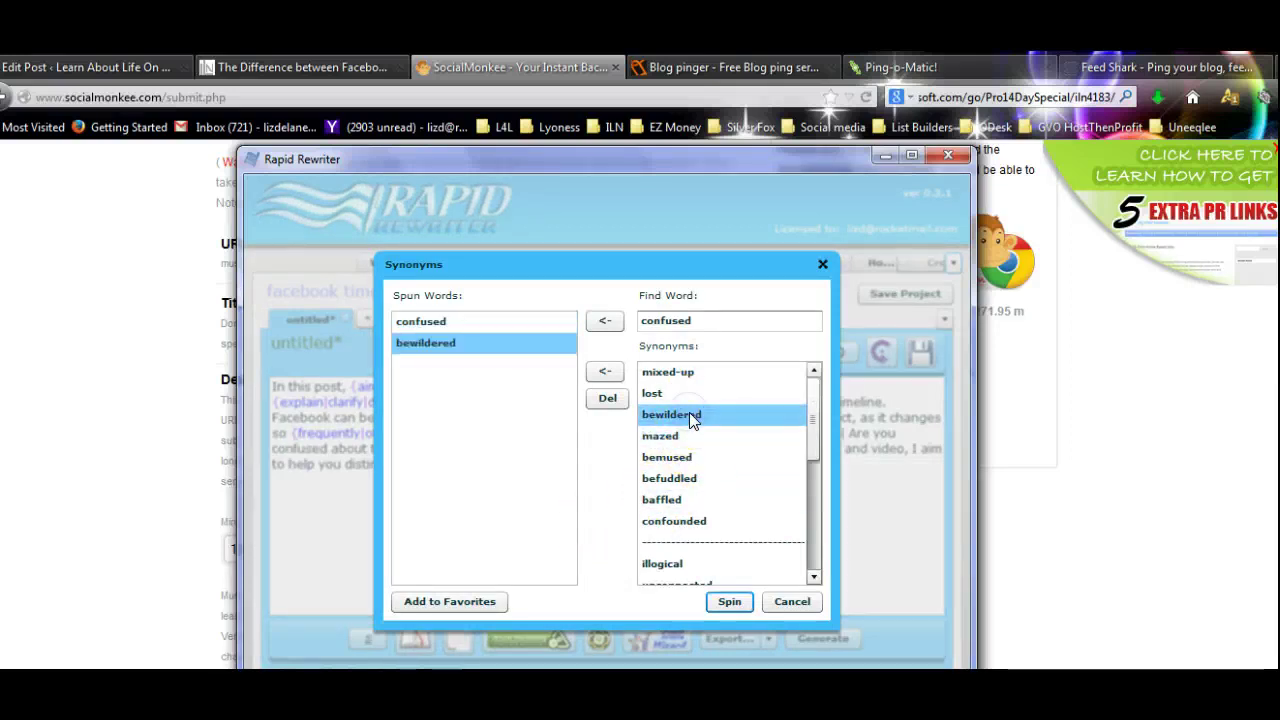
double_click(680, 499)
left_click_drag(809, 449, 825, 570)
left_click(729, 601)
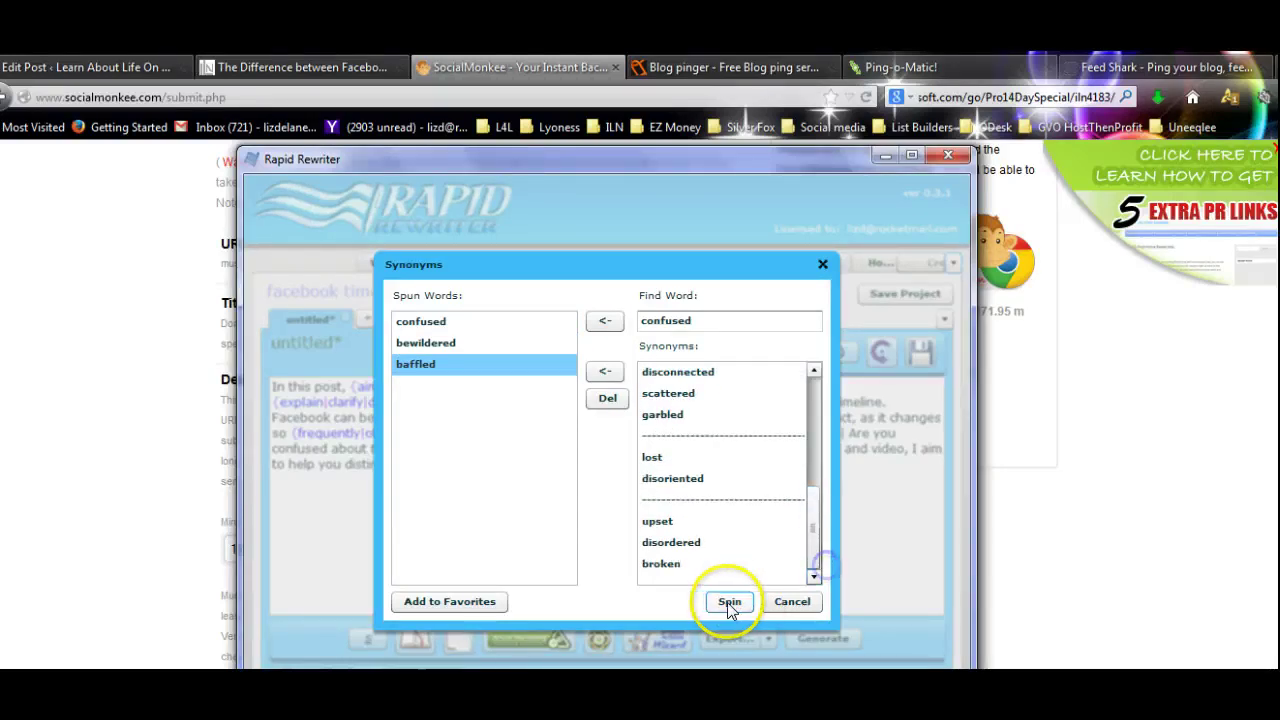
- Replace the square brackets around "confused|bewildered|baffled" with curly braces
left_click(459, 448)
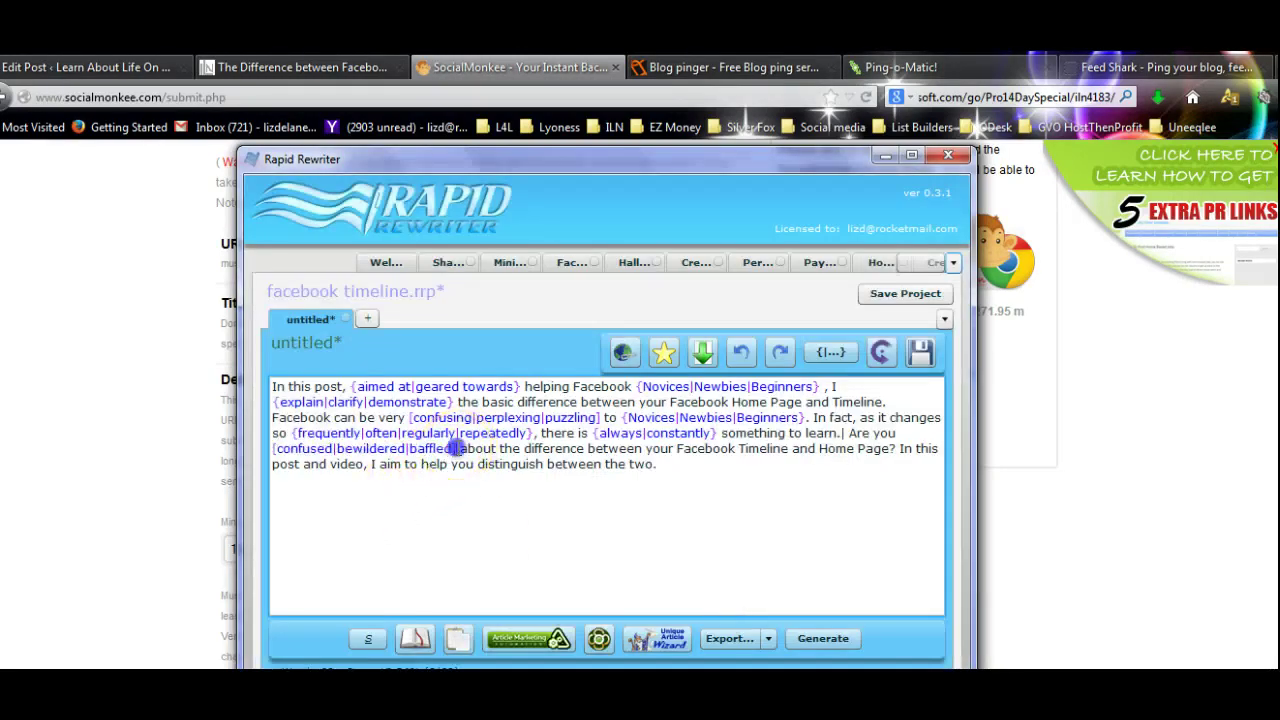
left_click(280, 449)
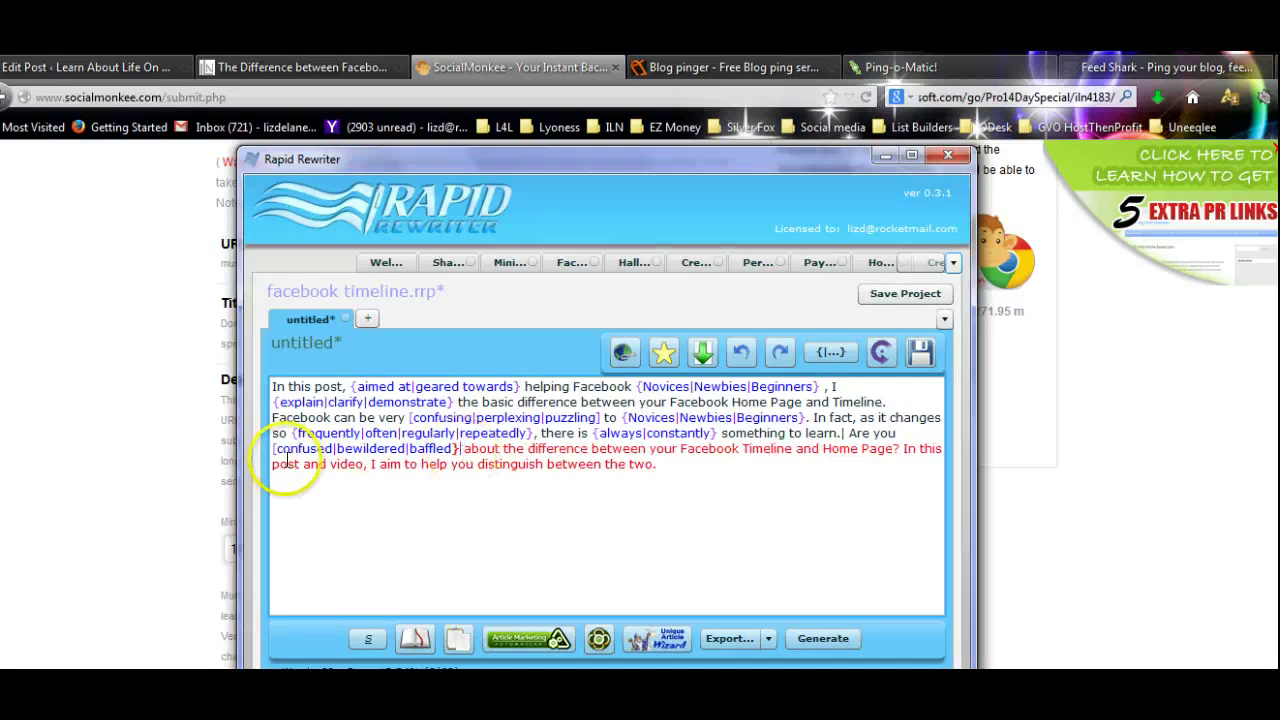
type("{")
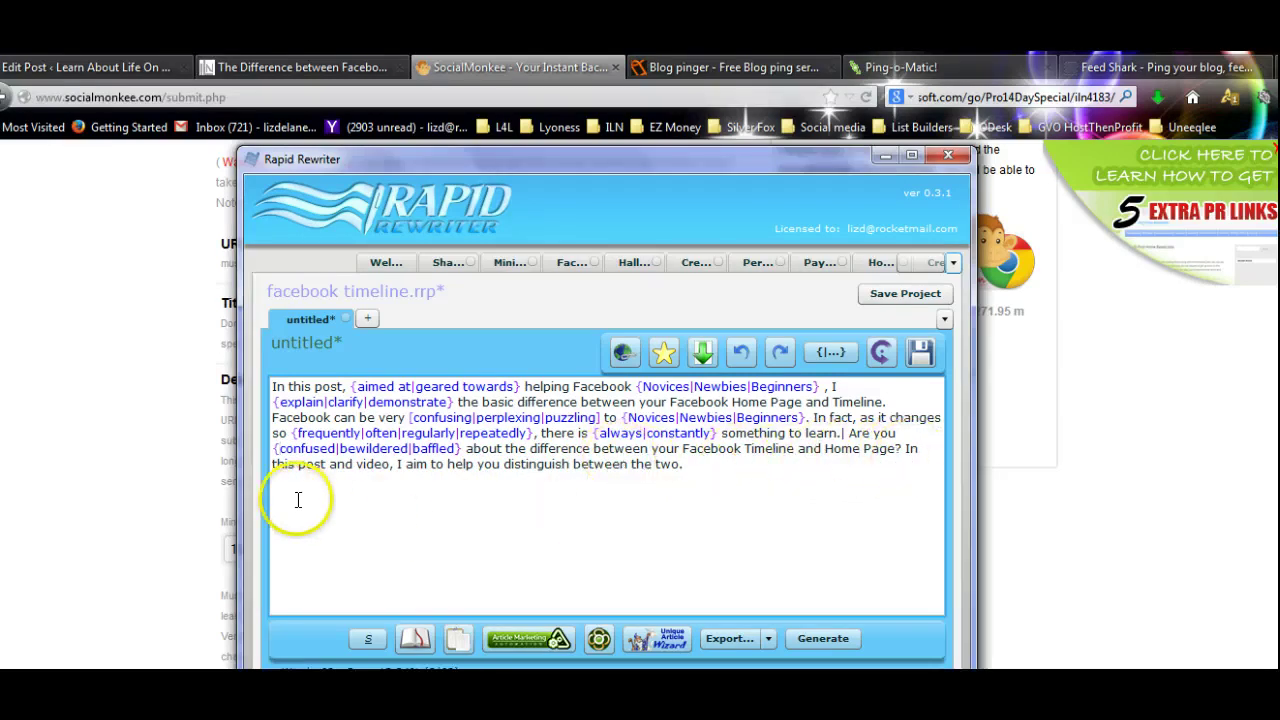
- Spin the word "aim" in the last sentence with the synonym "propose"
double_click(418, 464)
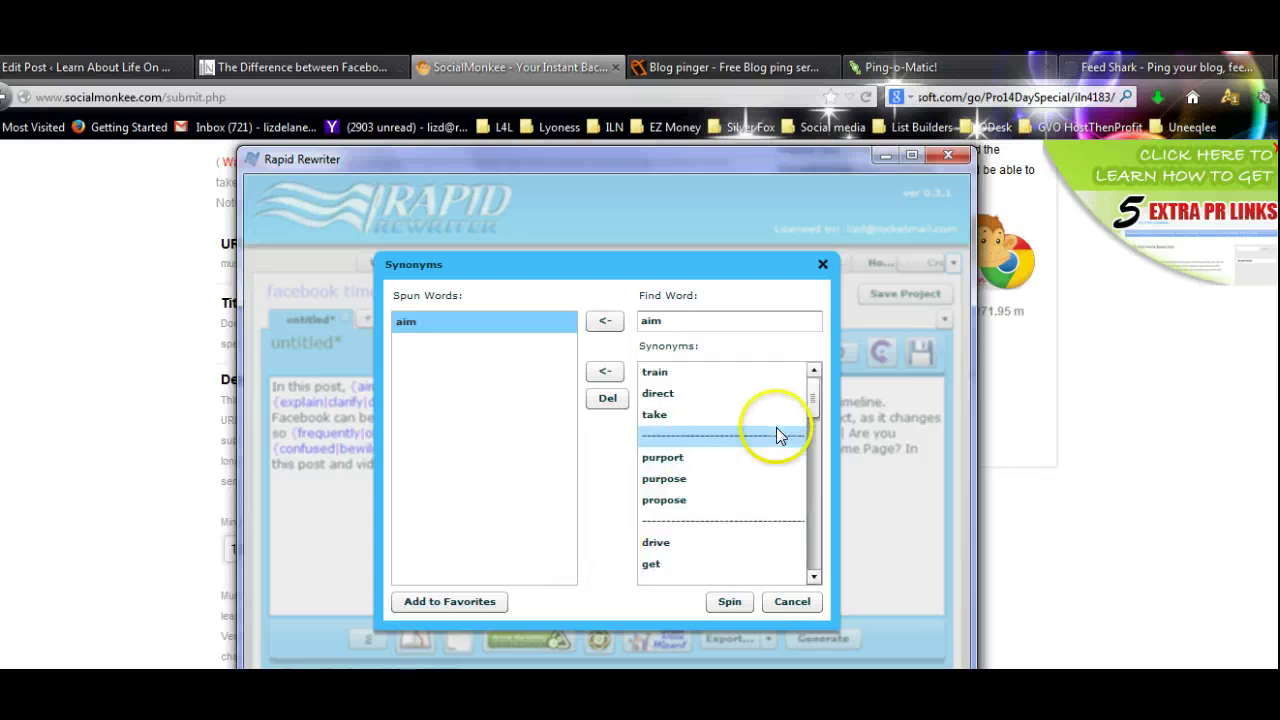
scroll(815, 410, "down", 3)
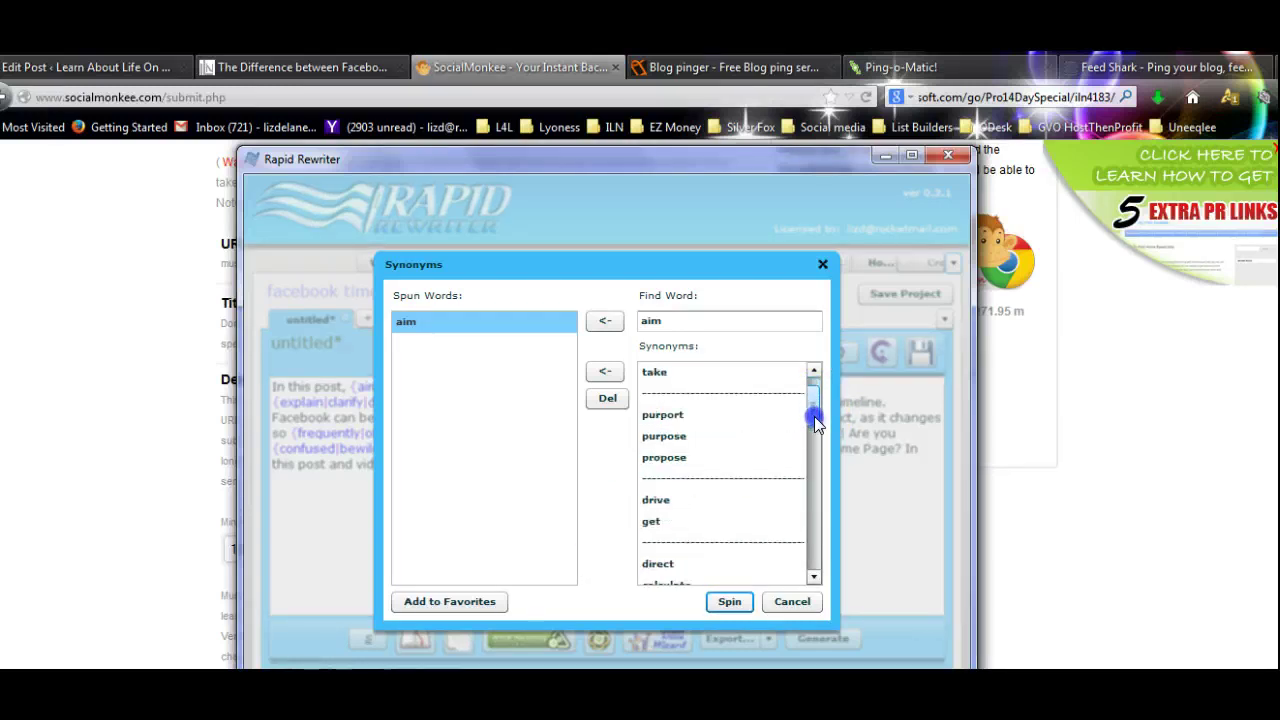
double_click(714, 436)
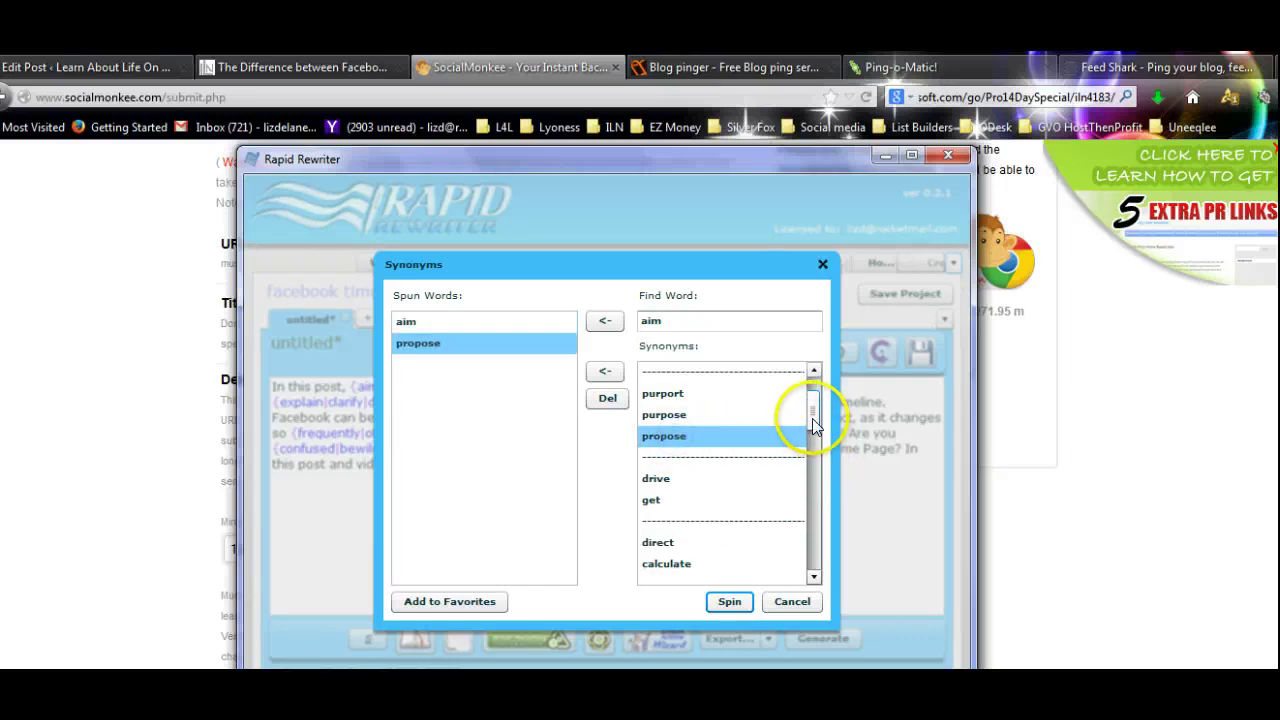
scroll(815, 432, "down", 2)
scroll(817, 450, "down", 6)
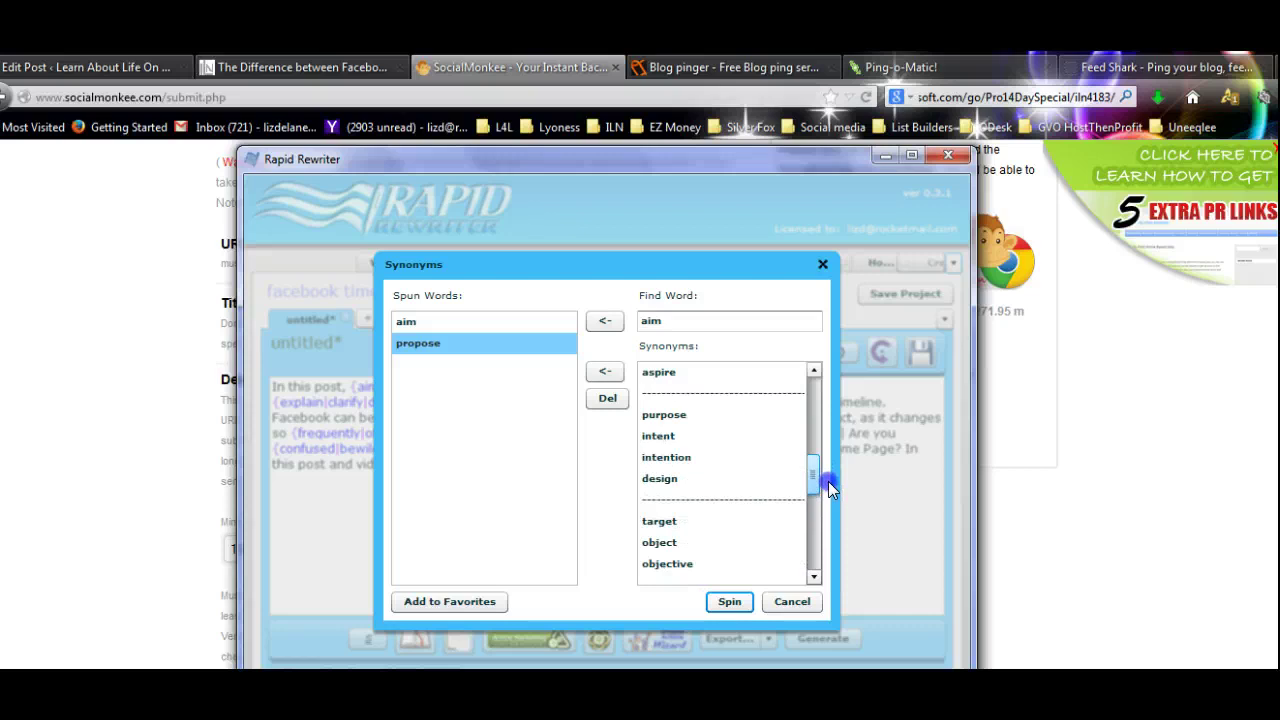
left_click_drag(828, 481, 825, 570)
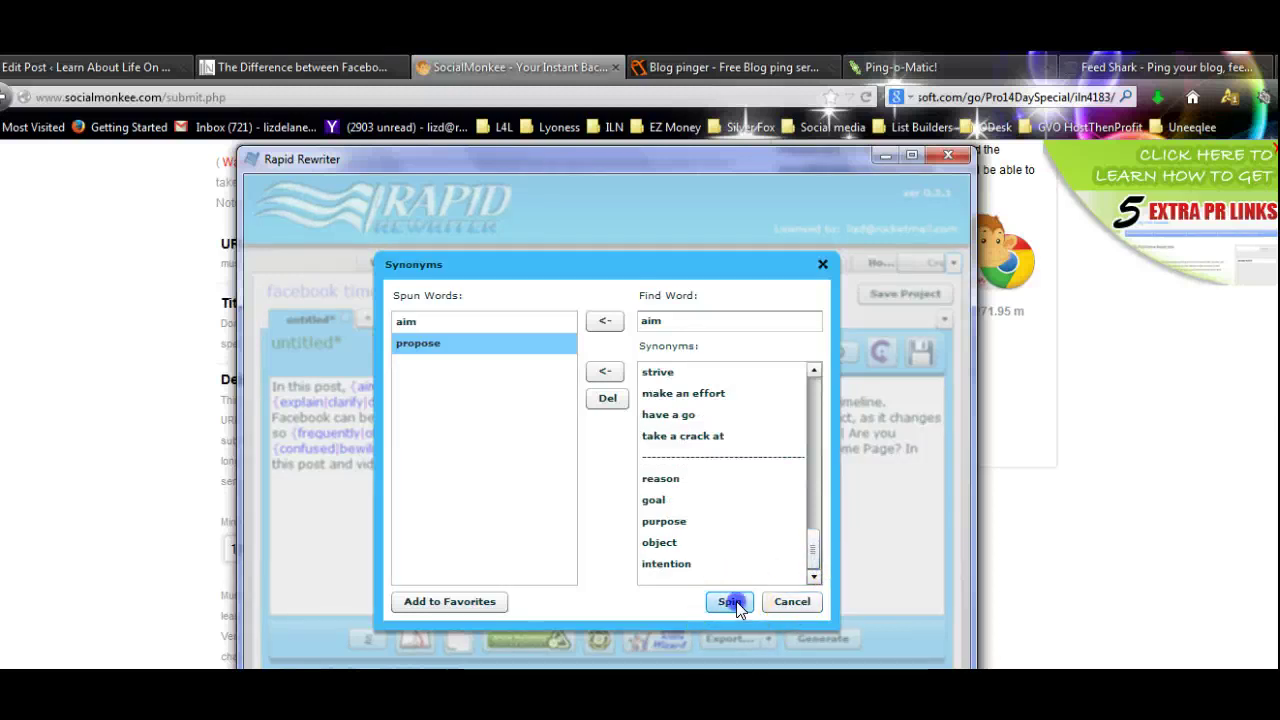
left_click(729, 602)
- Replace the square brackets around "aim|propose" with curly braces
left_click(493, 464)
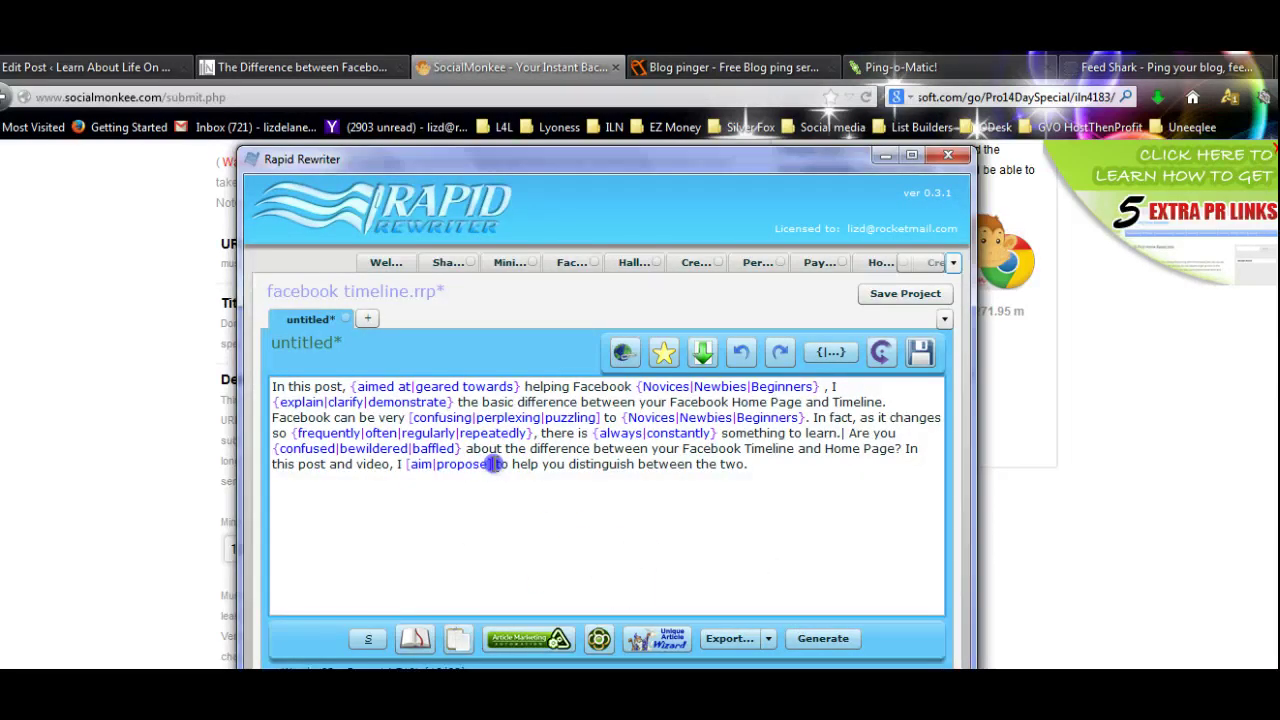
key("BackSpace")
type("}")
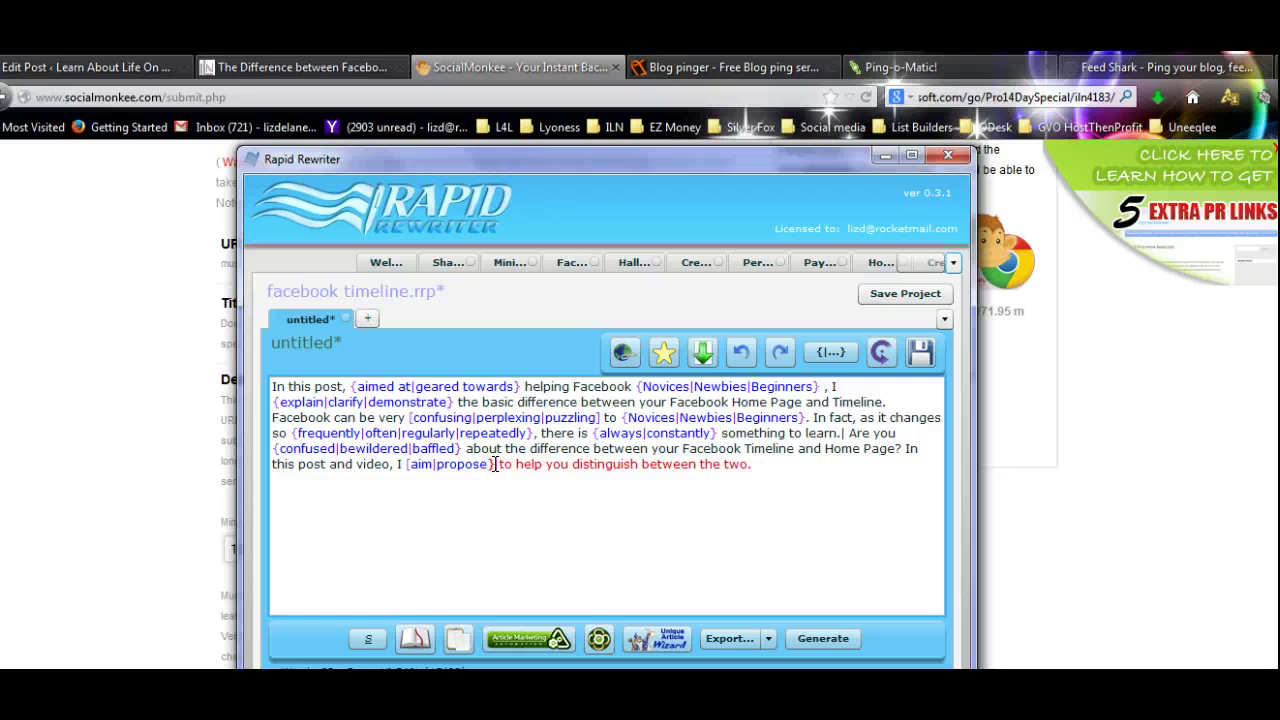
left_click(412, 464)
key("BackSpace")
type("{")
- Spin the word "help" in the last sentence with the synonym "assist"
double_click(530, 464)
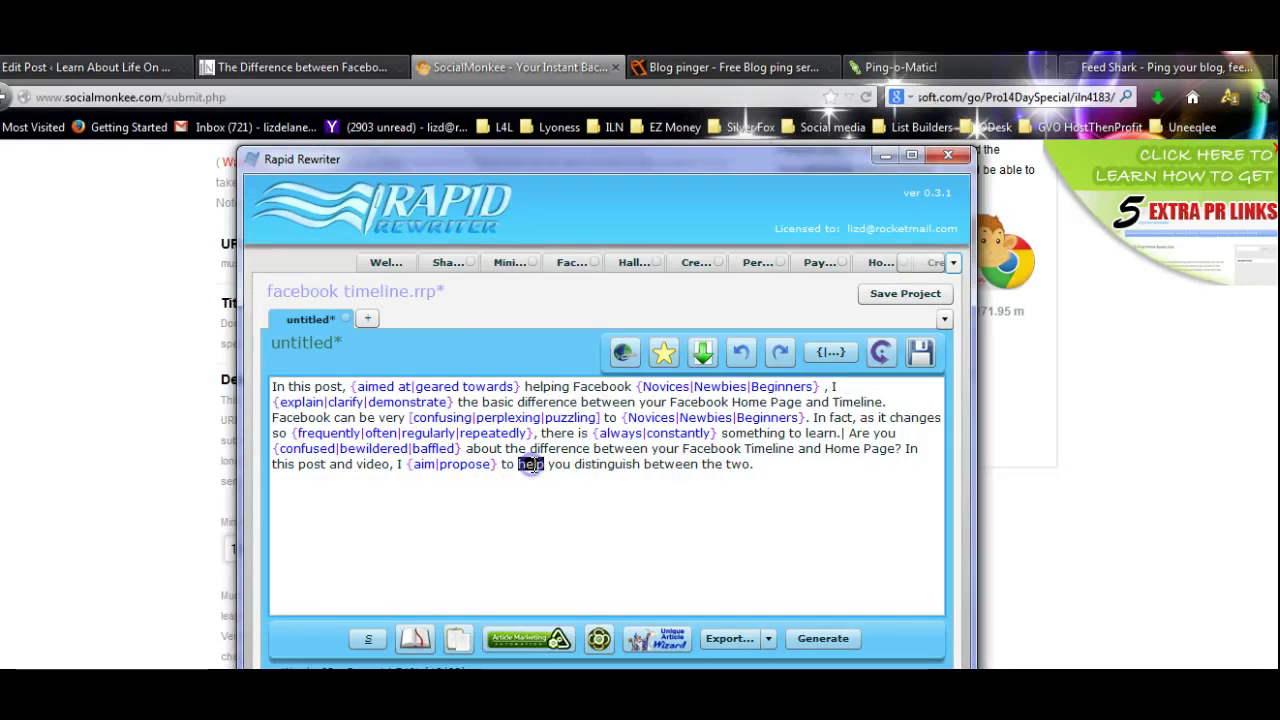
double_click(533, 464)
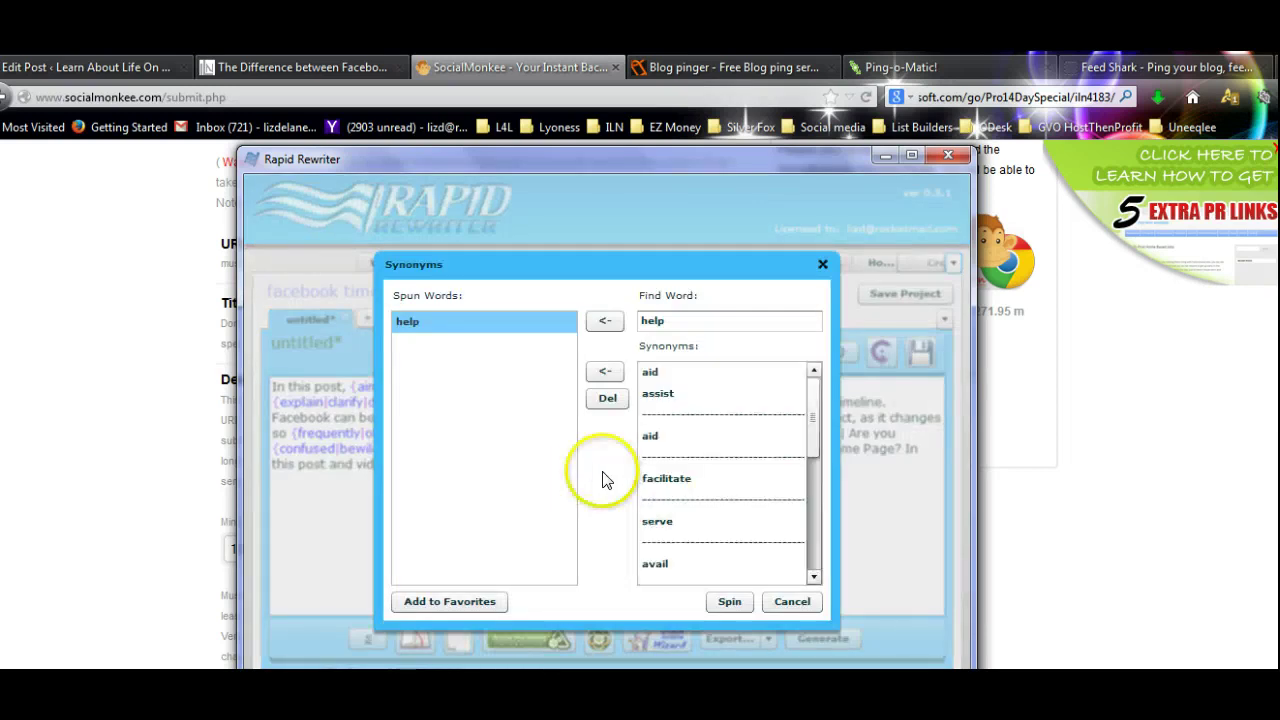
double_click(668, 394)
left_click_drag(816, 434, 816, 576)
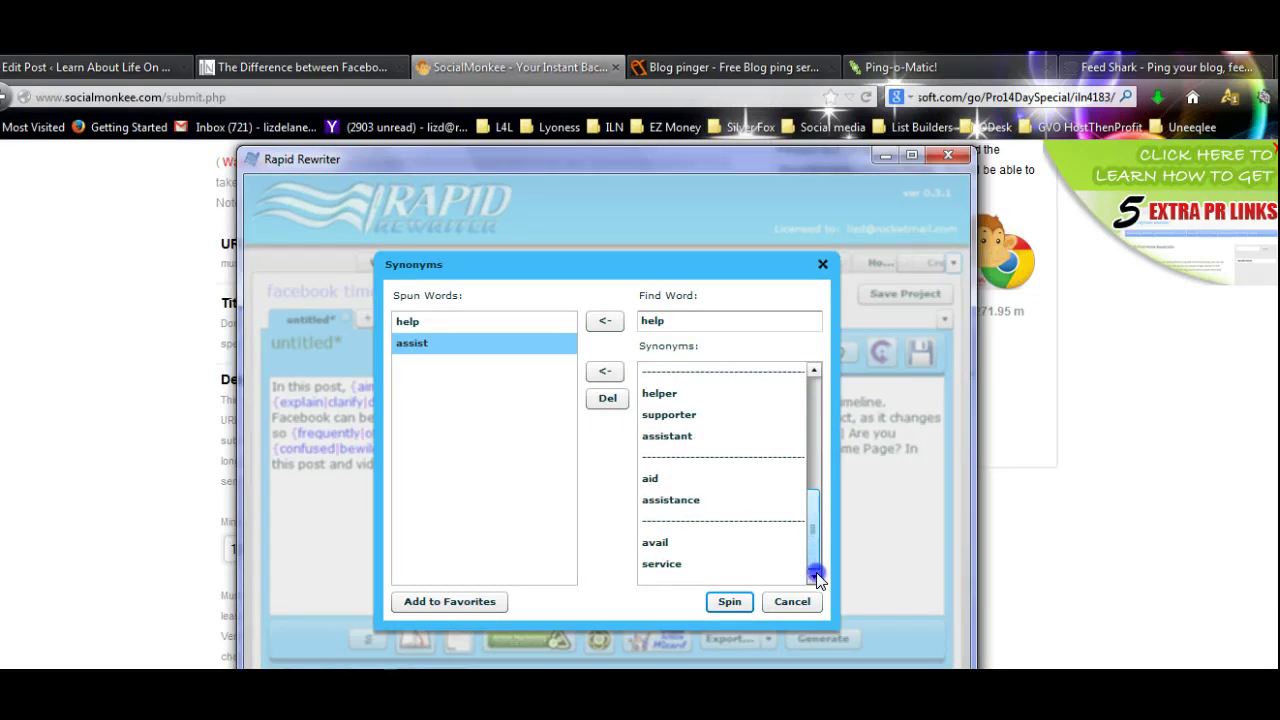
left_click(719, 606)
- Replace the square brackets around "help|assist" with curly braces
left_click(597, 464)
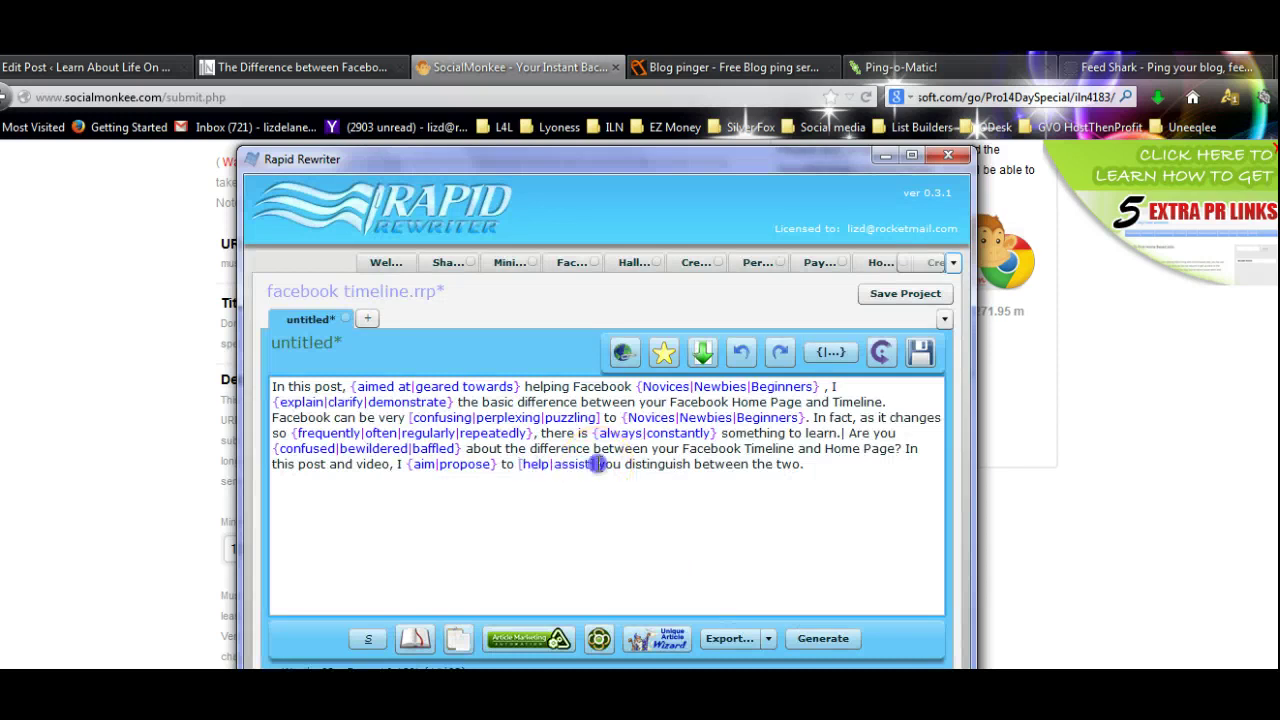
key("Delete")
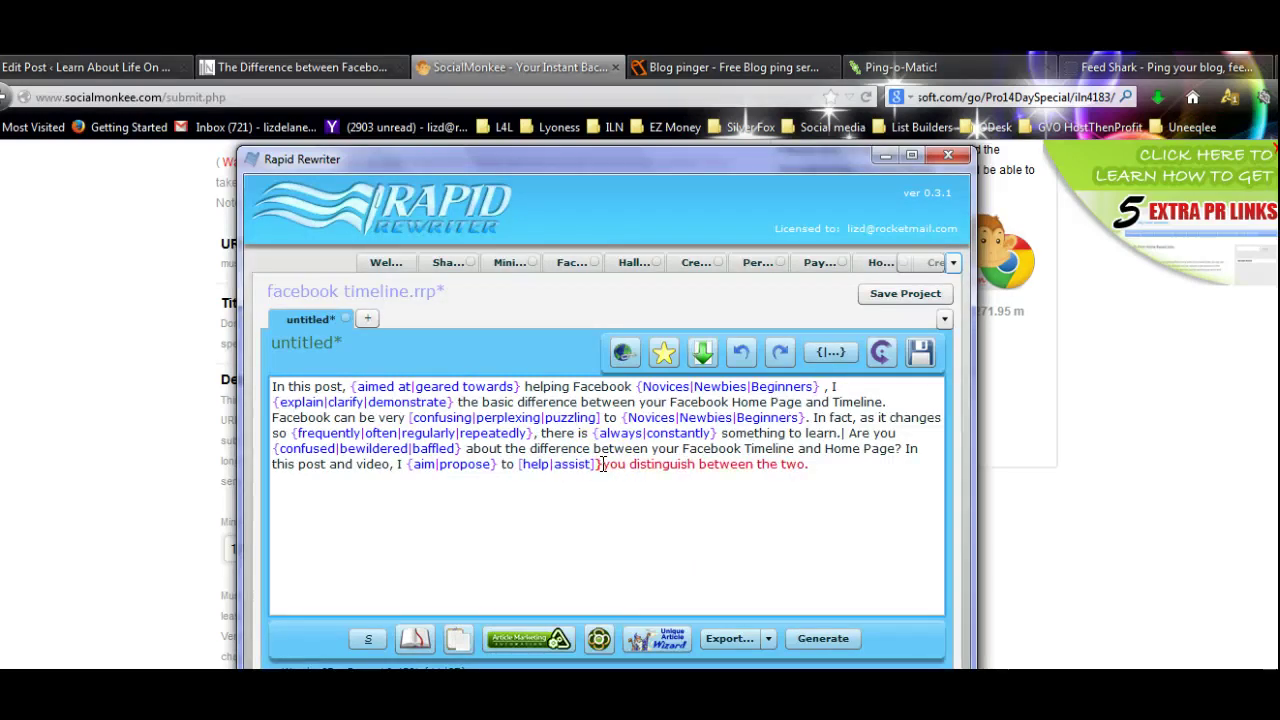
left_click(522, 464)
key("BackSpace")
type("{")
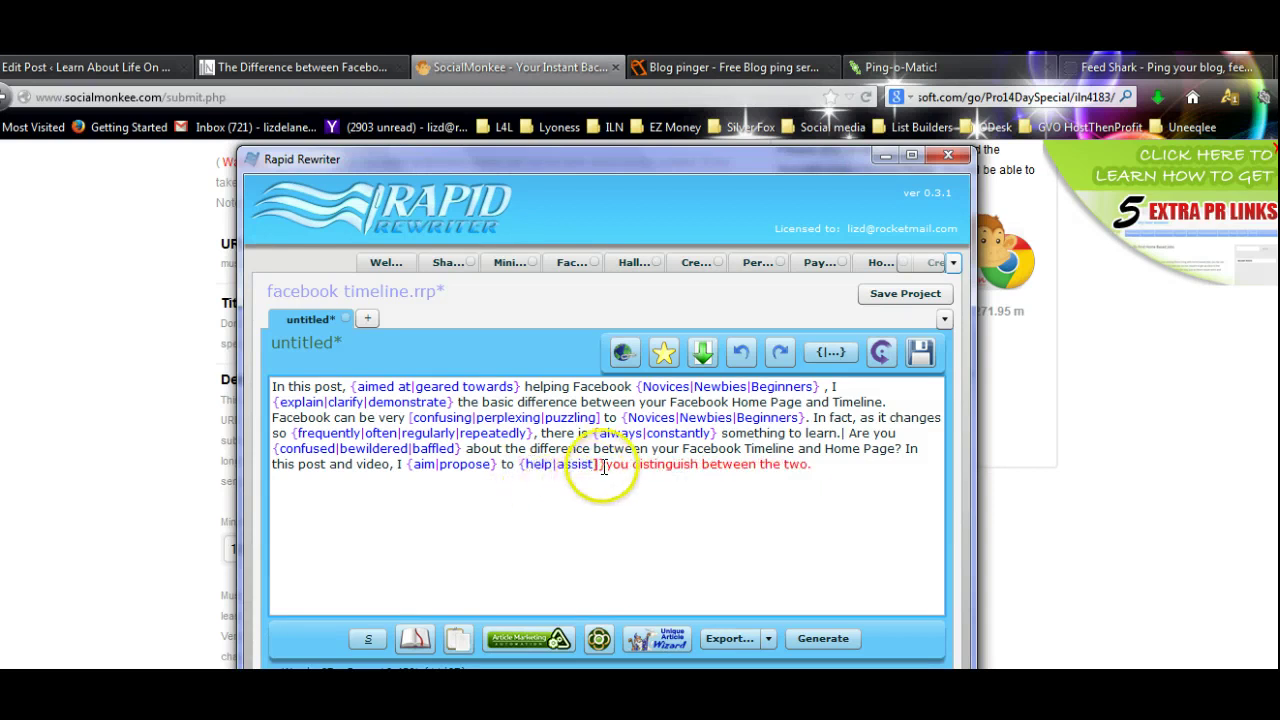
key("BackSpace")
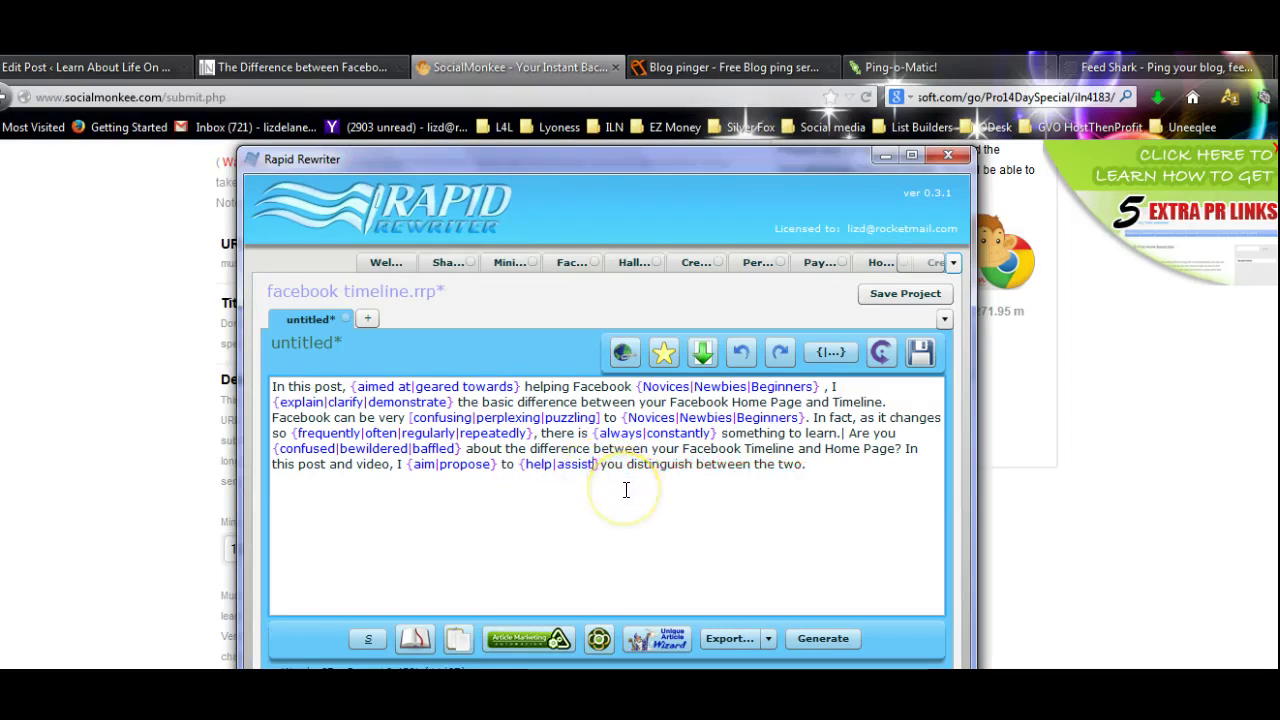
- Reword "distinguish" in the last sentence as "in distinguishing" and save the project
left_click(630, 464)
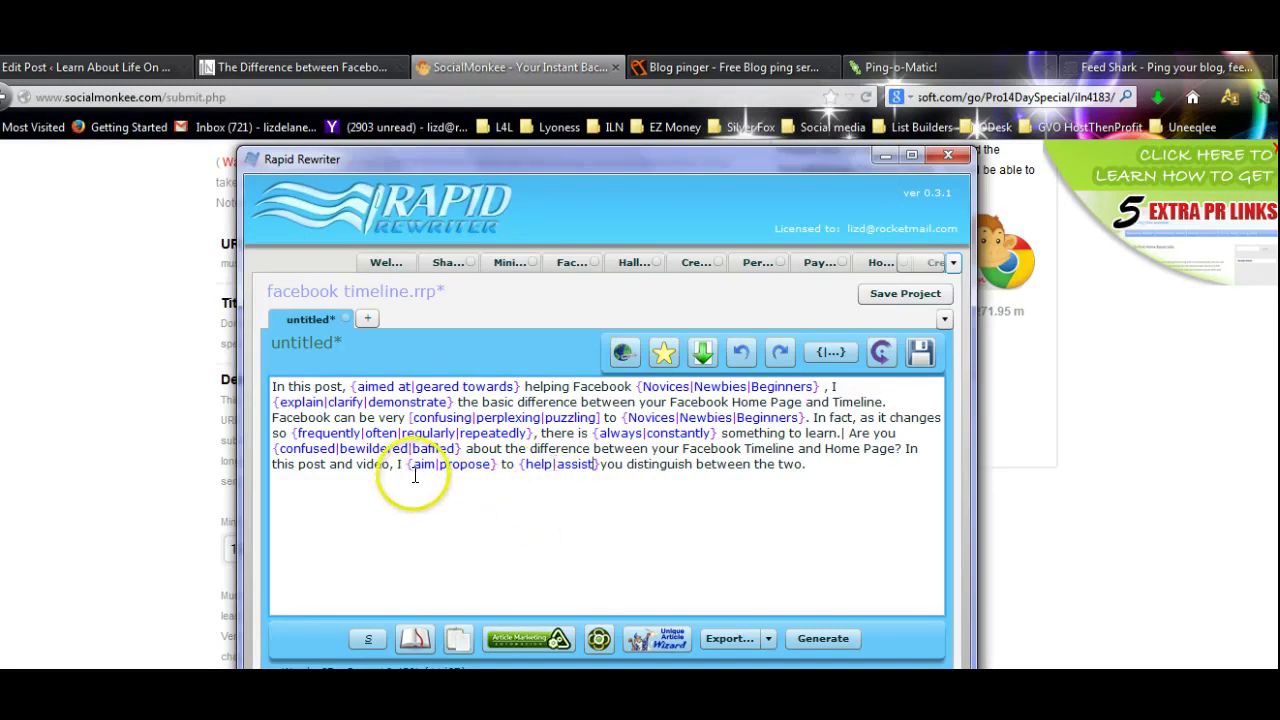
left_click(628, 464)
type("in")
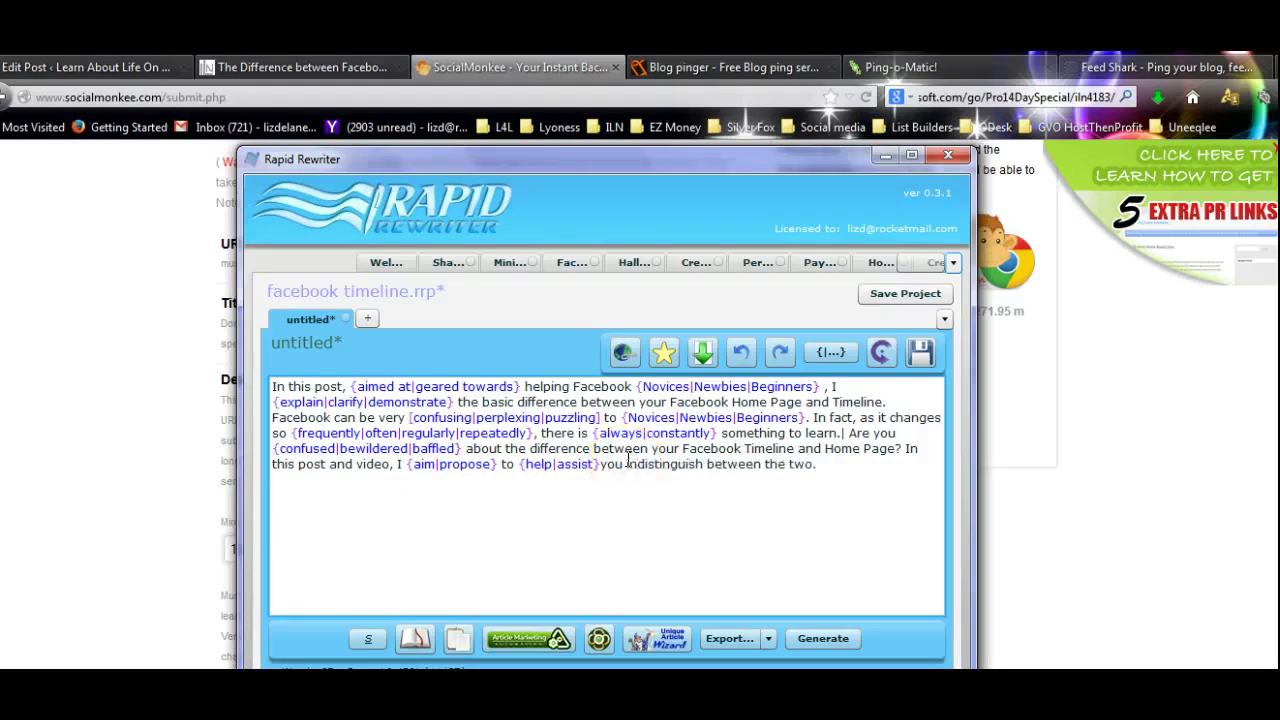
left_click(708, 464)
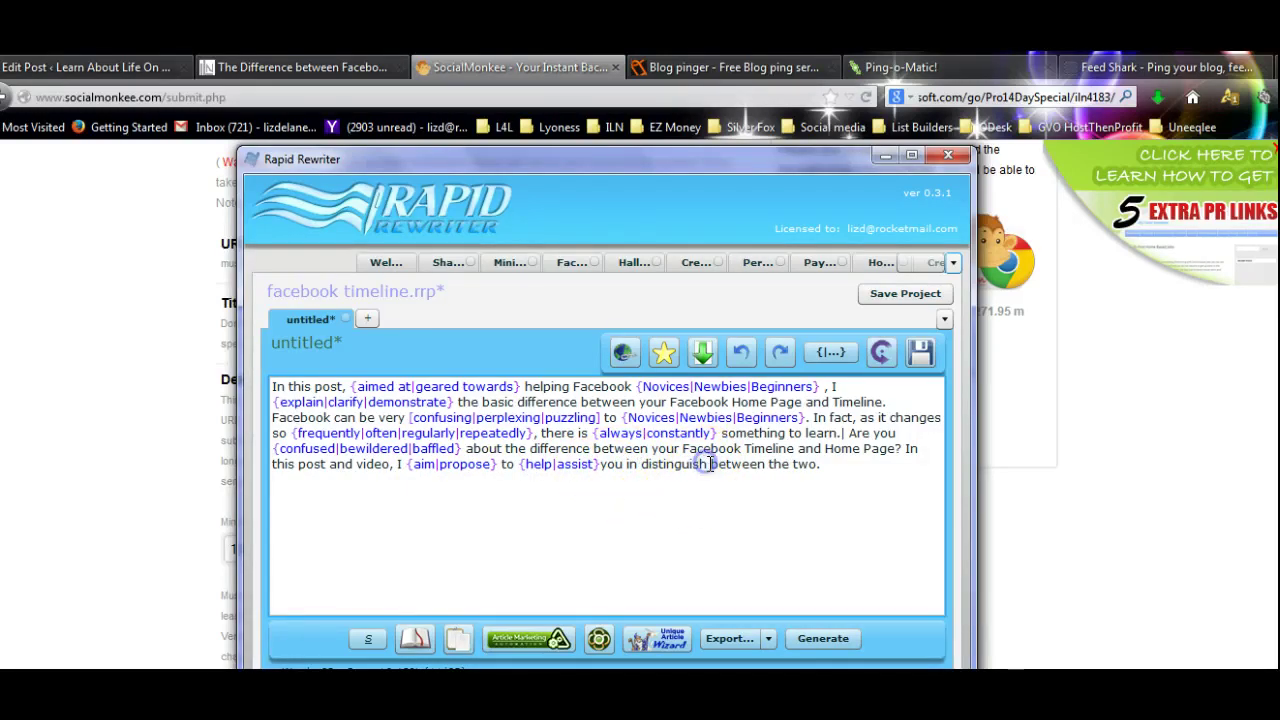
type("ing")
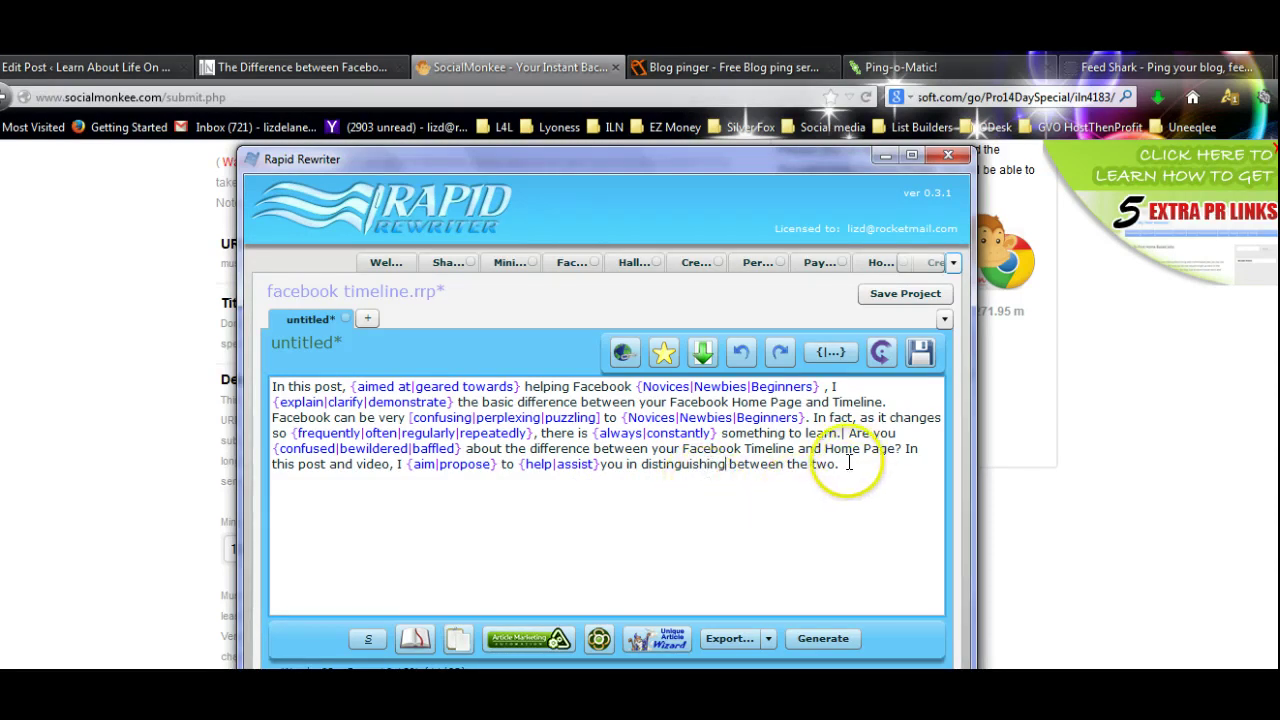
left_click(889, 293)
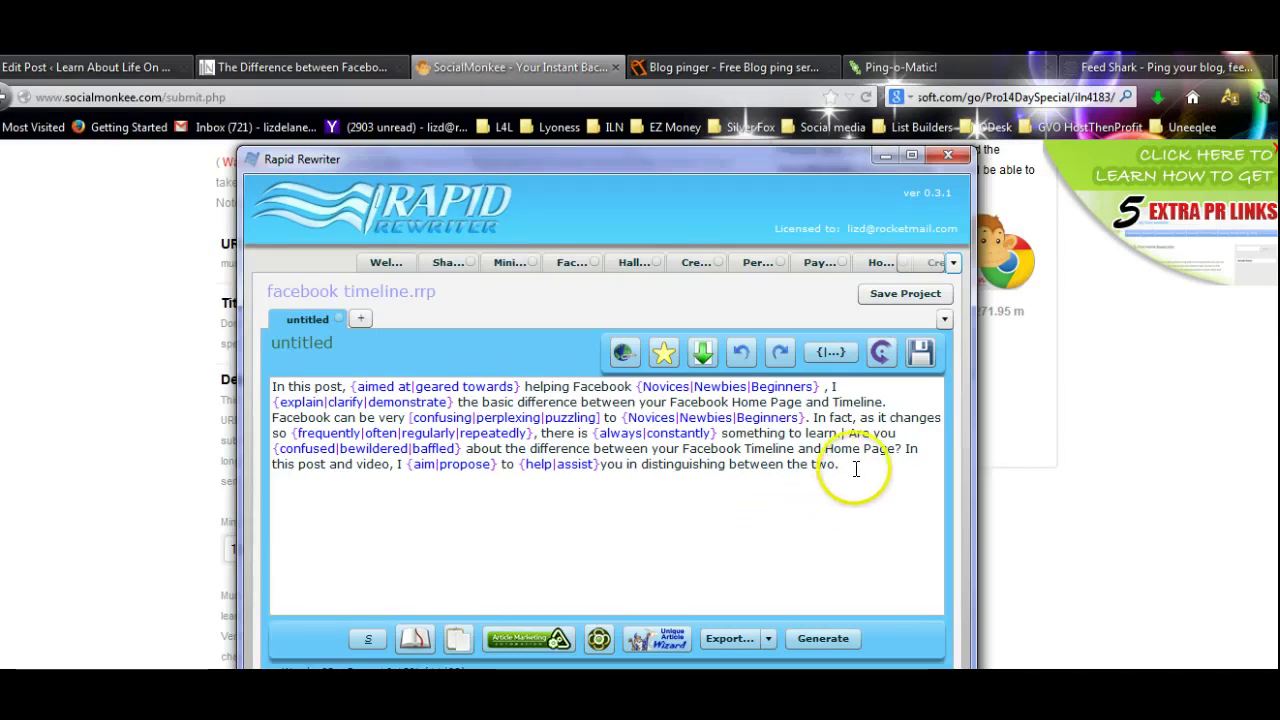
- Copy the whole spun text from Rapid Rewriter and paste it into the Description field of the SocialMonkee submission form
left_click_drag(850, 472, 270, 386)
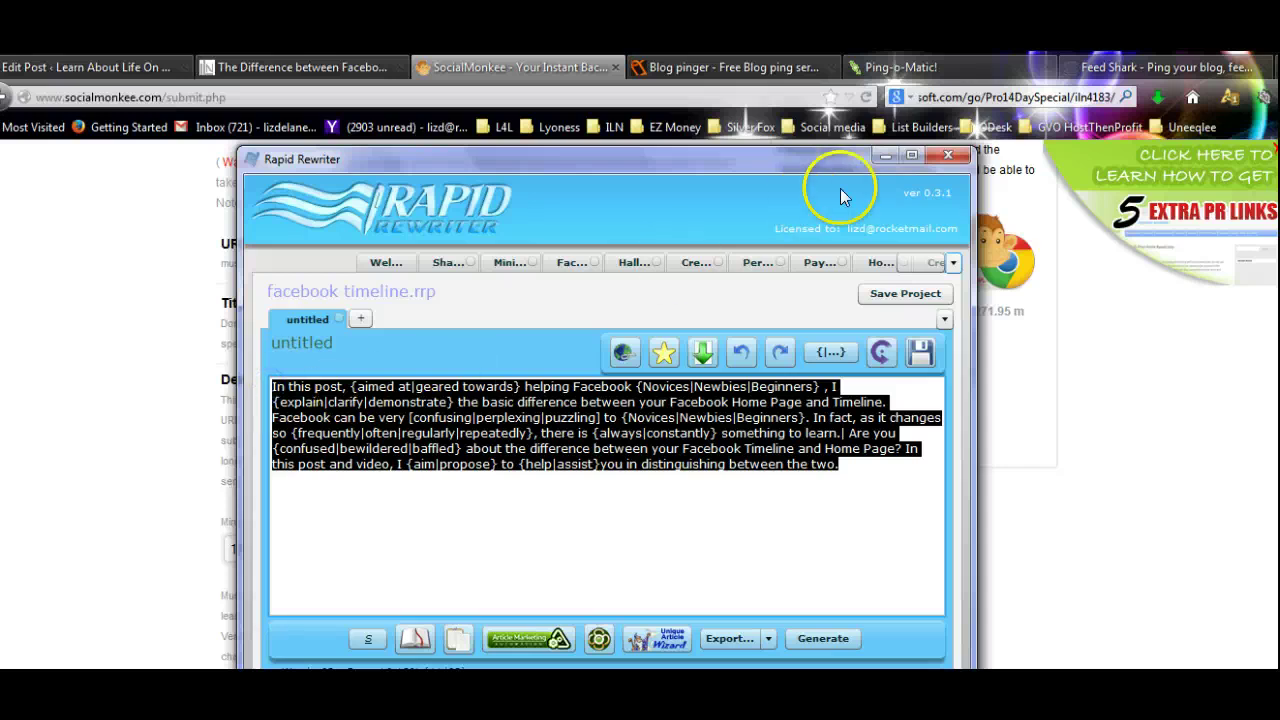
left_click(885, 156)
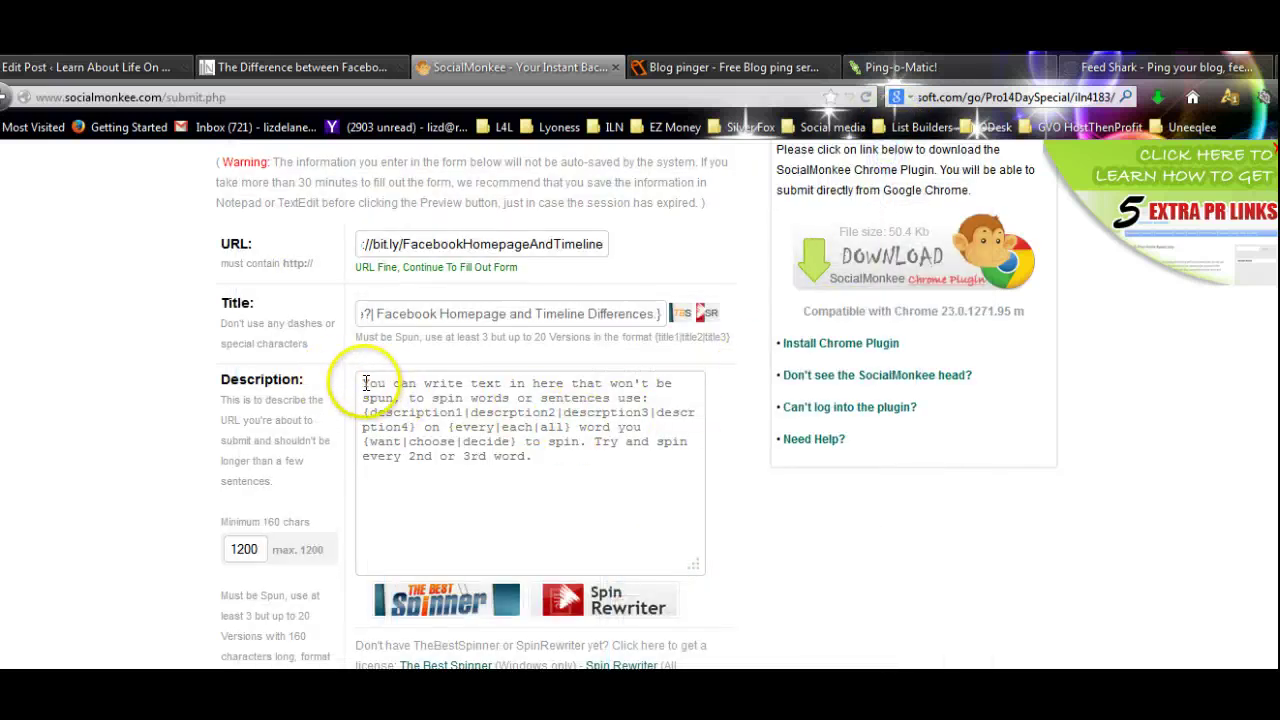
left_click(365, 382)
key("ctrl+v")
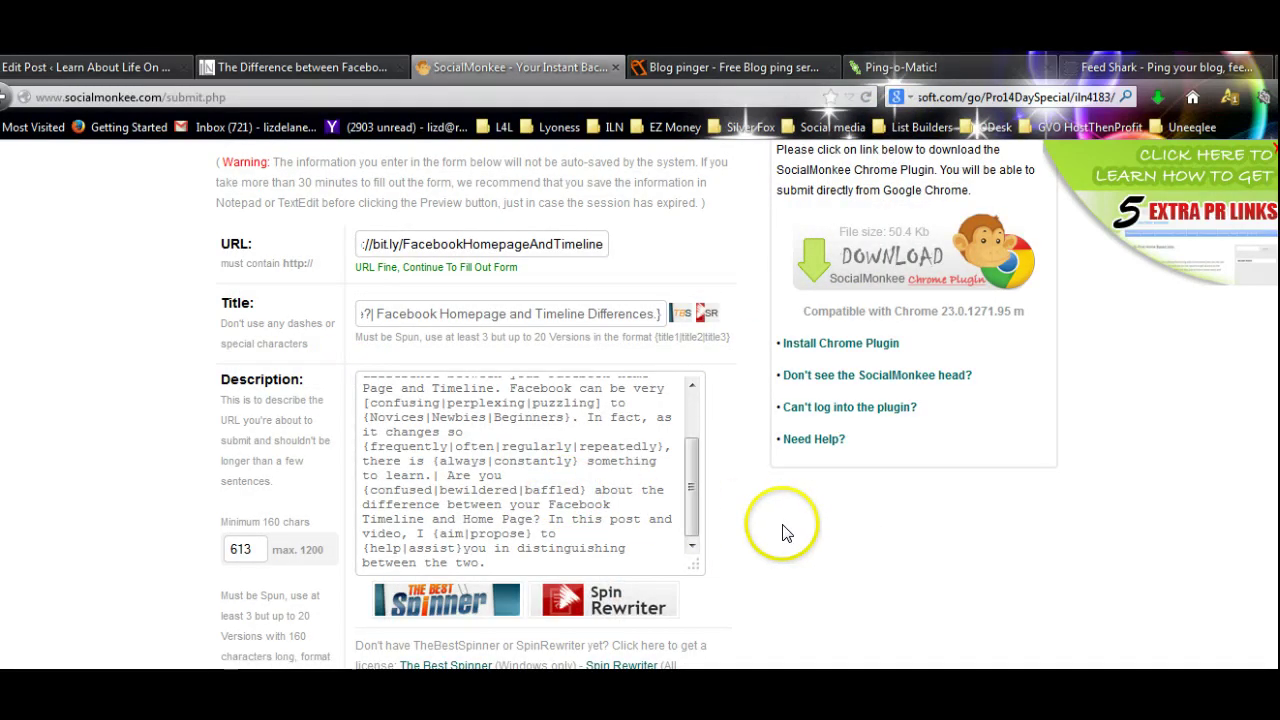
left_click_drag(692, 460, 689, 486)
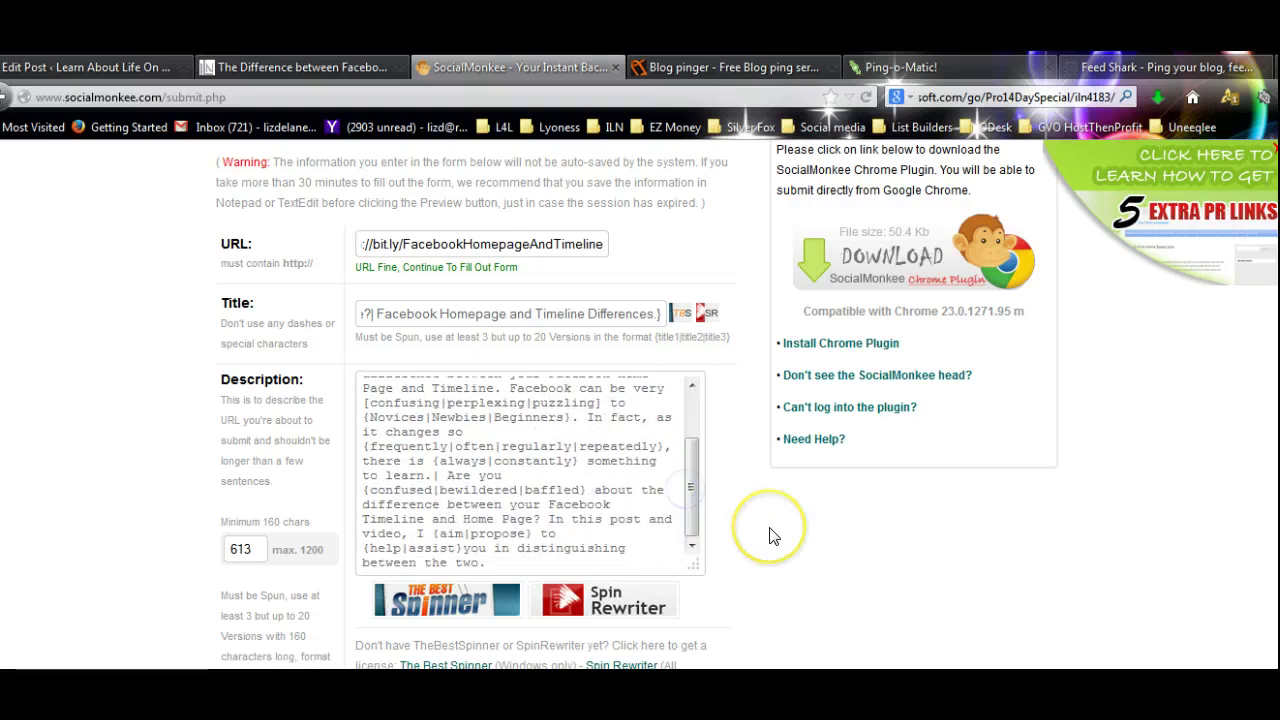
- Set the submission's category to Lifestyle
scroll(771, 531, "down", 3)
scroll(771, 536, "down", 3)
left_click(437, 390)
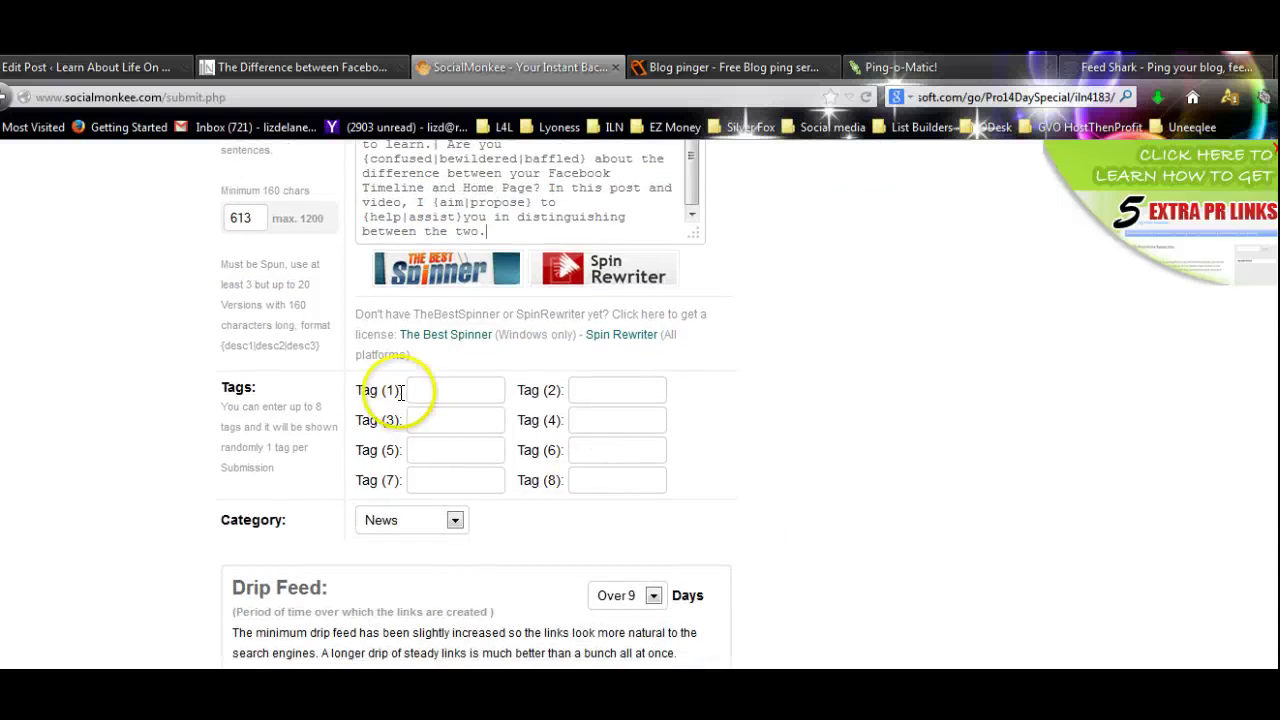
left_click(436, 390)
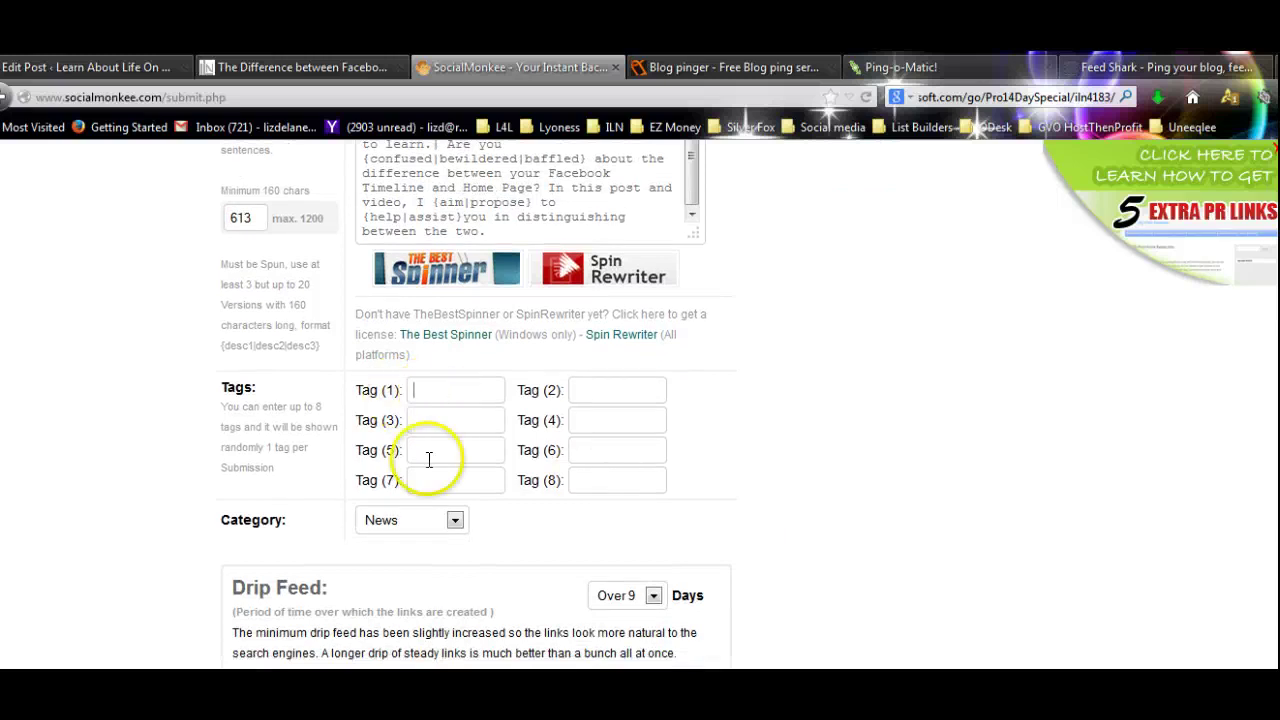
left_click(455, 520)
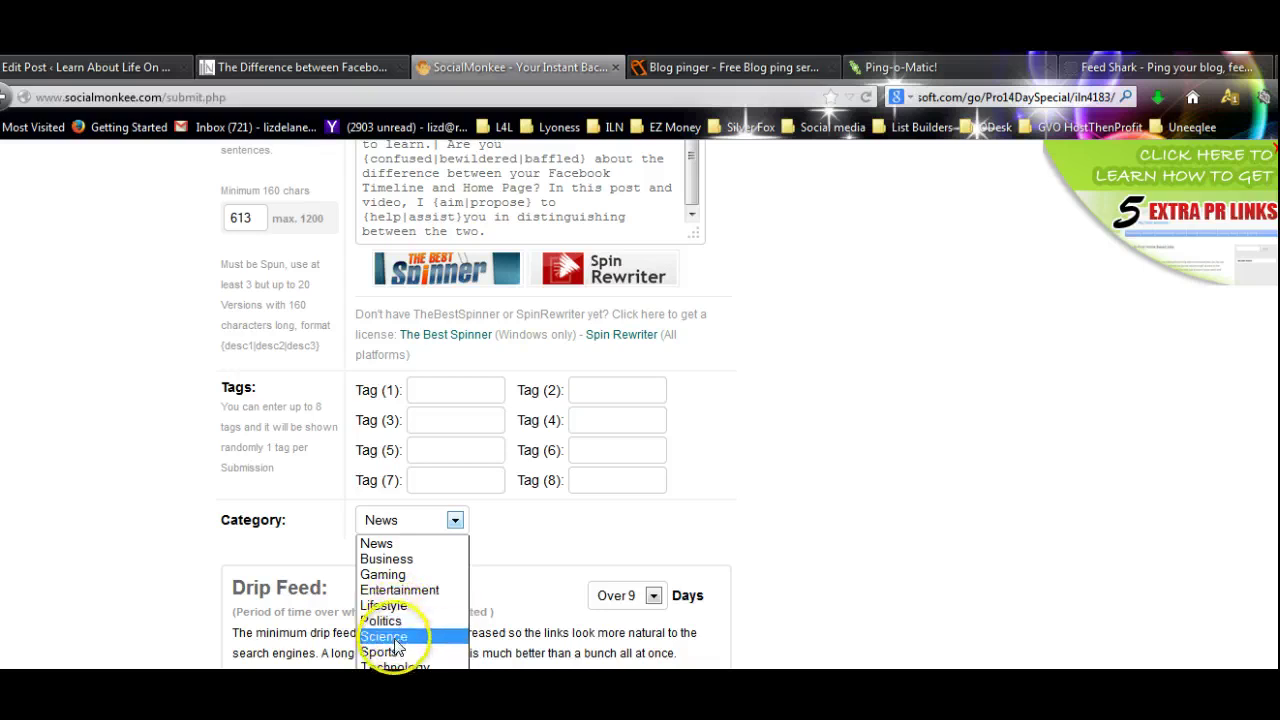
left_click(395, 605)
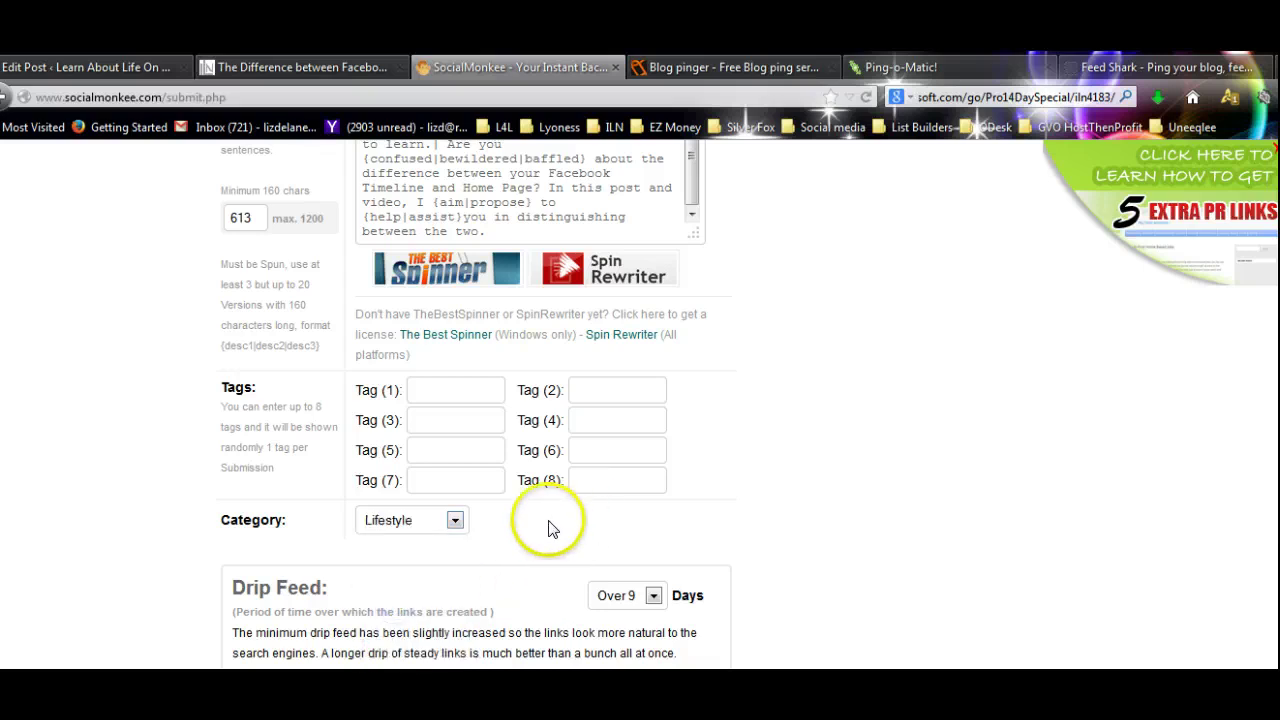
- Enter "facebook HomePage" as Tag (1) and "facebook Timeline." as Tag (2)
left_click(443, 388)
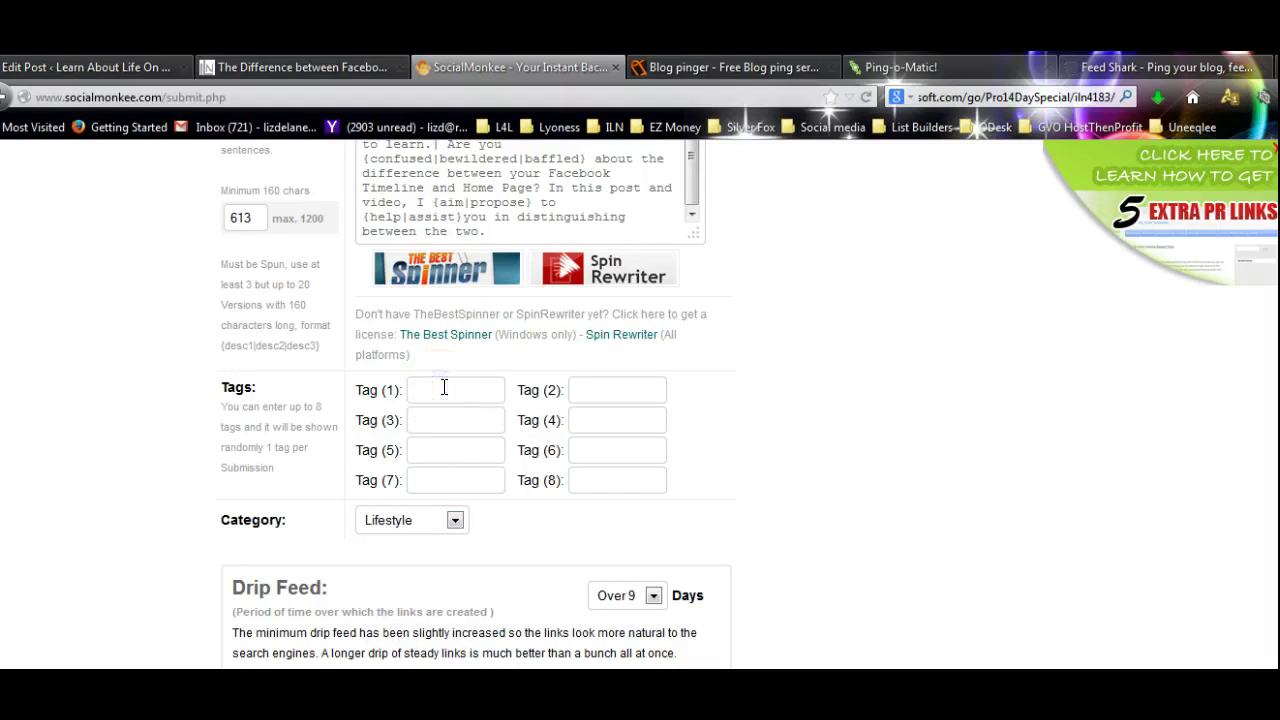
type("facebook ")
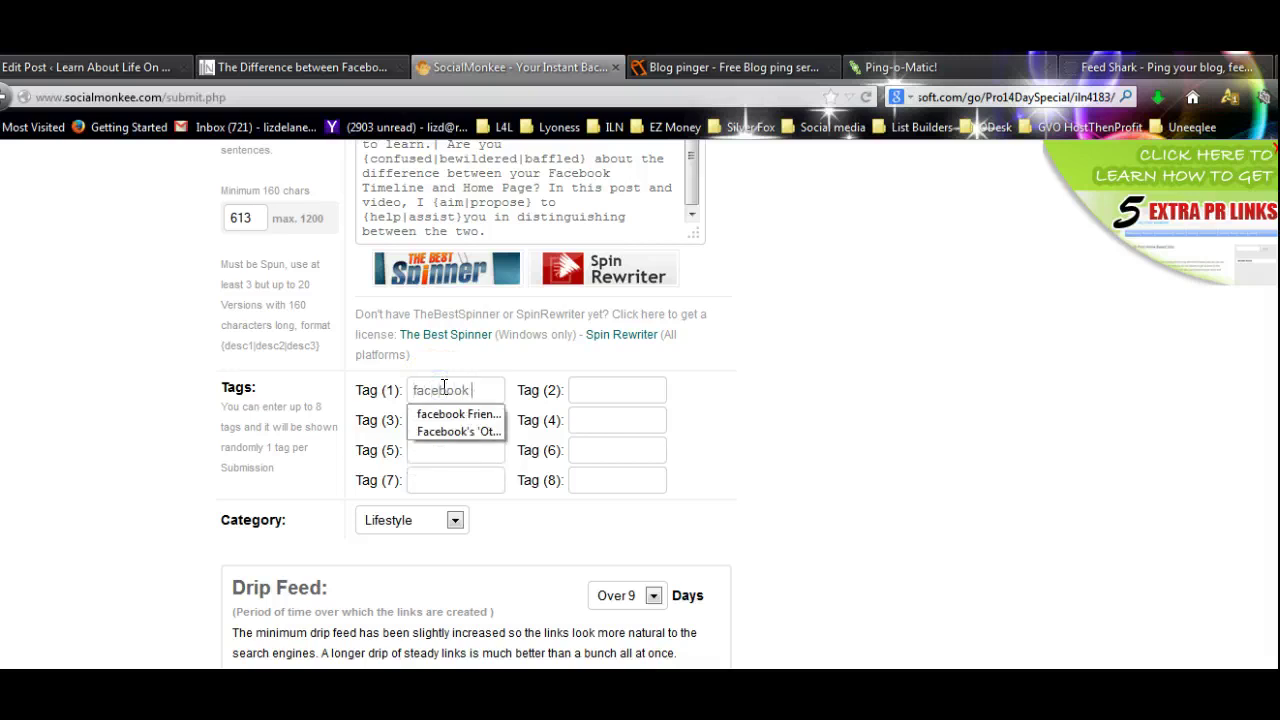
type("HomePage")
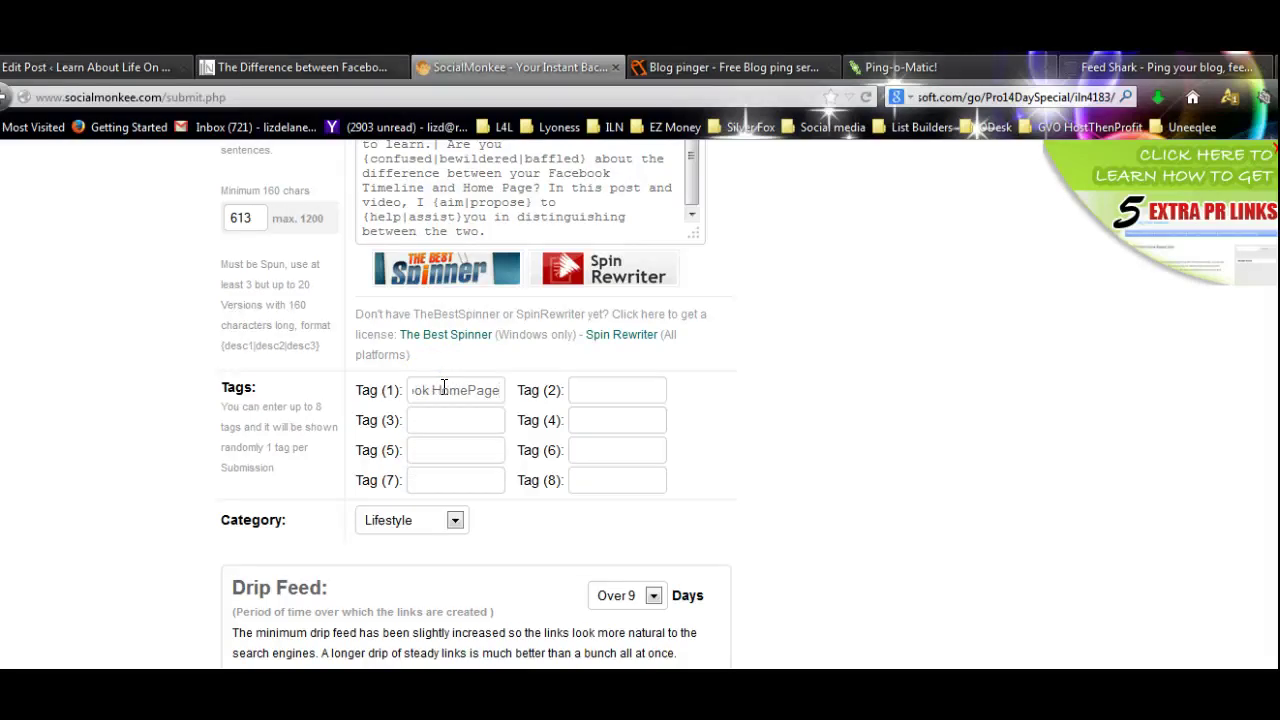
left_click(604, 386)
type("facebo")
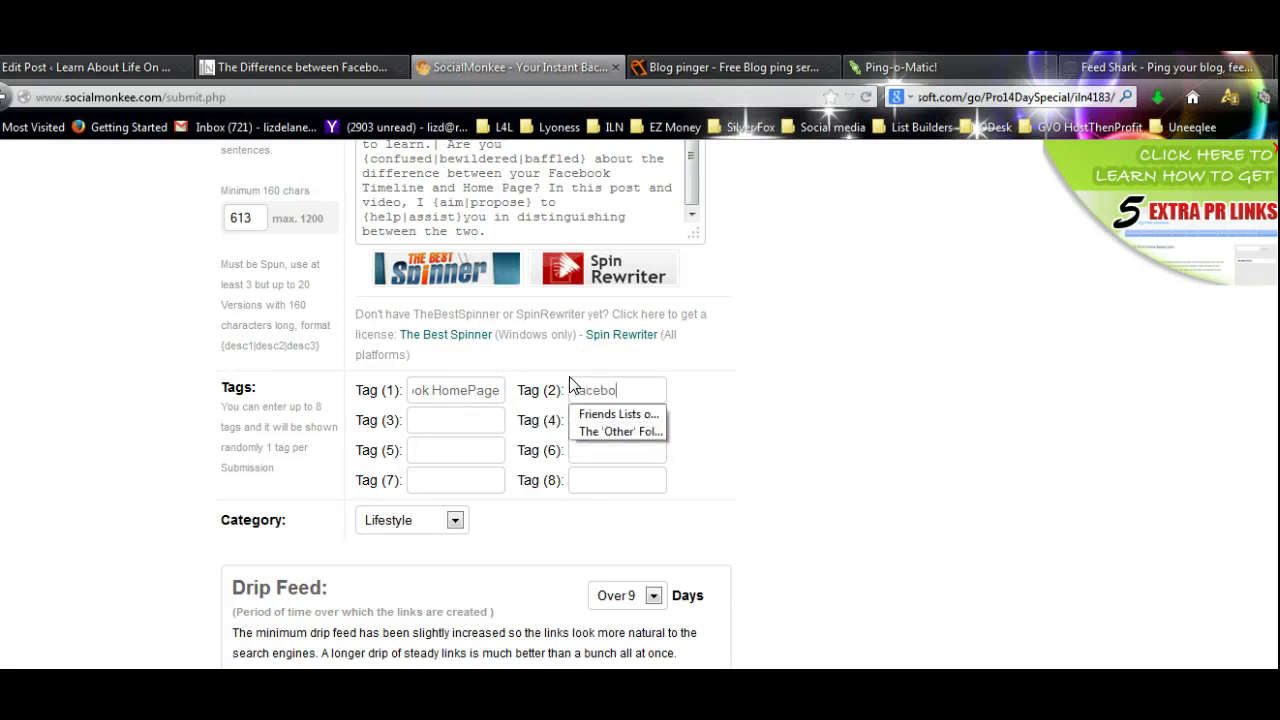
type("ok Timel")
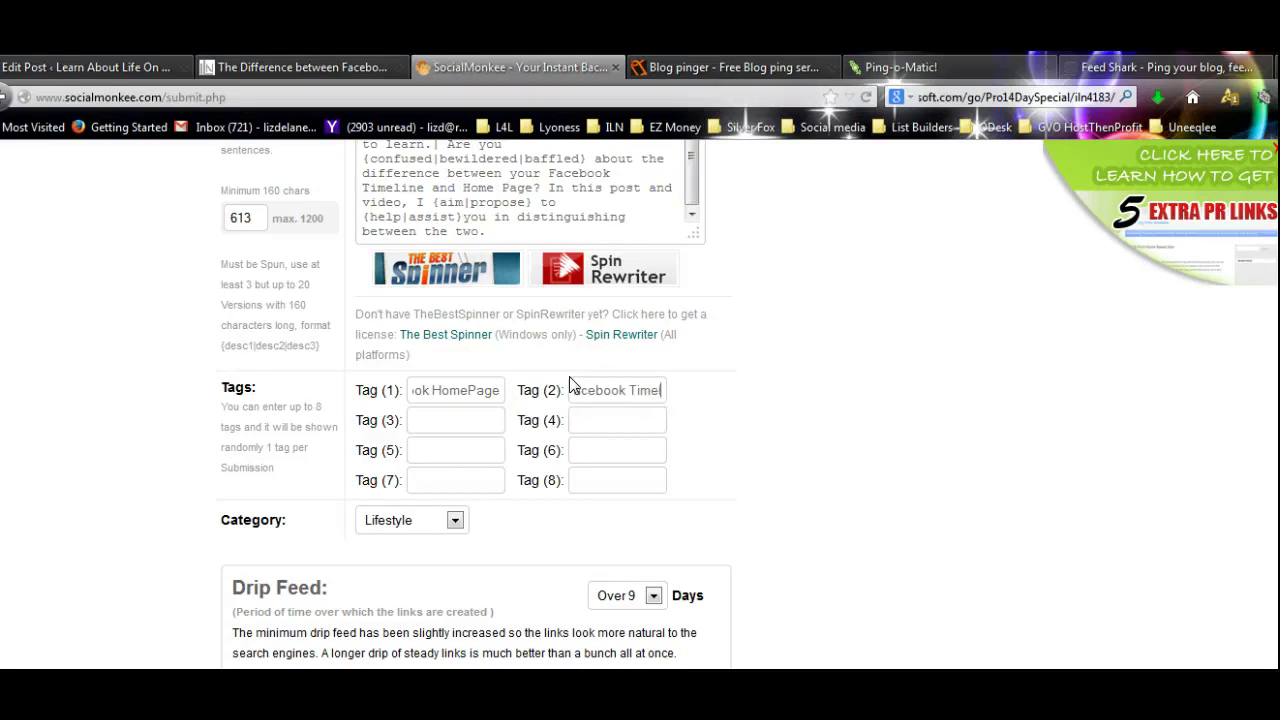
type("ine.")
- Enter "Facebook" with a capital F as Tag (3)
left_click(455, 420)
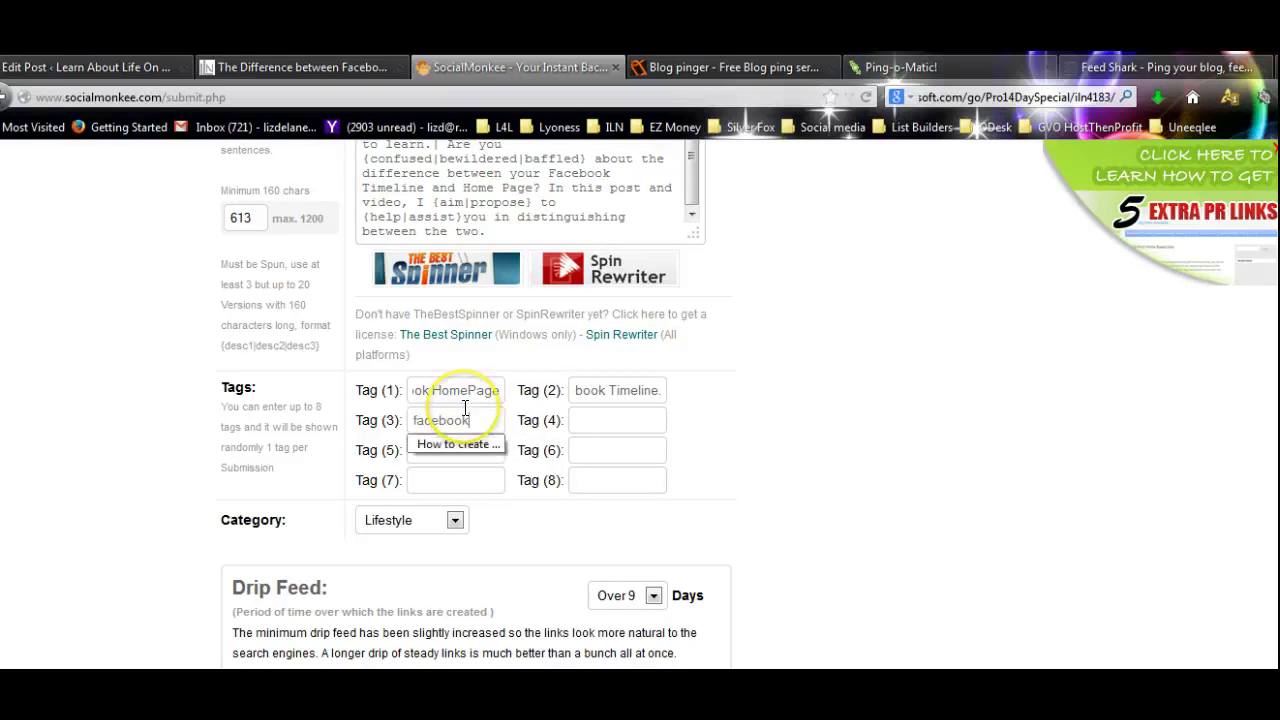
left_click(420, 420)
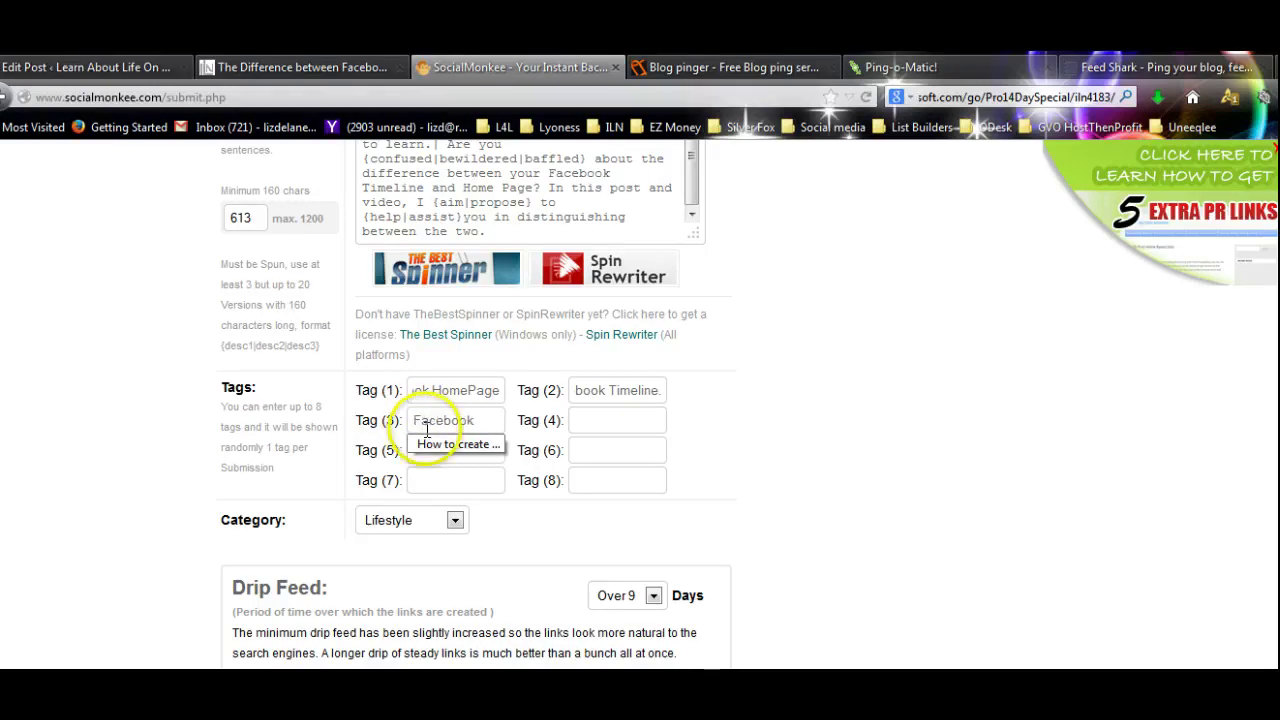
left_click(780, 485)
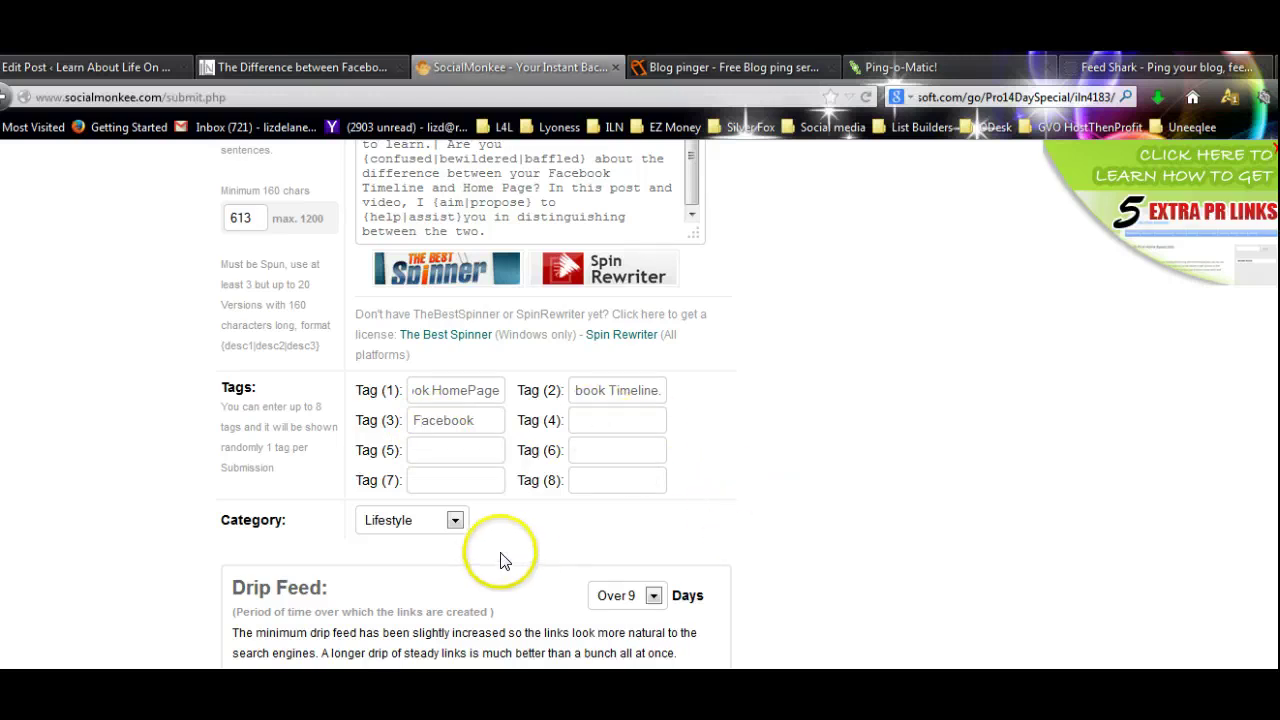
- Look through the available Drip Feed durations for the submission without changing the selection
scroll(503, 560, "down", 10)
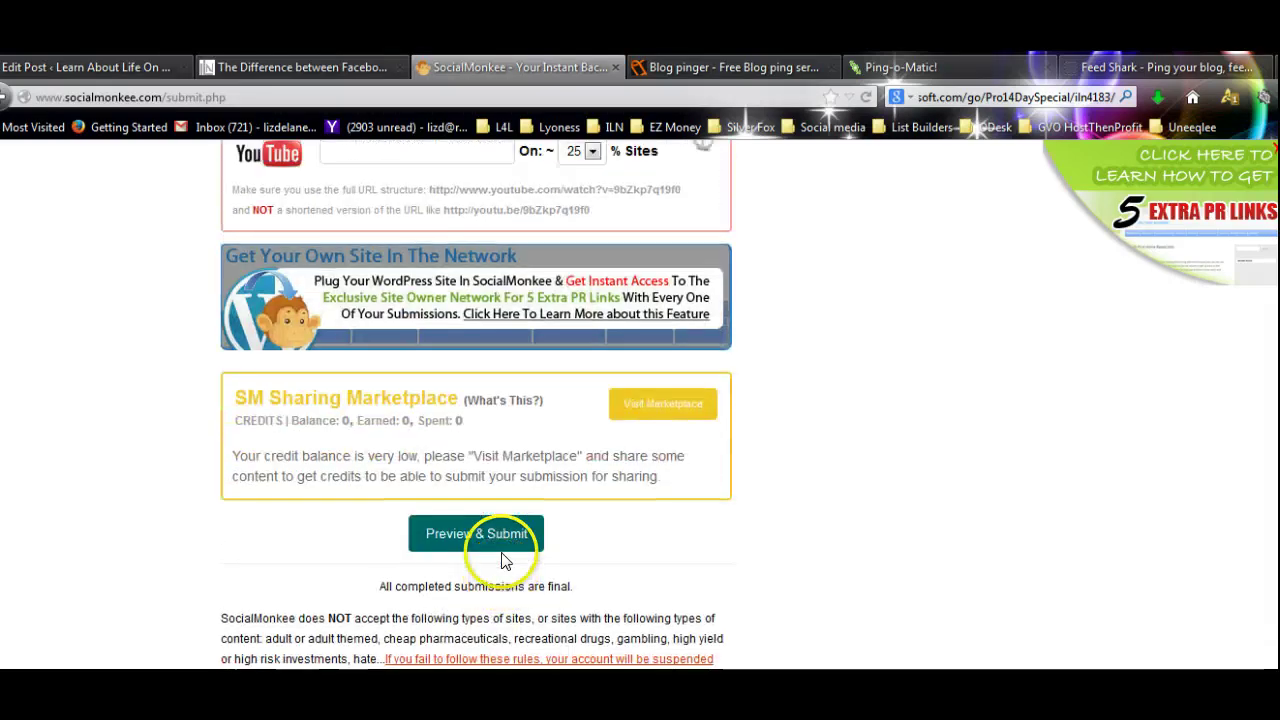
scroll(509, 543, "up", 5)
left_click(652, 267)
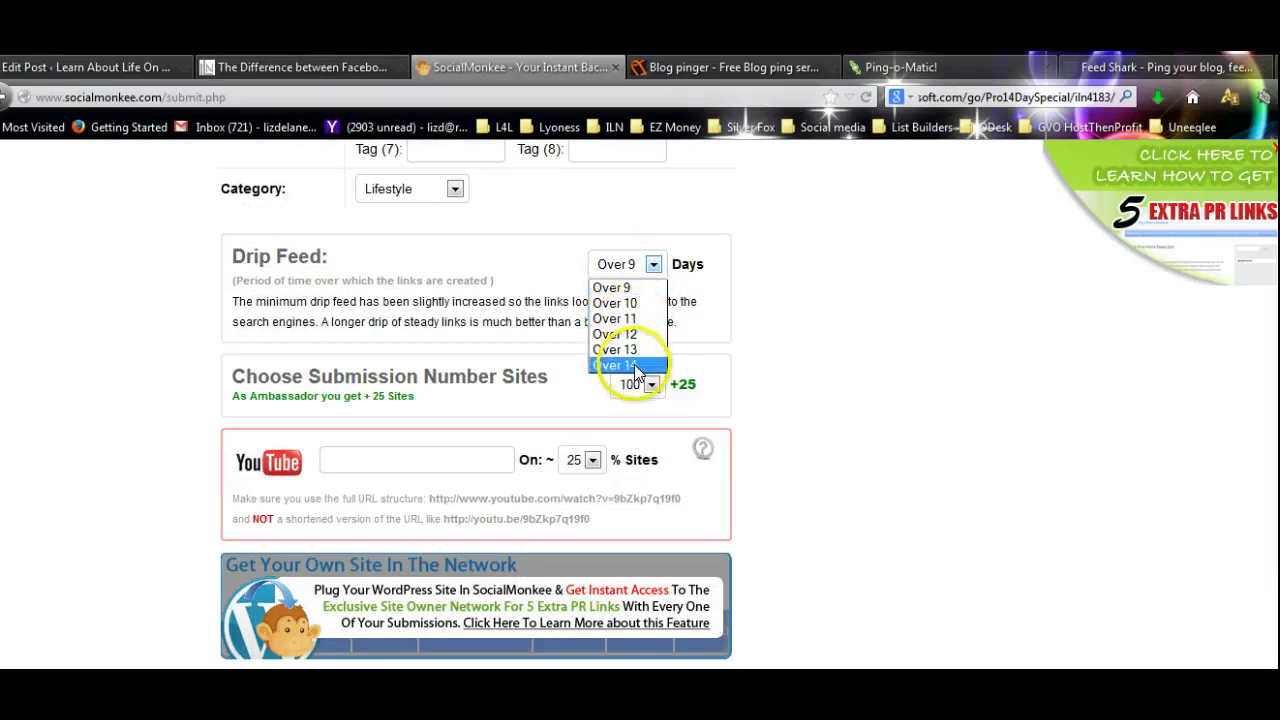
left_click(797, 294)
scroll(799, 300, "up", 2)
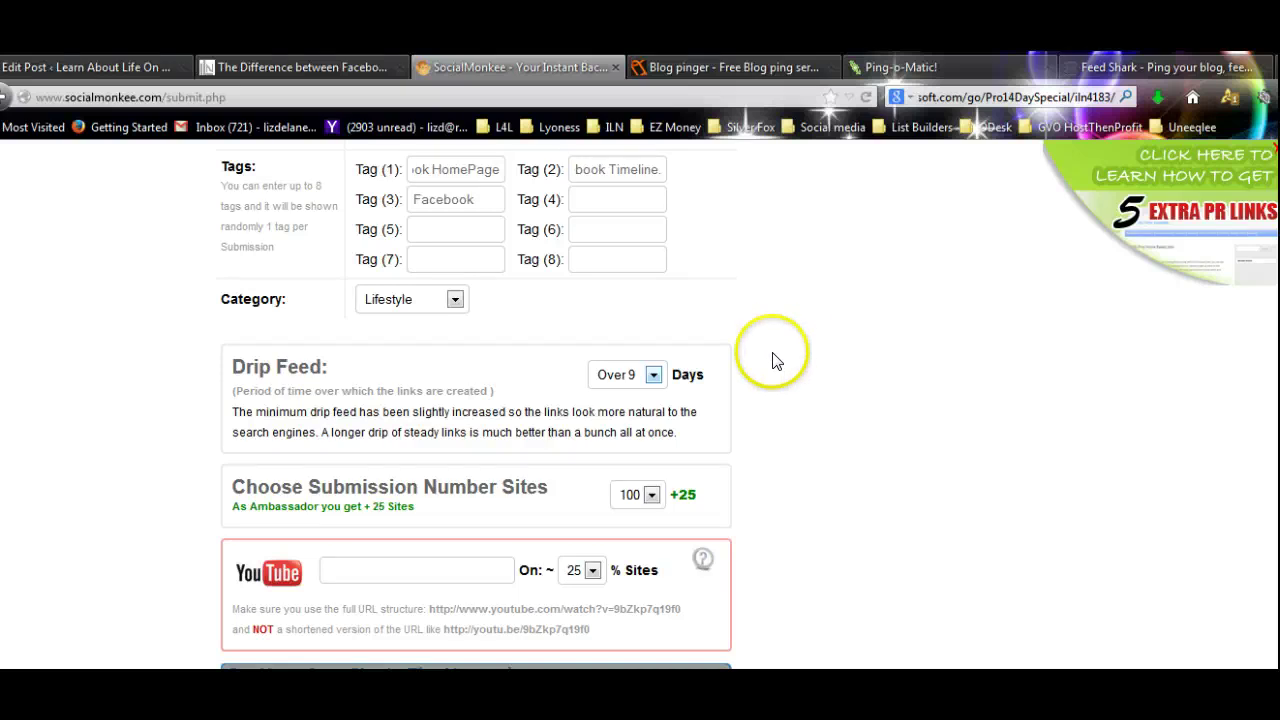
- Generate a preview of the completed submission
scroll(775, 360, "up", 10)
scroll(775, 362, "down", 10)
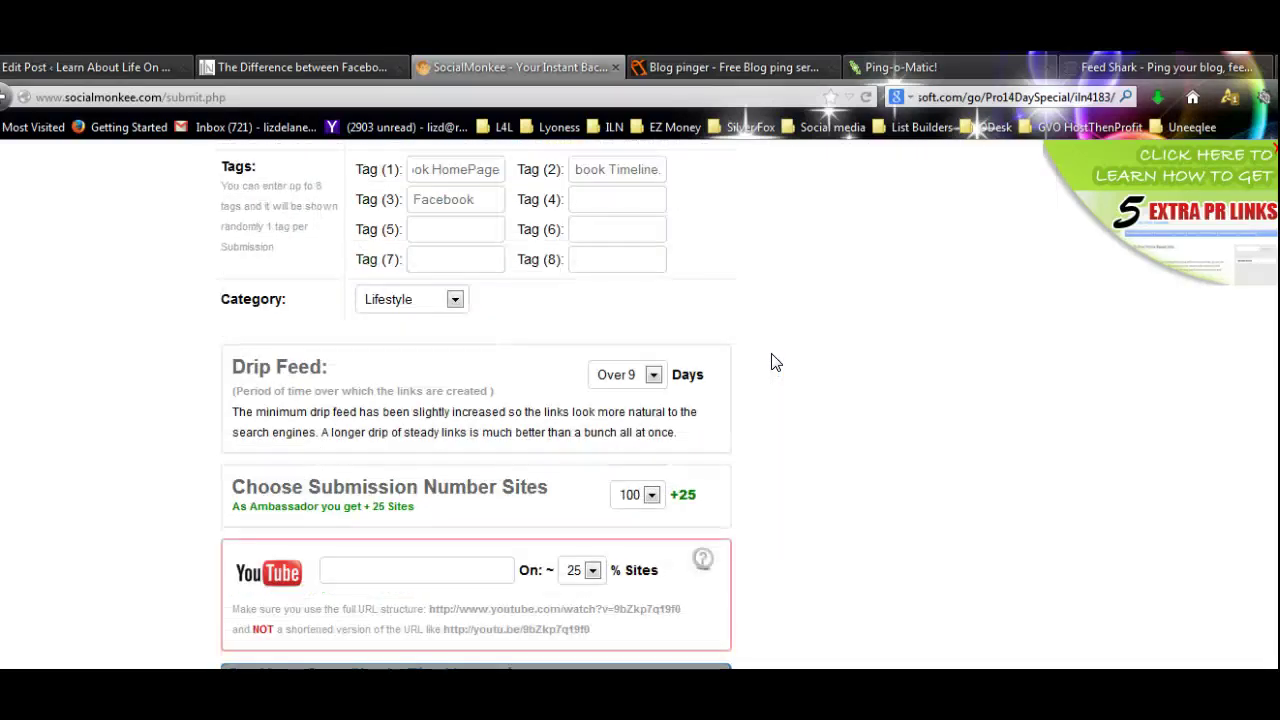
scroll(775, 362, "down", 6)
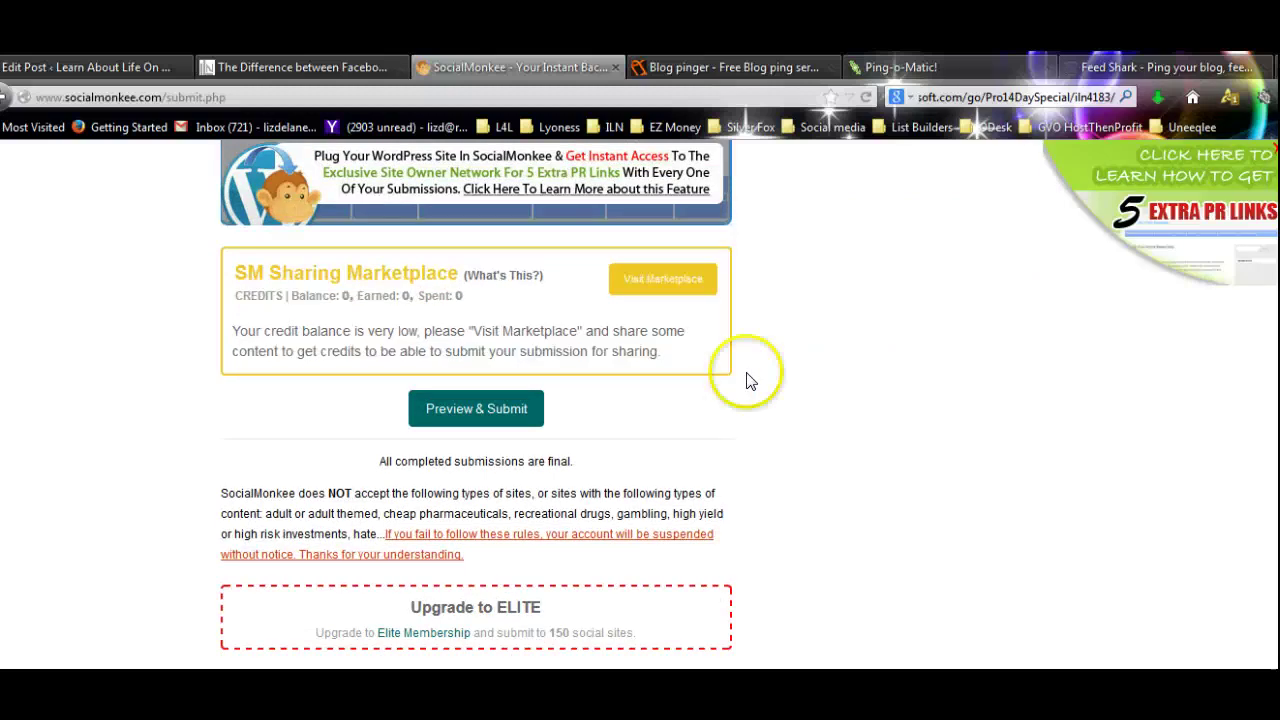
left_click(447, 413)
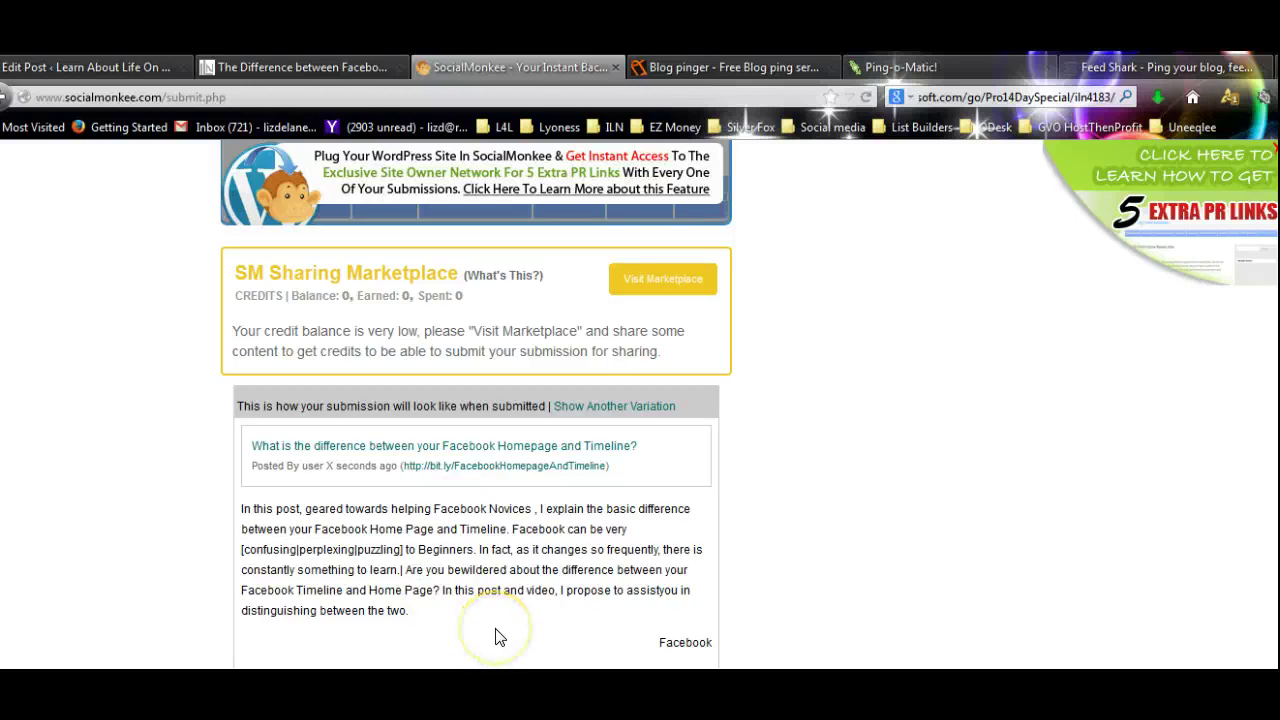
- Enclose the whole spun Description in curly braces, adding "{" before "In this post" and "}" after "between the two."
scroll(494, 634, "down", 10)
scroll(494, 634, "up", 6)
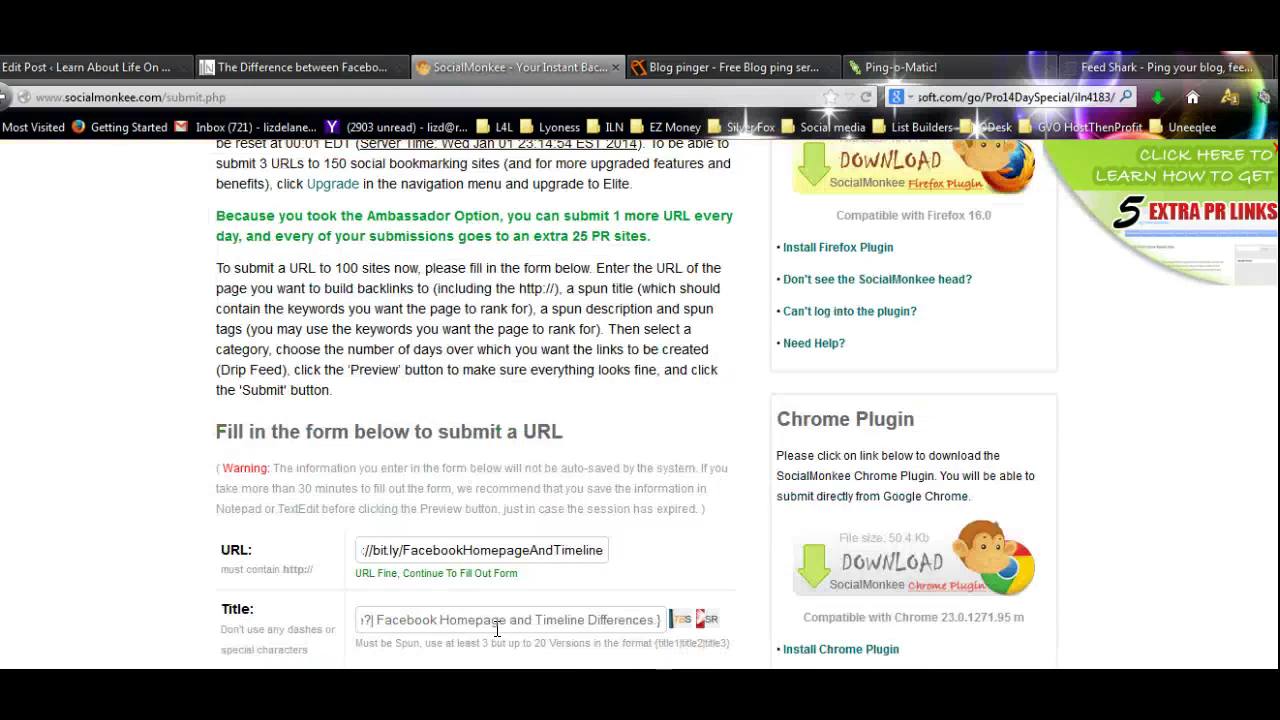
scroll(495, 625, "down", 2)
left_click_drag(694, 466, 694, 420)
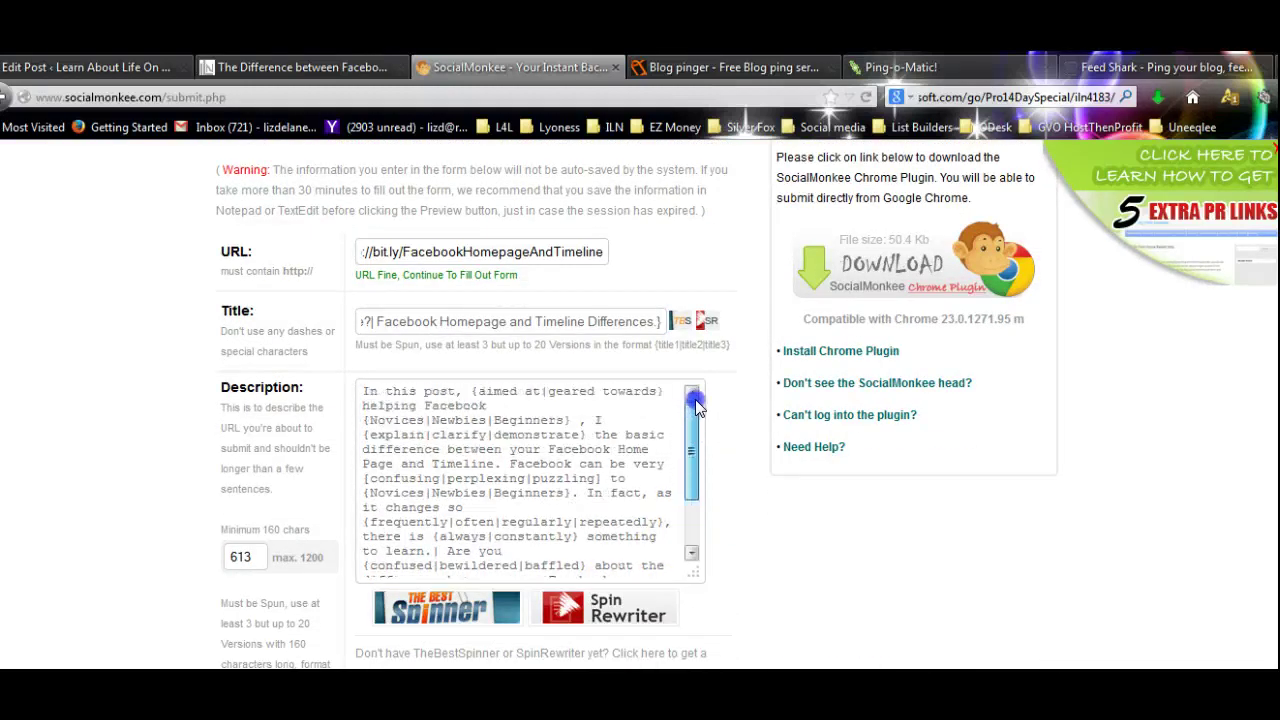
left_click(364, 386)
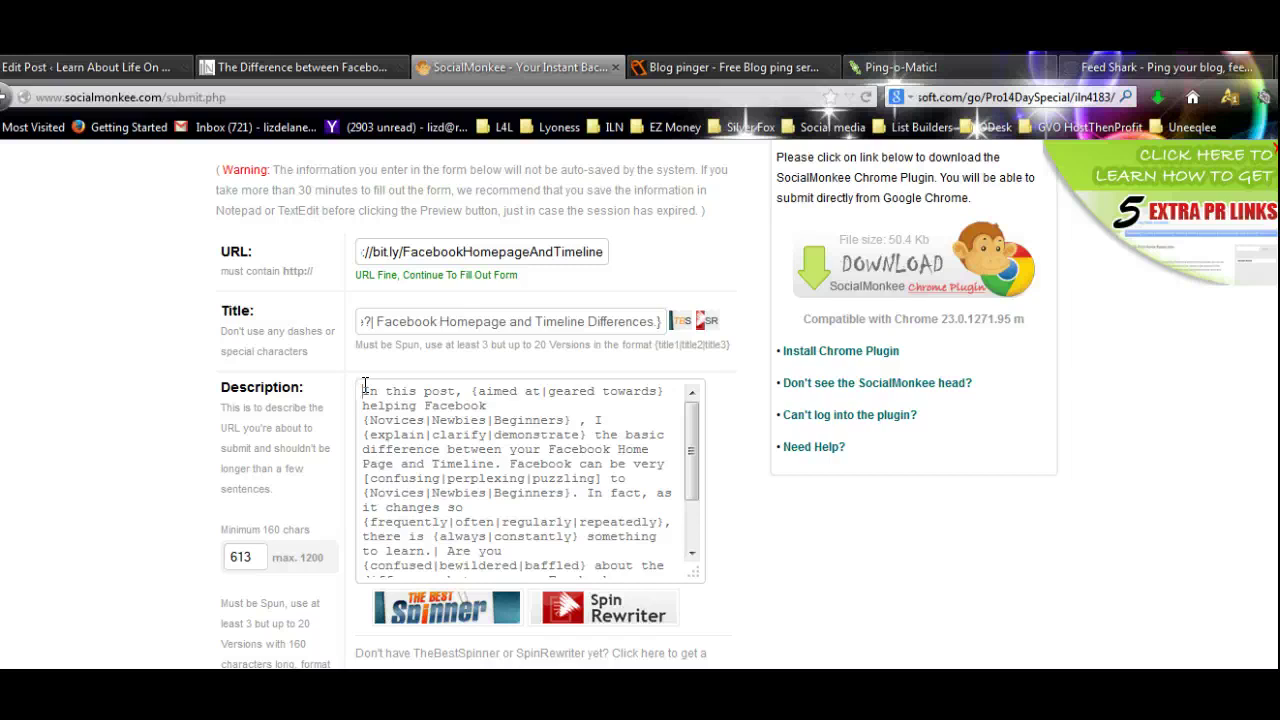
type("{")
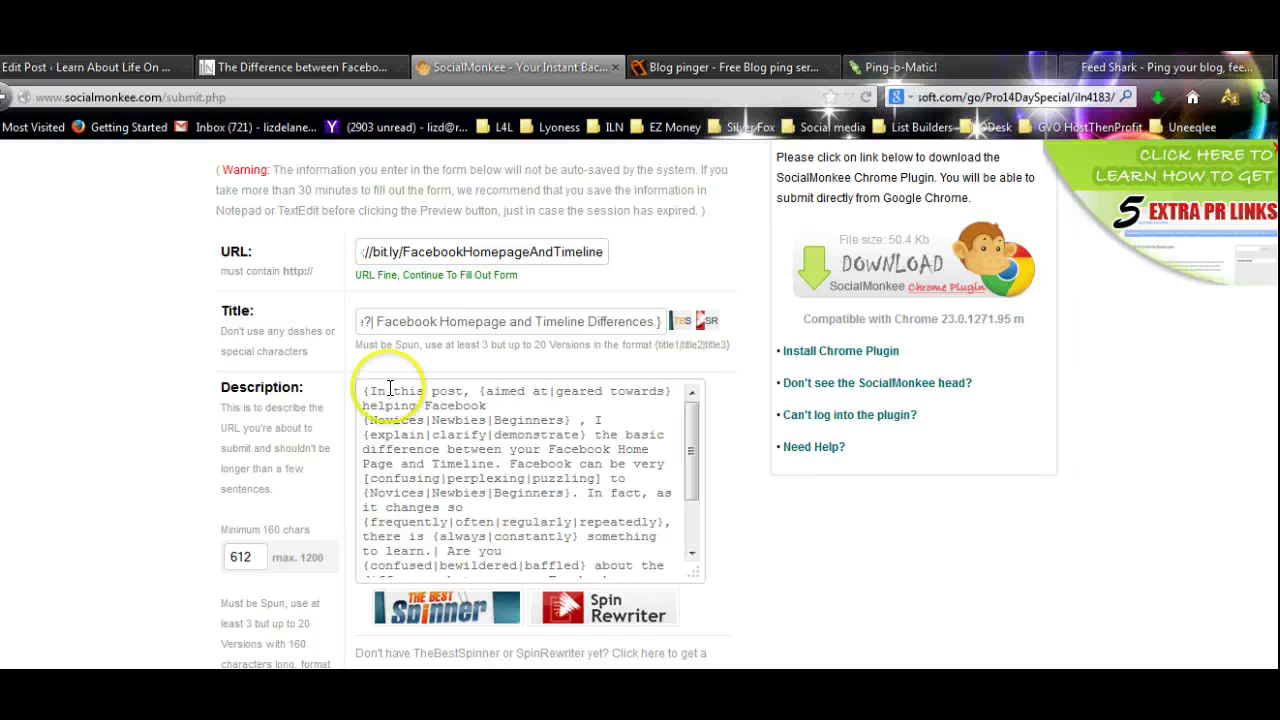
scroll(571, 471, "down", 5)
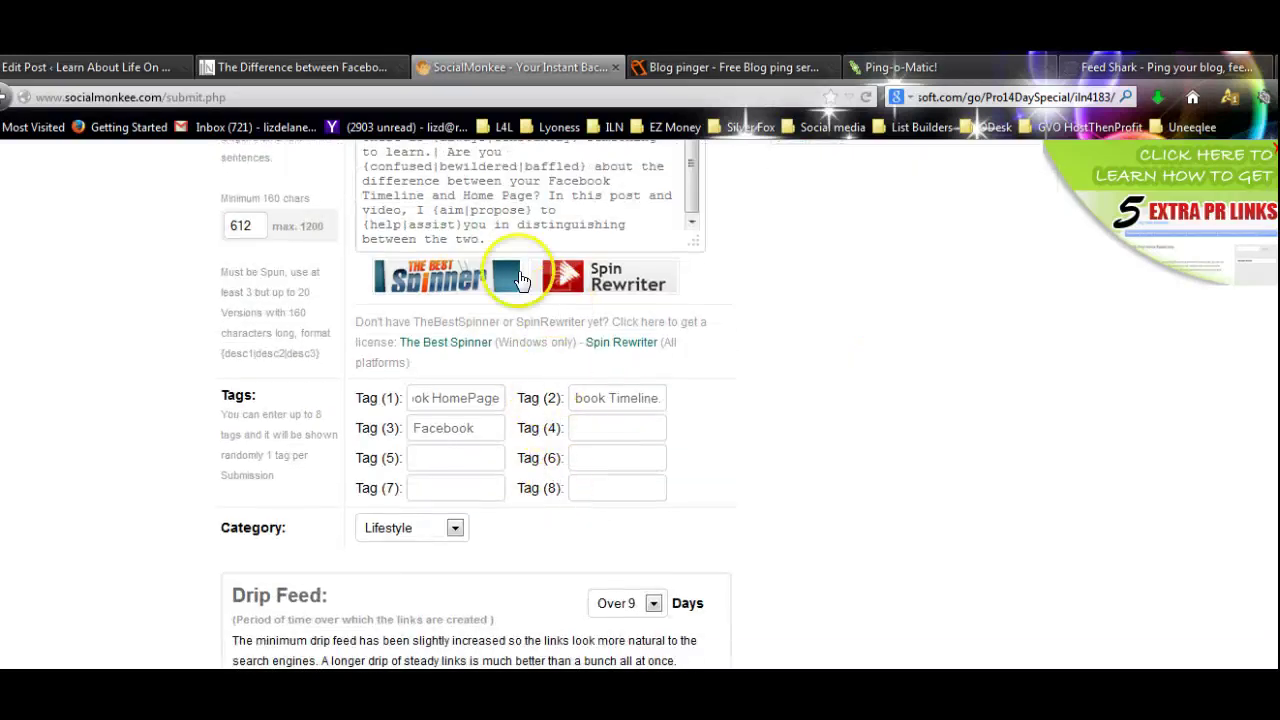
left_click(496, 236)
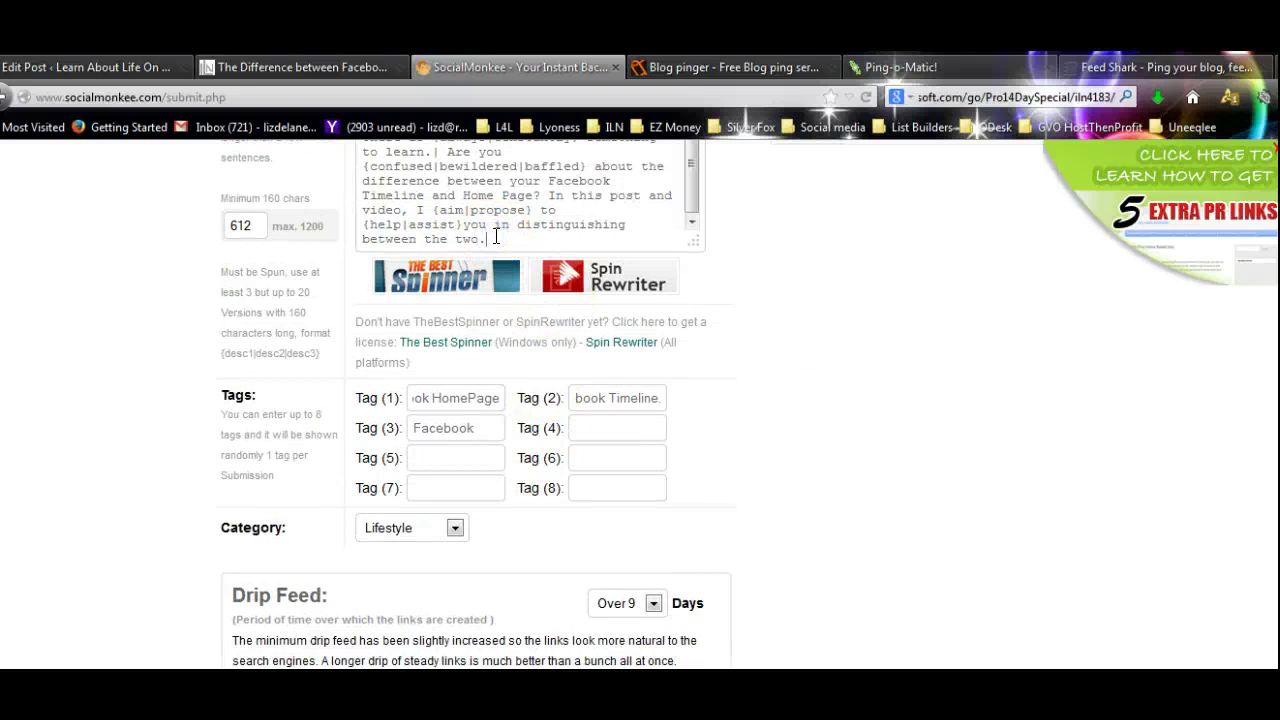
- Replace the square brackets around "confusing|perplexing|puzzling" in the Description with curly braces
scroll(491, 257, "up", 3)
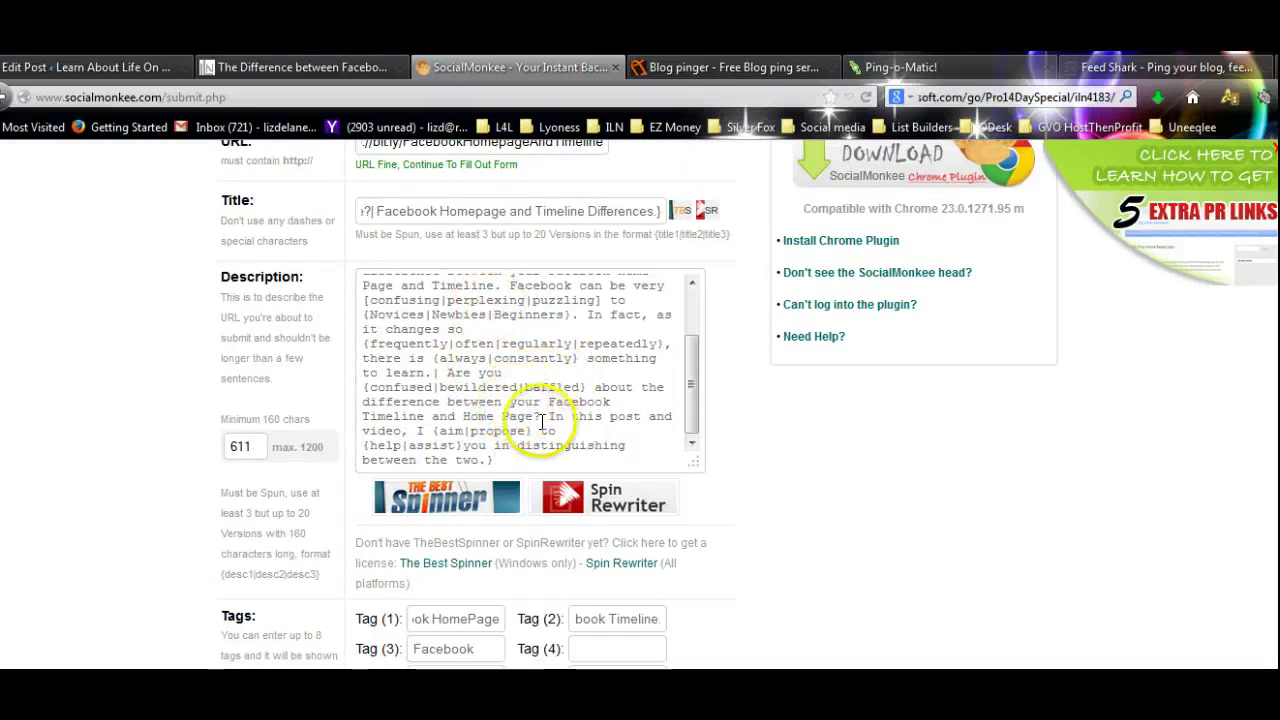
scroll(551, 428, "up", 2)
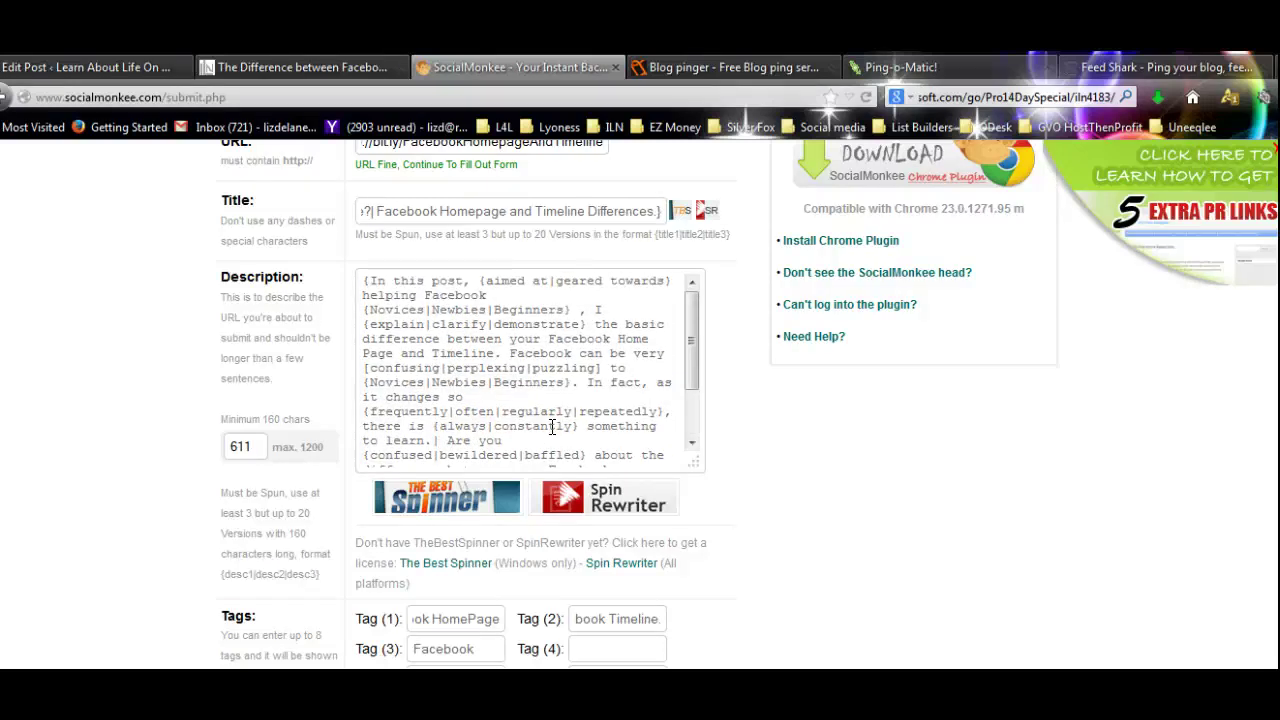
left_click(600, 364)
key("BackSpace")
type("}")
left_click(366, 368)
key("BackSpace")
type("{")
- Regenerate the submission preview with the corrected braces in the Description
scroll(470, 385, "down", 3)
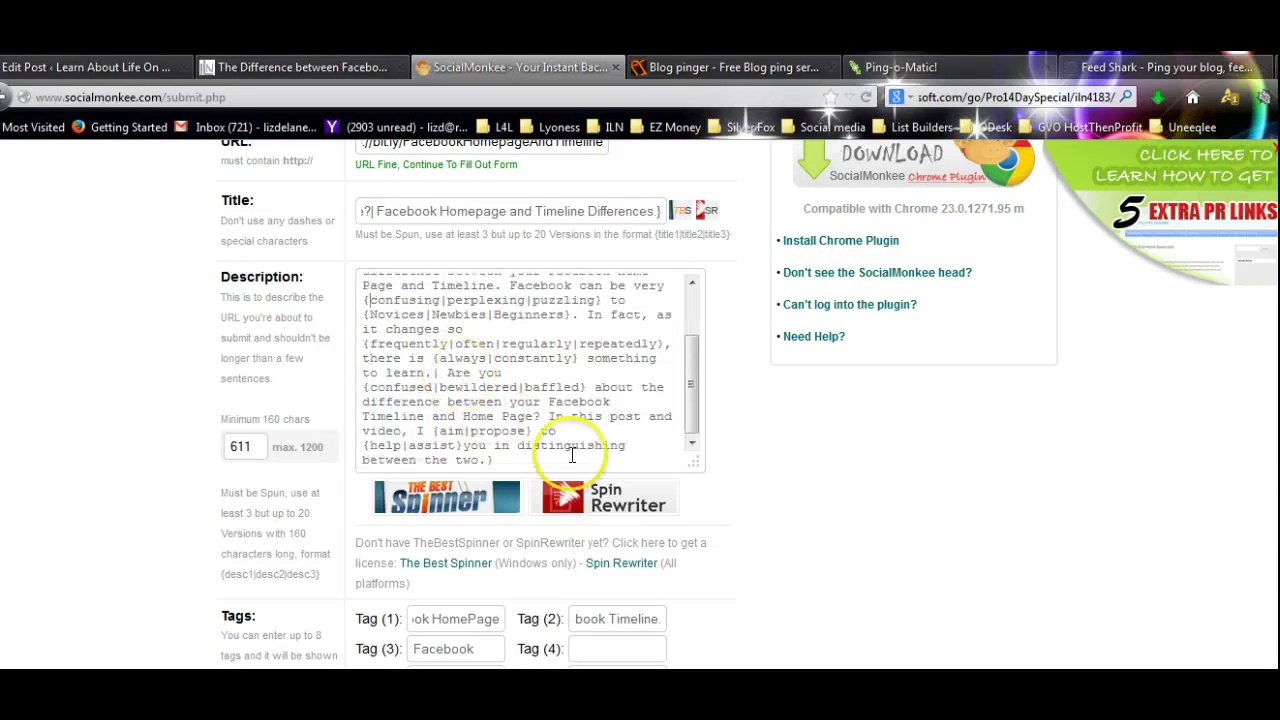
scroll(662, 495, "down", 4)
scroll(662, 493, "down", 5)
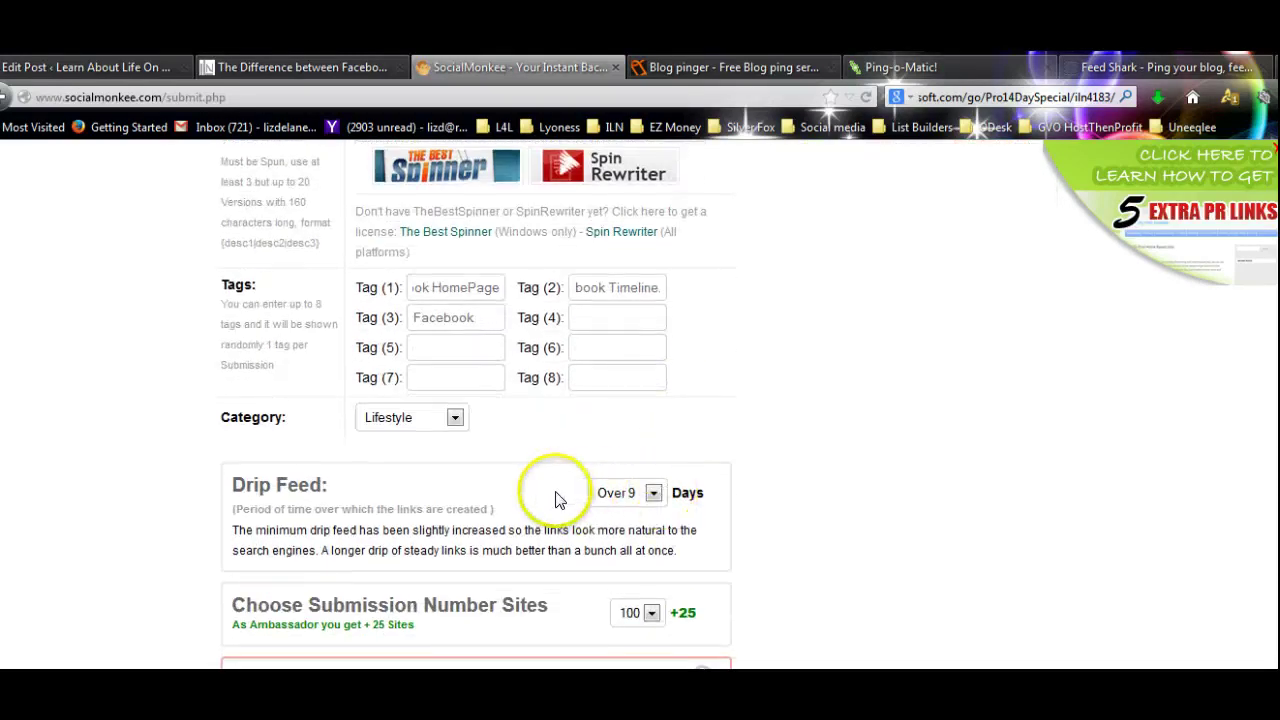
scroll(559, 500, "down", 5)
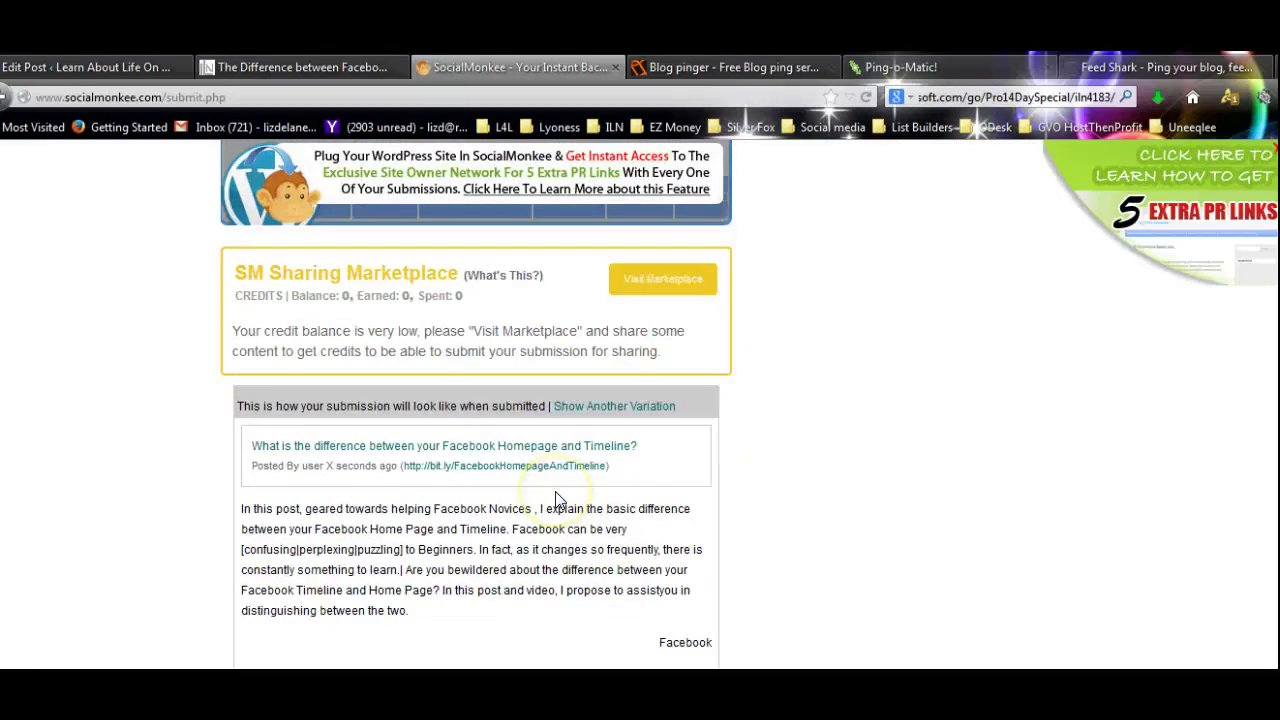
left_click(386, 600)
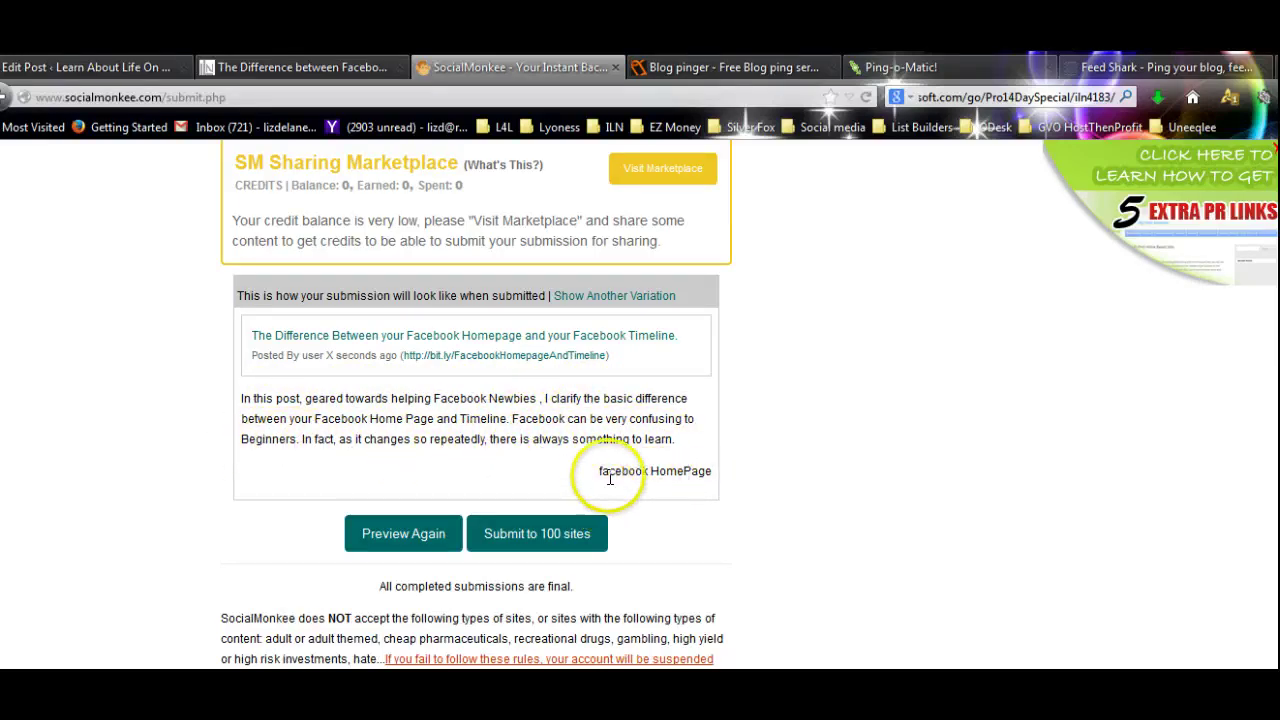
- Capitalize the first letter of Tag (2) so it begins with "Facebook"
scroll(762, 490, "up", 15)
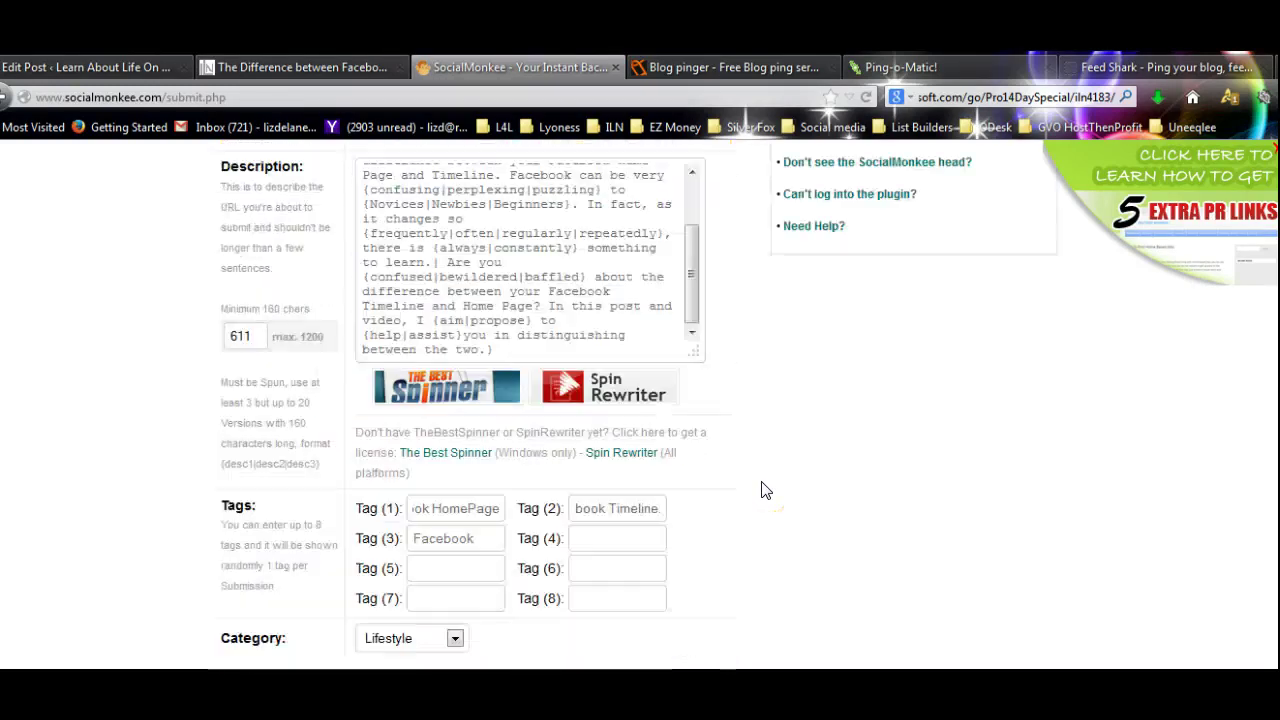
scroll(762, 490, "down", 2)
left_click(582, 508)
key("Left")
key("Left")
key("Left")
key("Left")
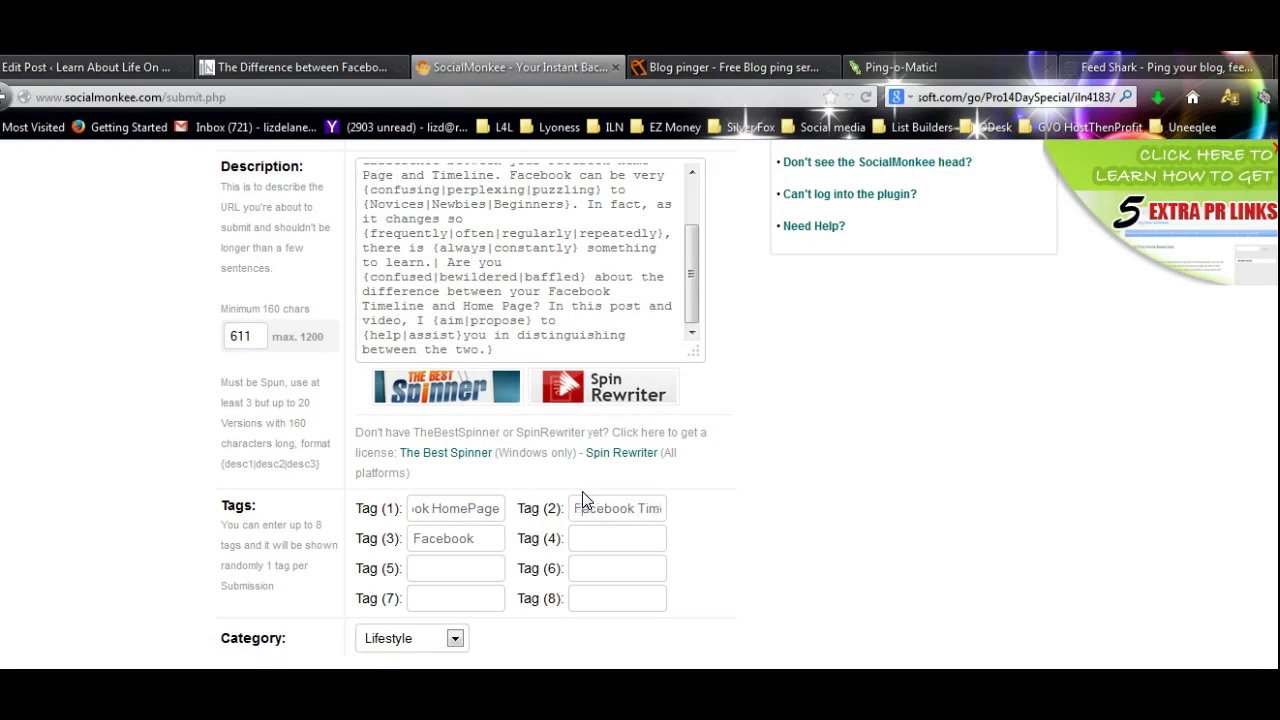
- Preview the submission again with the capitalized tag
scroll(590, 500, "down", 6)
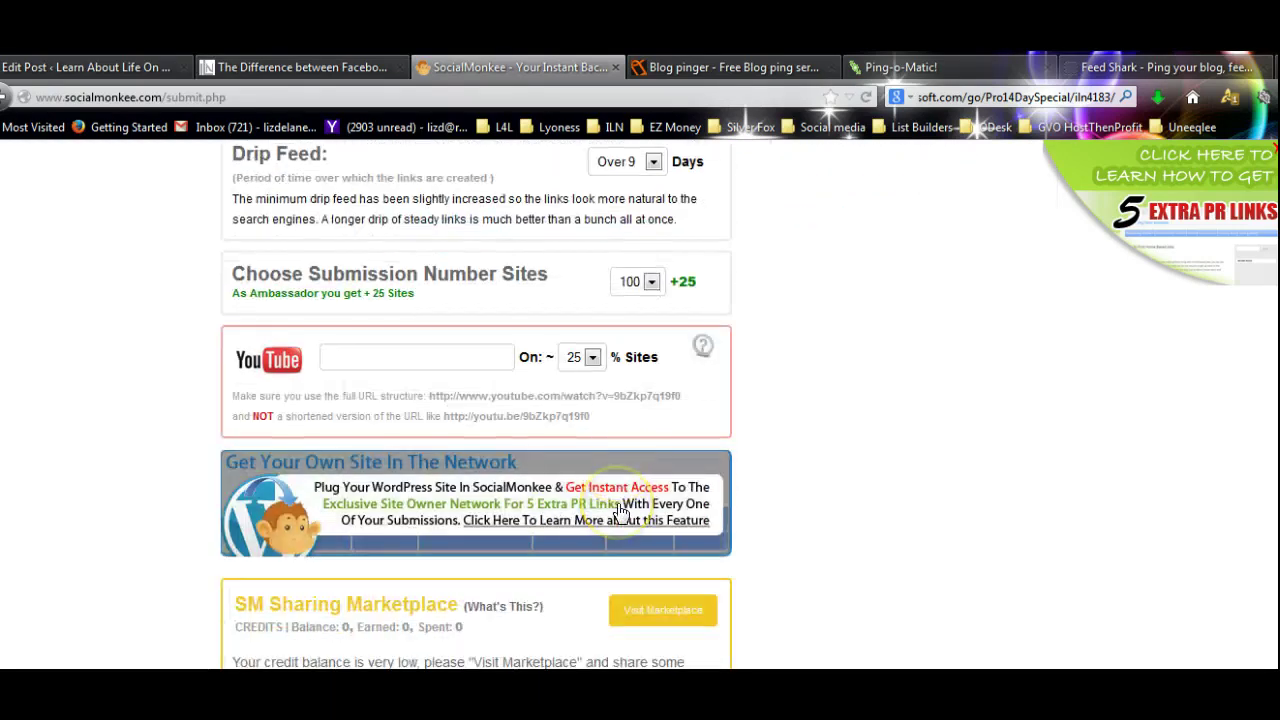
scroll(620, 510, "down", 8)
left_click(400, 540)
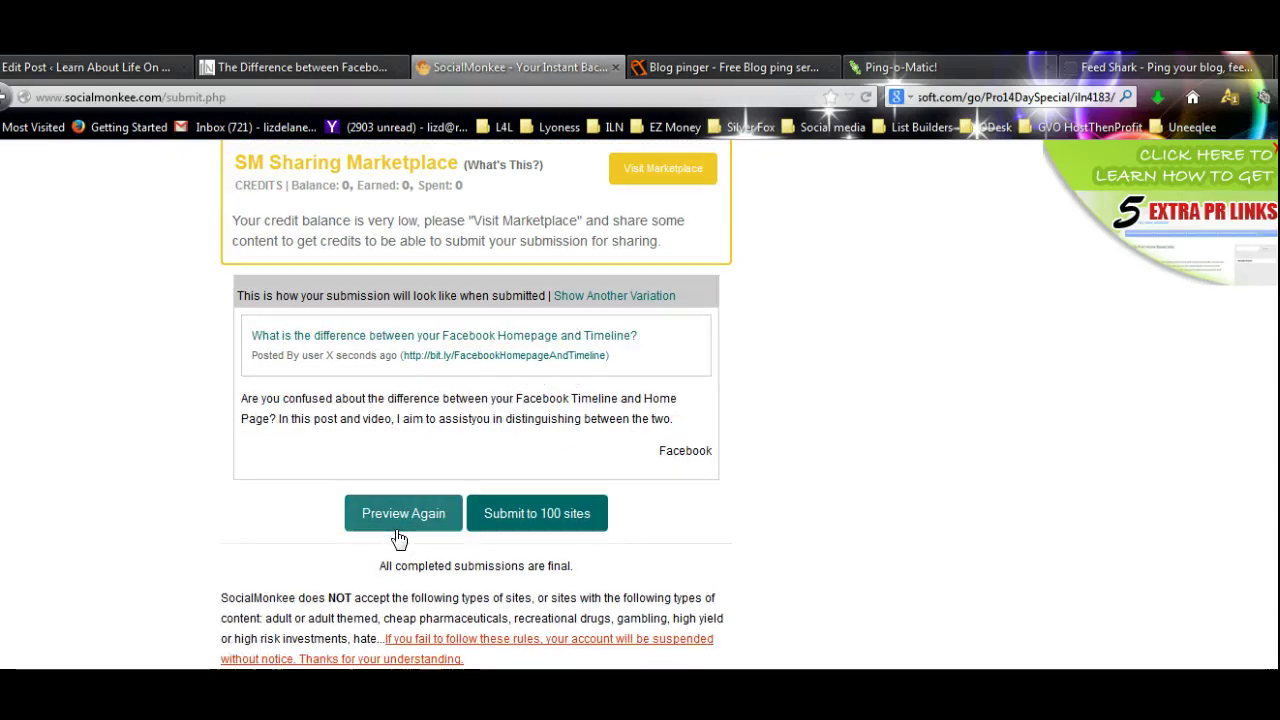
- Insert the missing space between "{help|assist}" and "you" in the Description
scroll(711, 446, "up", 3)
scroll(711, 446, "up", 10)
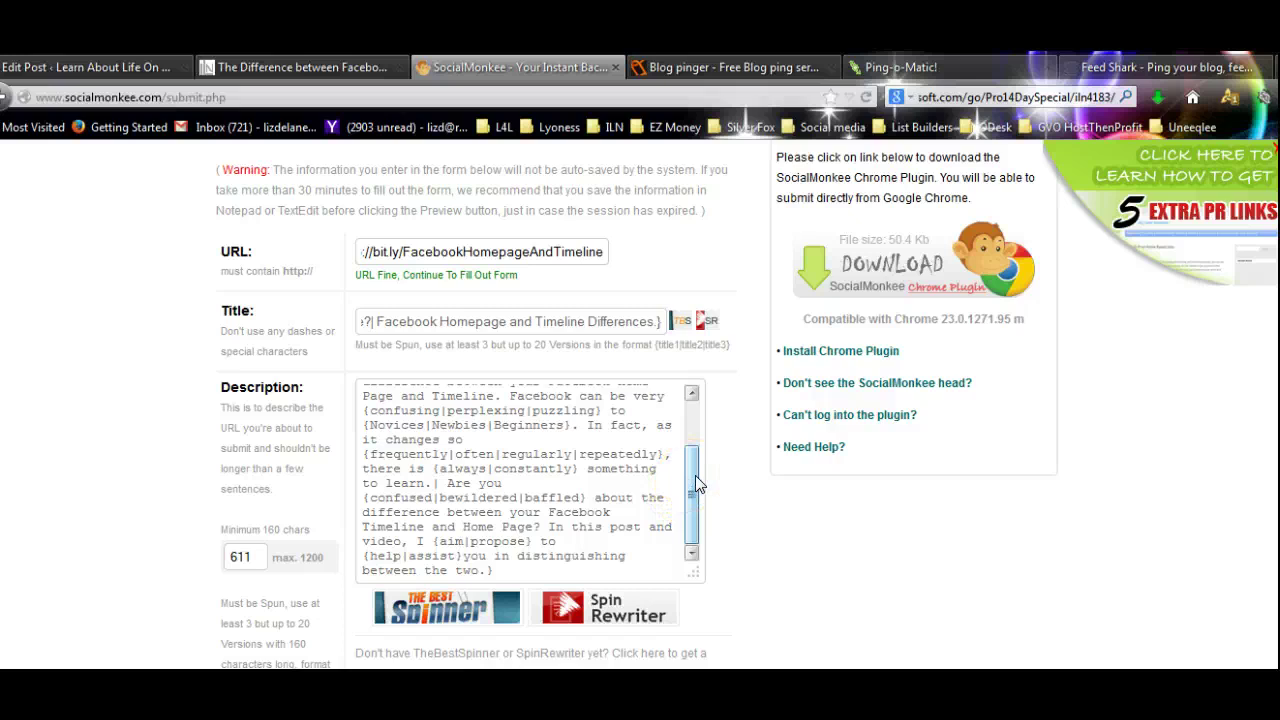
scroll(695, 475, "down", 1)
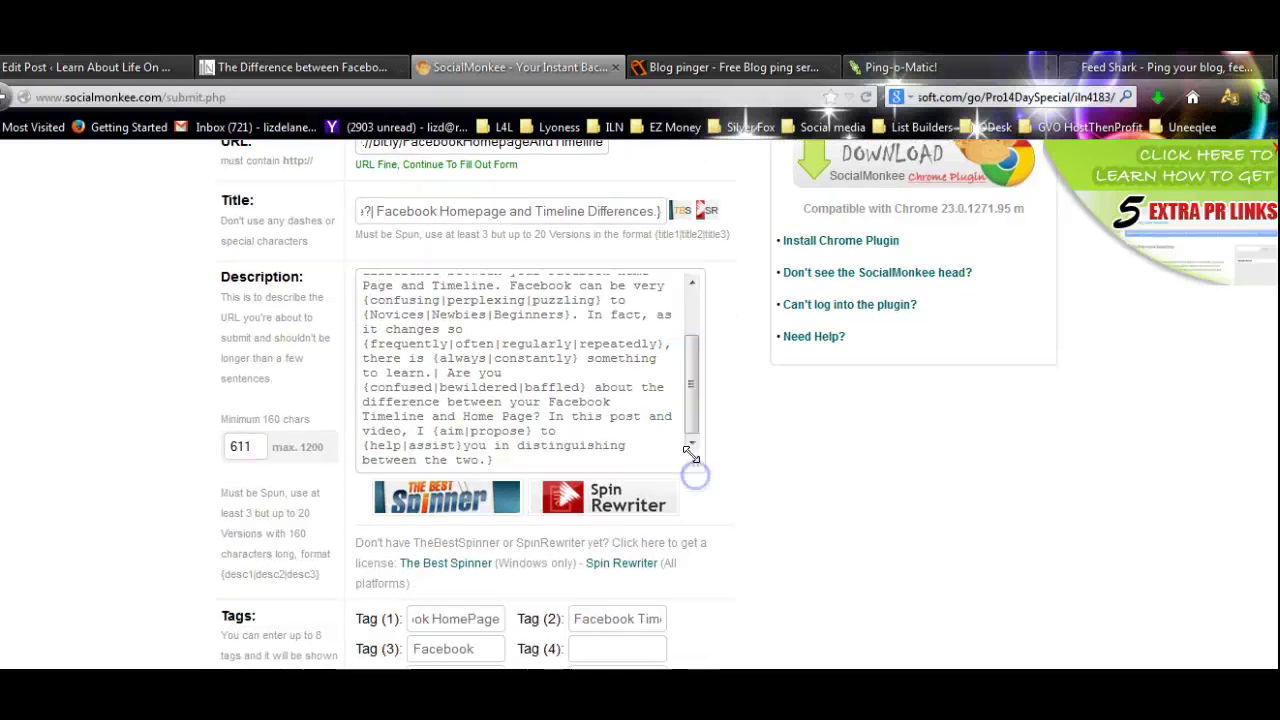
left_click(690, 417)
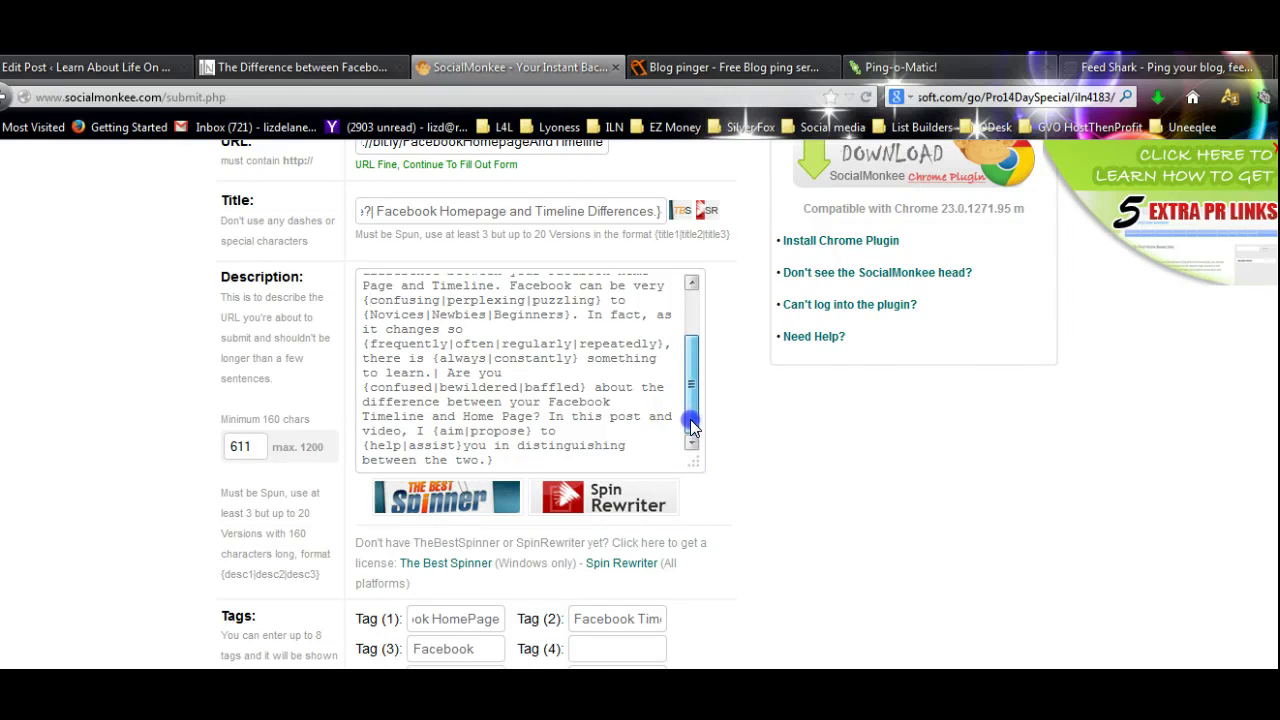
left_click(463, 445)
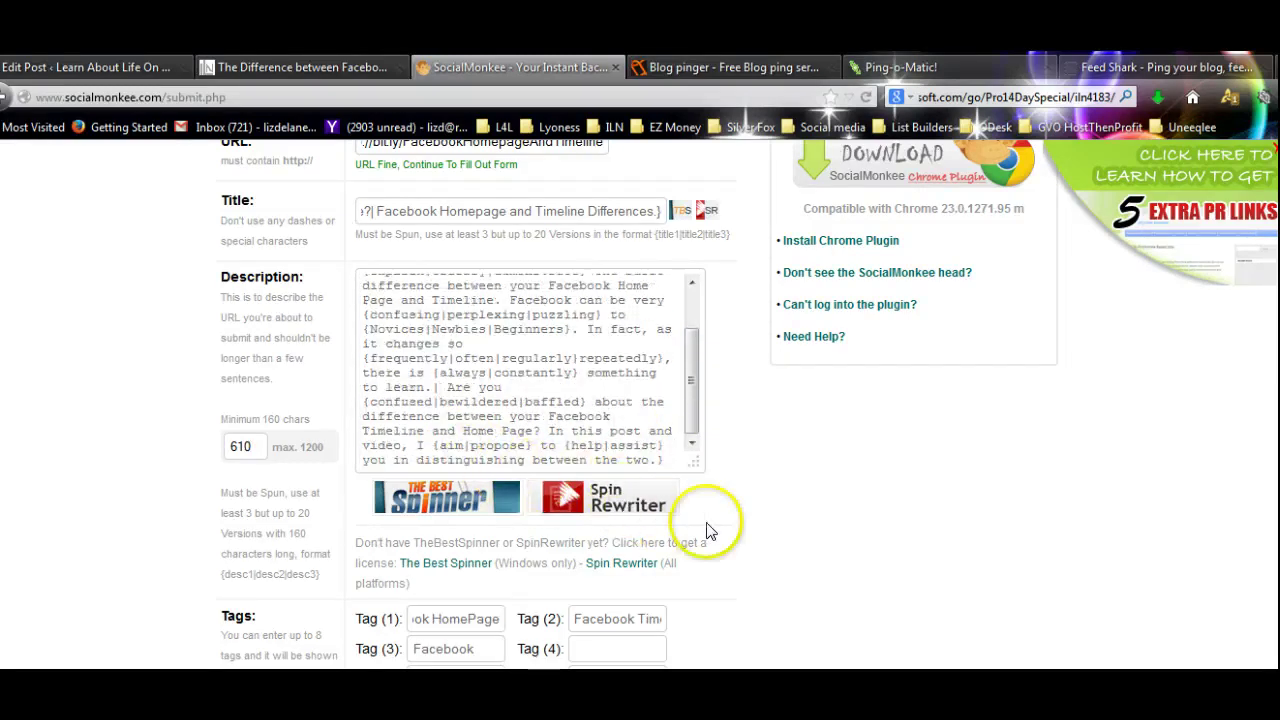
- Preview the submission twice more to check different spun variations with the corrected spacing
scroll(768, 546, "down", 2)
scroll(768, 546, "down", 8)
left_click(410, 513)
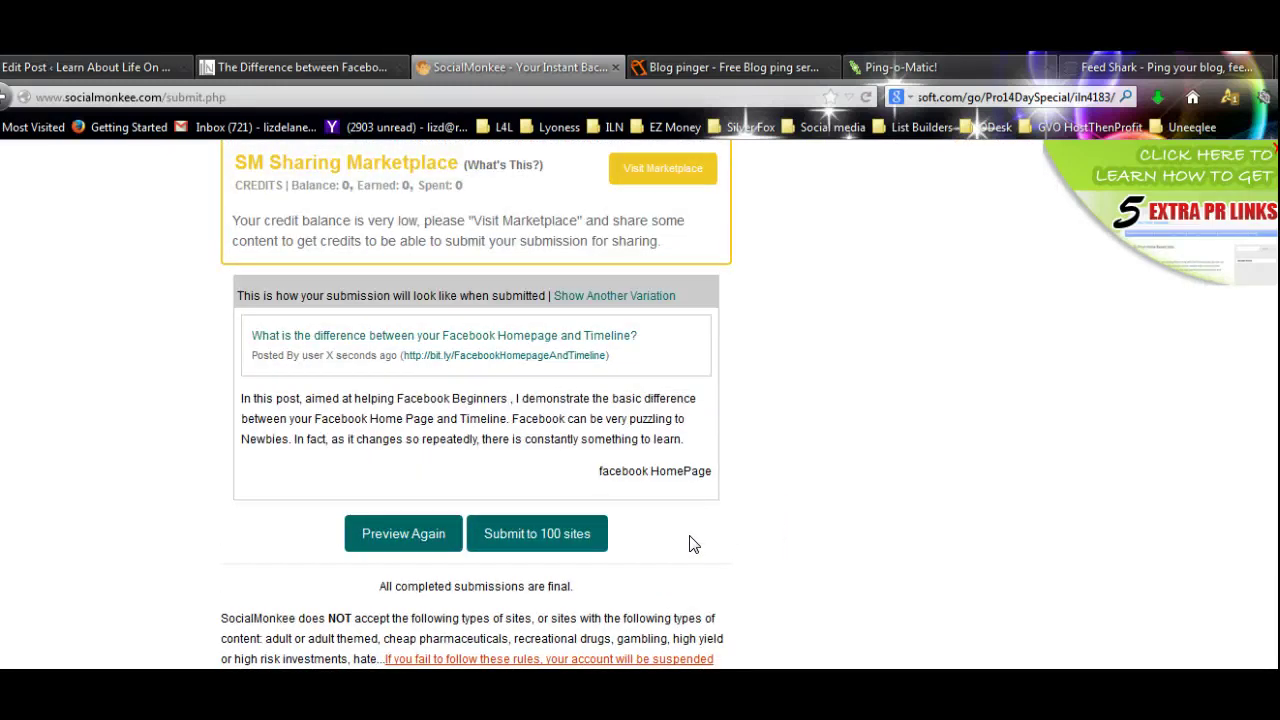
left_click(391, 536)
left_click(847, 568)
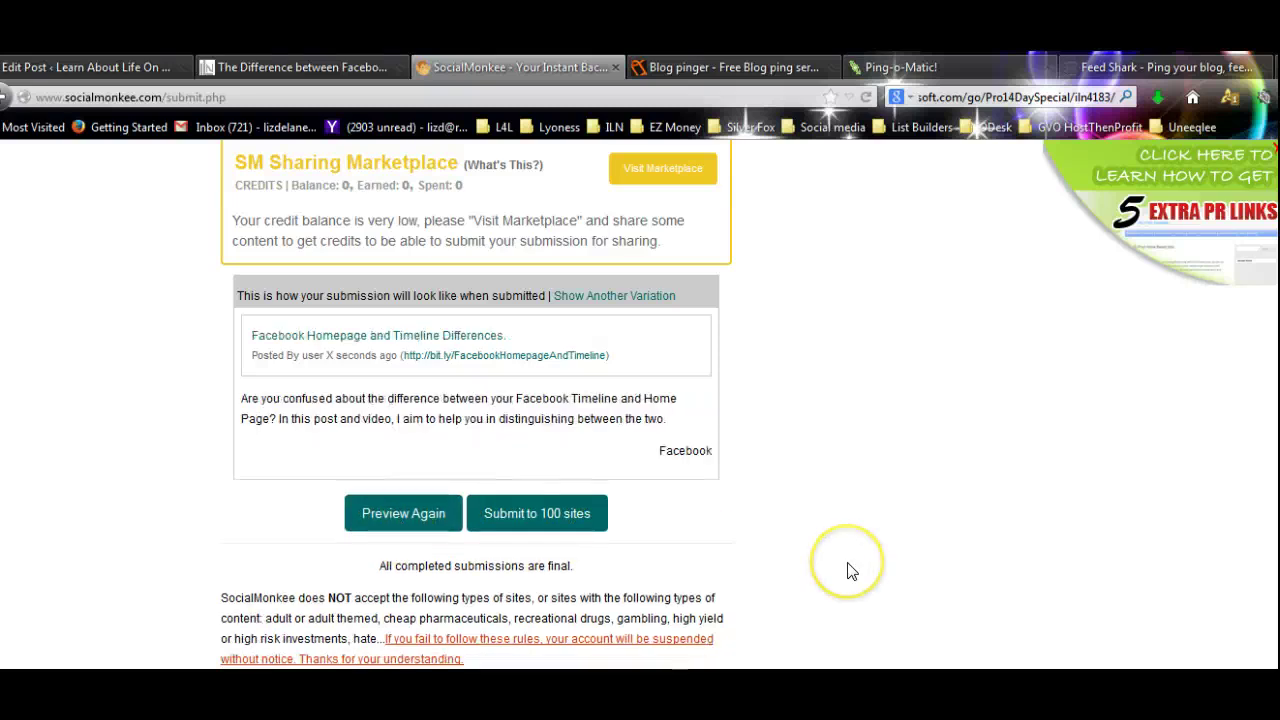